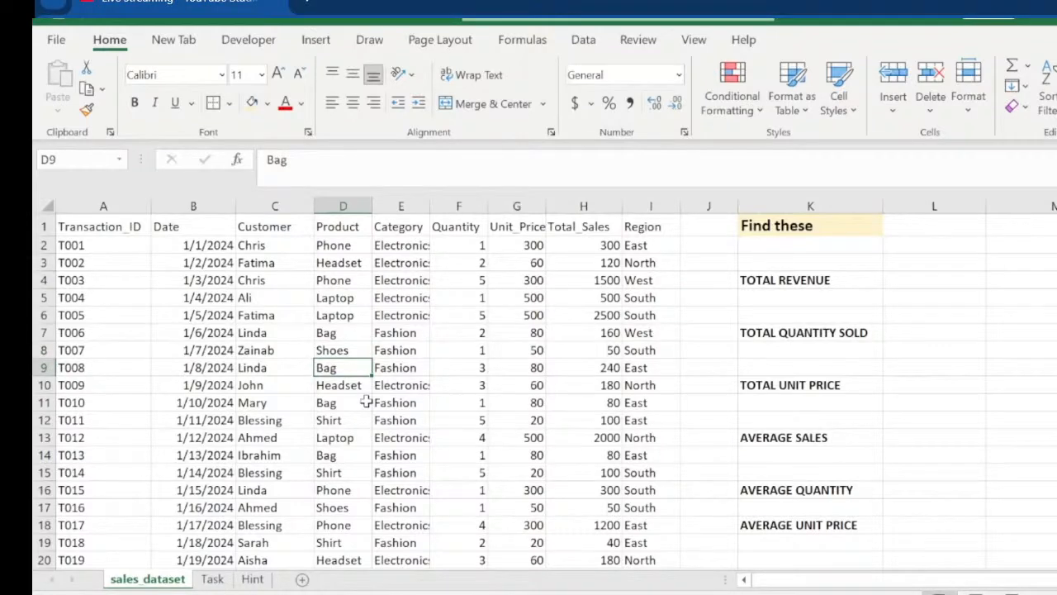
# Step: Examine the extent of the sales dataset from its header row down to the last transaction record
pyautogui.press('Right')
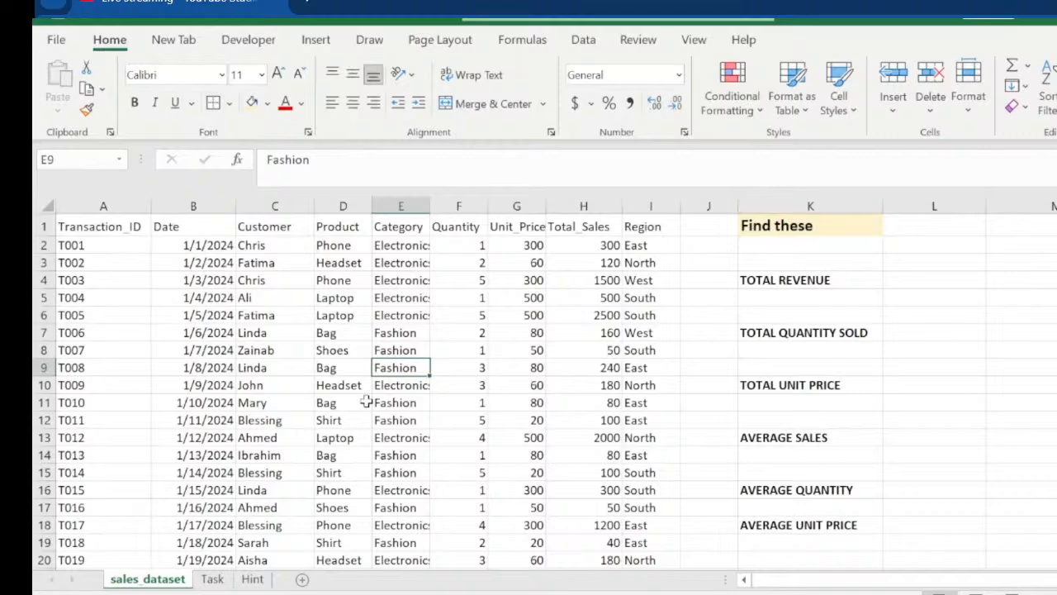
pyautogui.hotkey('ctrl', 'Down')
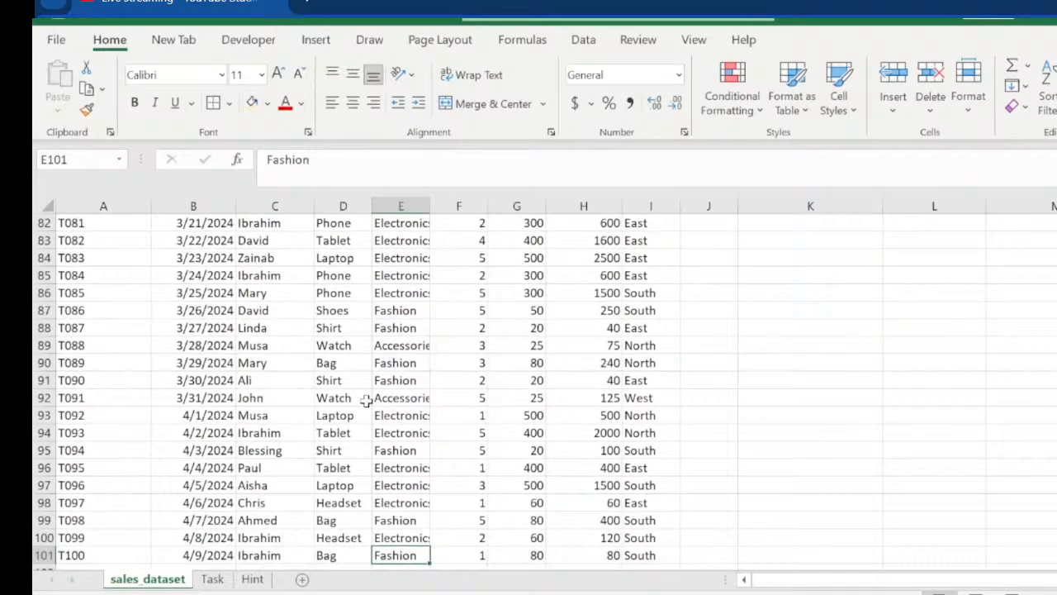
pyautogui.hotkey('ctrl', 'Up')
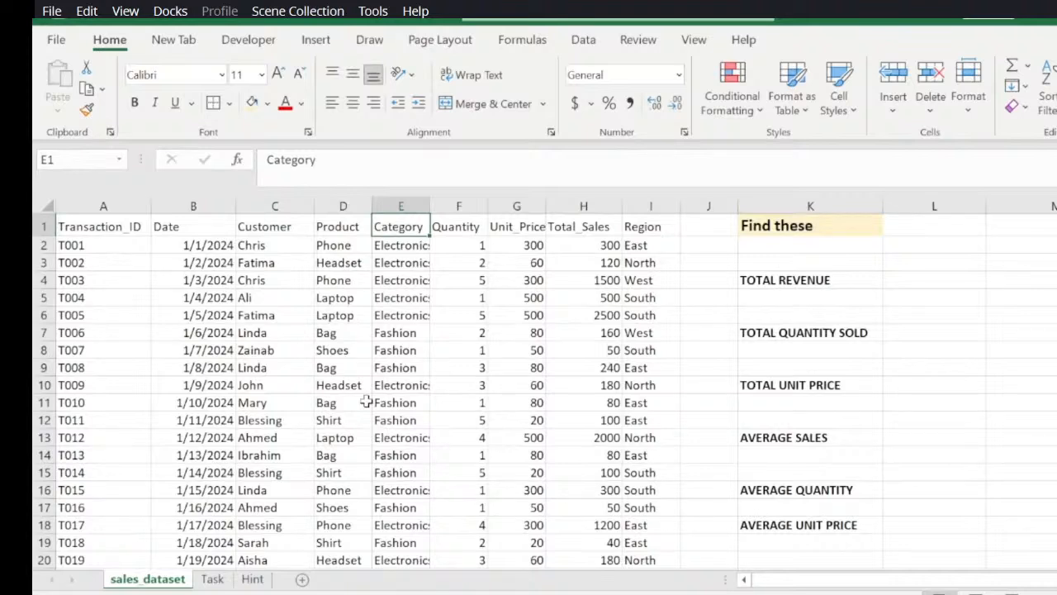
pyautogui.press('Left')
pyautogui.press('Left')
pyautogui.press('Left')
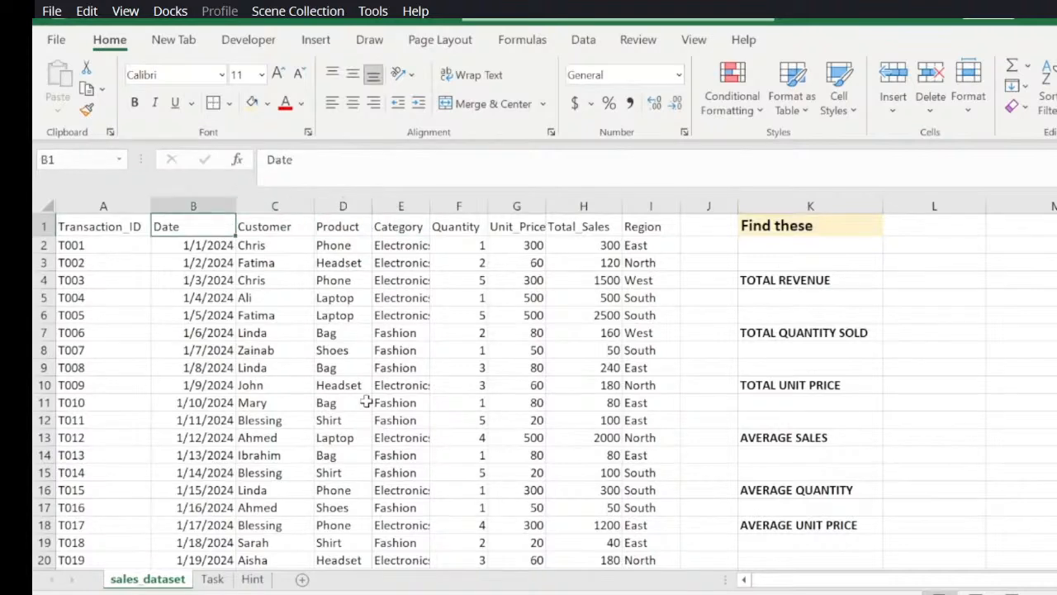
pyautogui.press('Left')
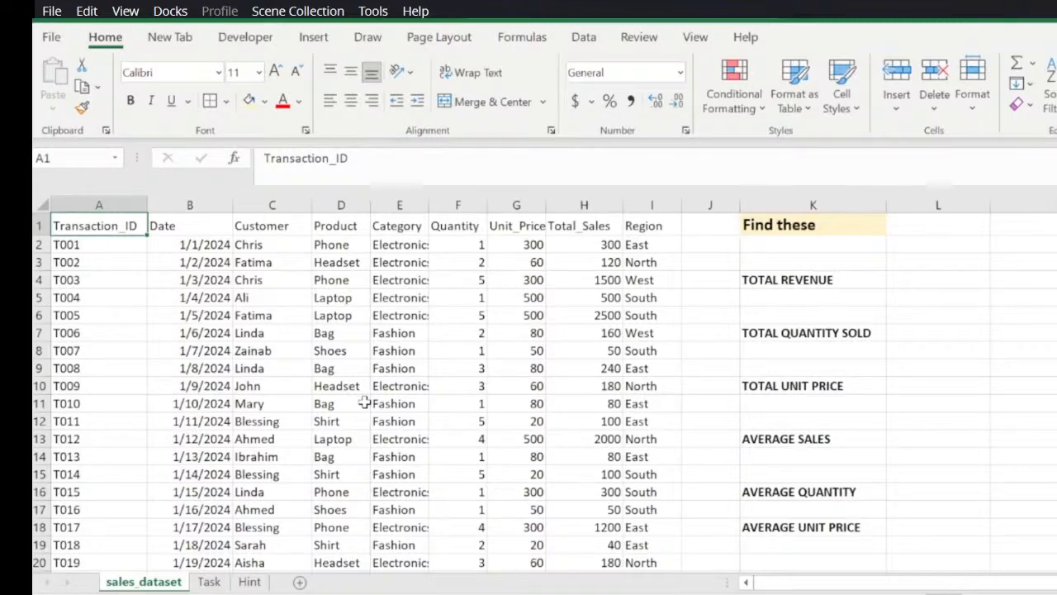
pyautogui.hotkey('ctrl', 'Down')
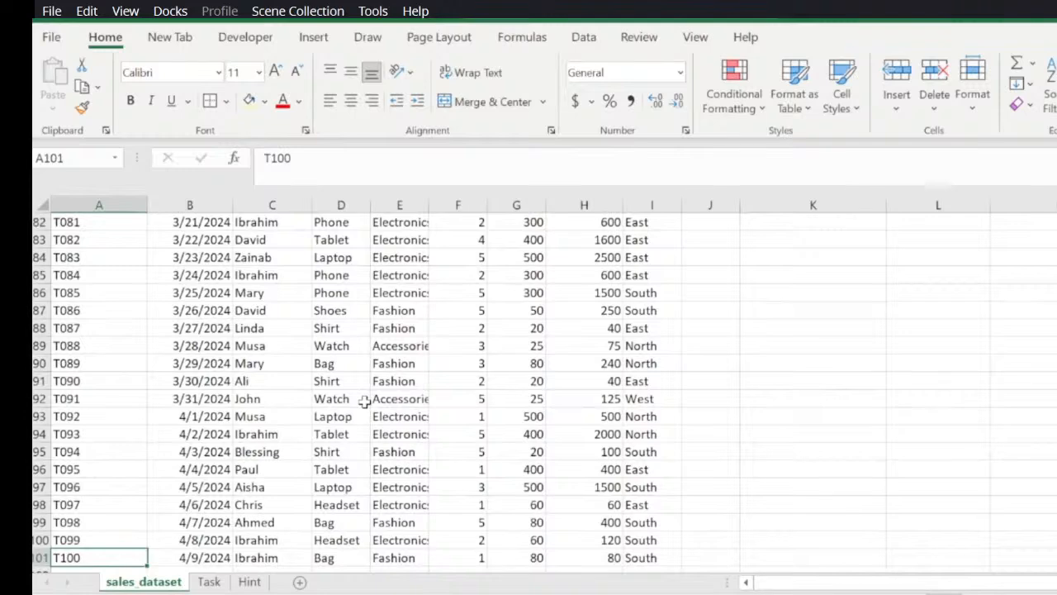
pyautogui.hotkey('ctrl', 'Up')
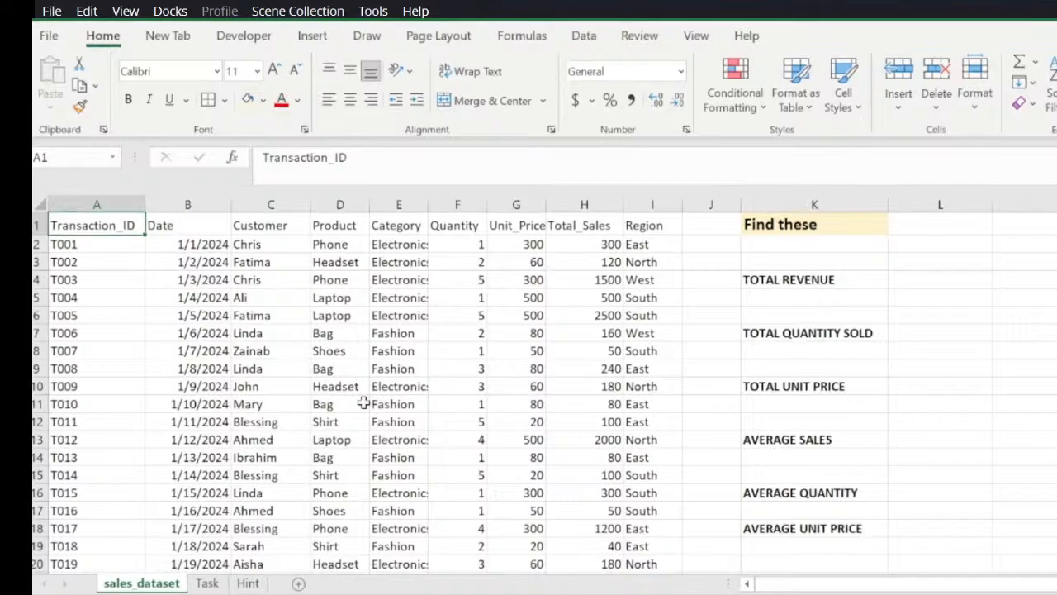
# Step: Review the sales dataset's column headers across the header row through Total_Sales
pyautogui.press('Right')
pyautogui.press('Right')
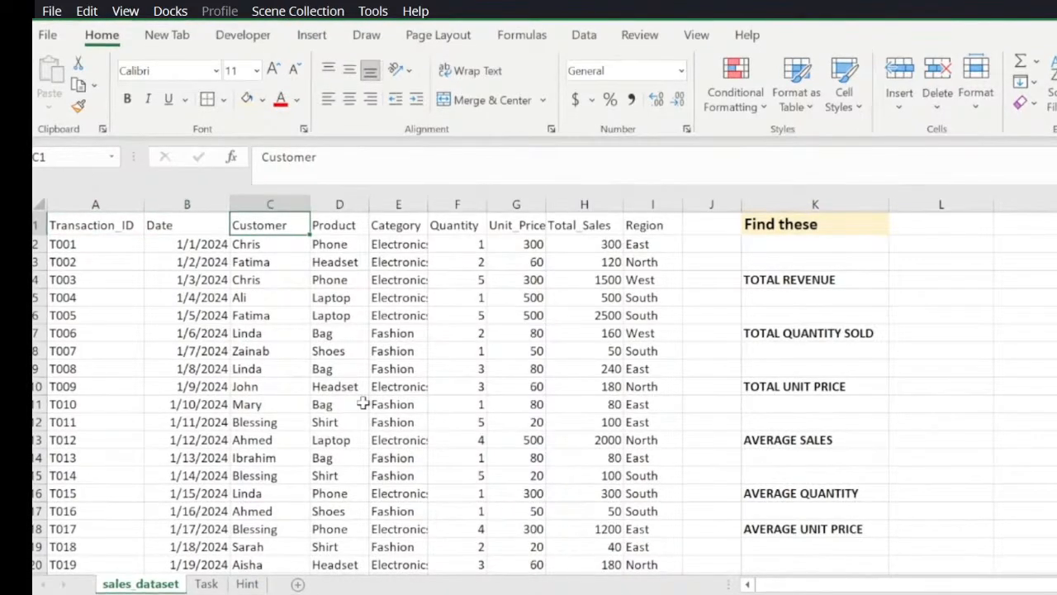
pyautogui.press('Right')
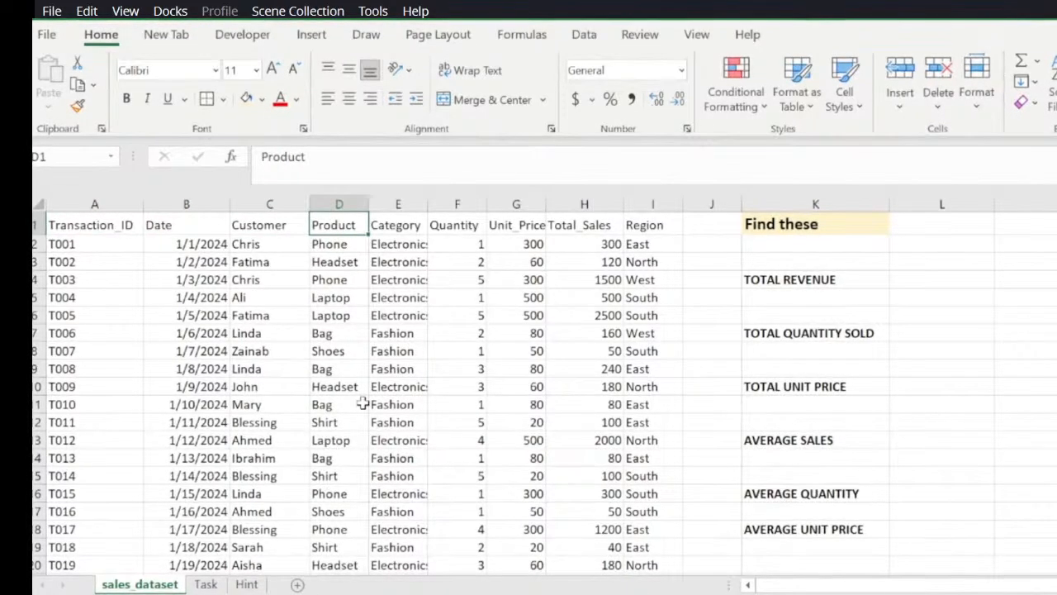
pyautogui.press('Right')
pyautogui.press('Right')
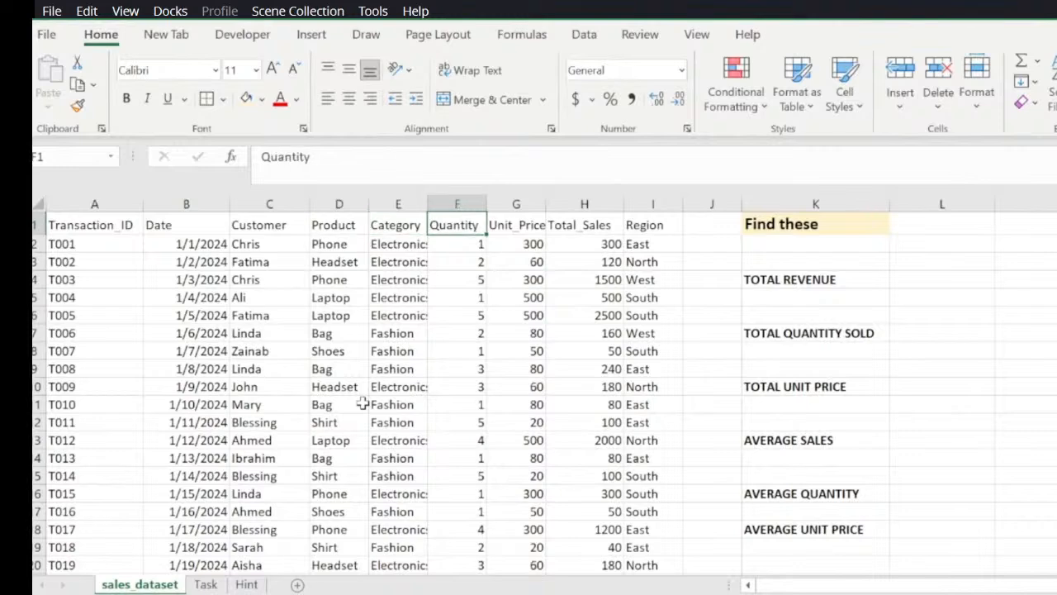
pyautogui.press('Right')
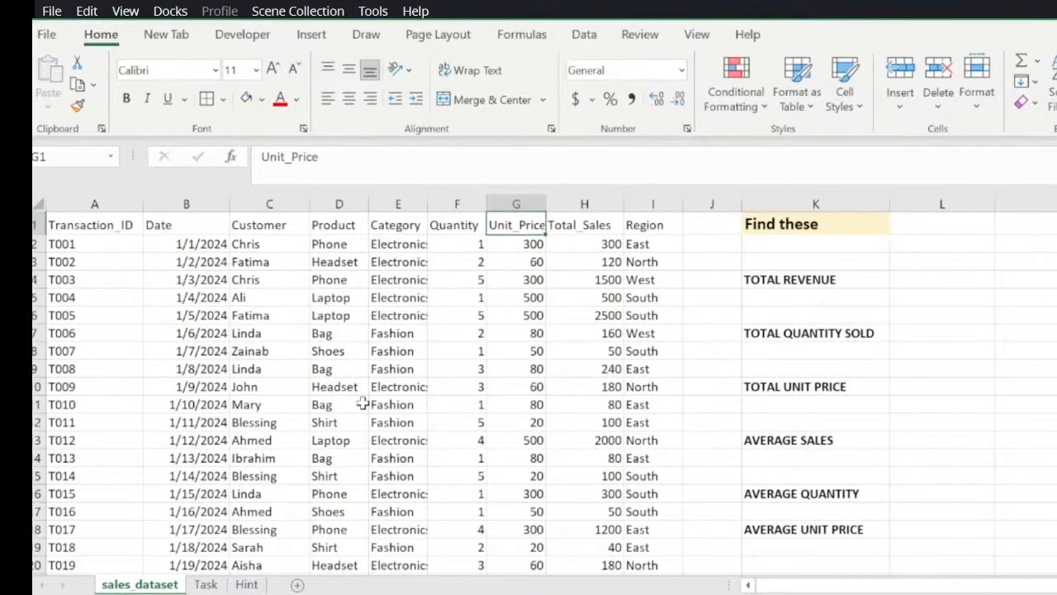
pyautogui.press('Right')
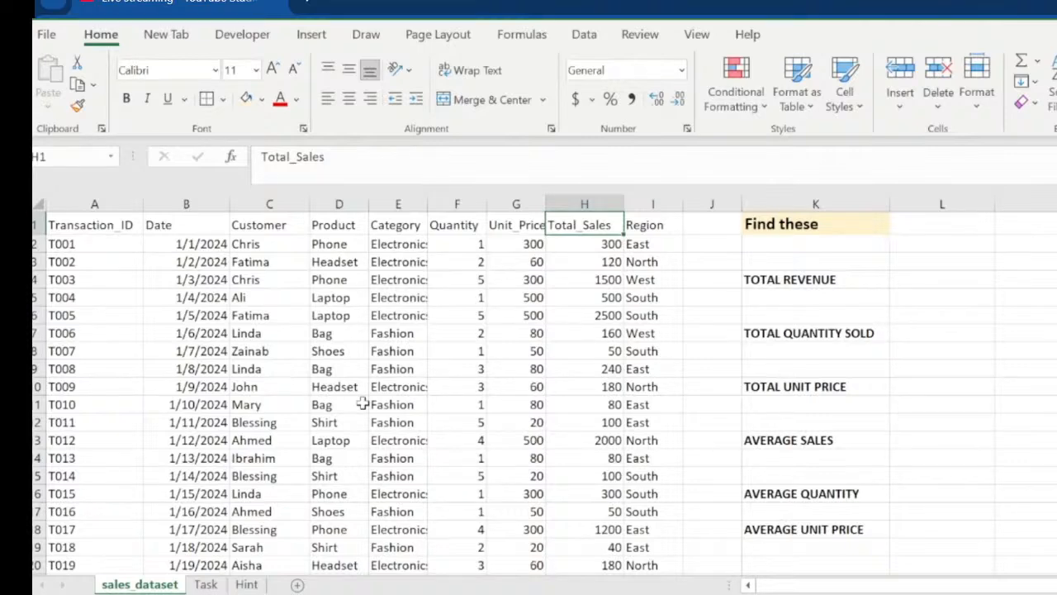
# Step: Review the metrics listed under "Find these", from TOTAL REVENUE through AVERAGE UNIT PRICE
pyautogui.press('Right')
pyautogui.press('Right')
pyautogui.press('Down')
pyautogui.press('Down')
pyautogui.press('Down')
pyautogui.press('Right')
pyautogui.press('Down')
pyautogui.press('Down')
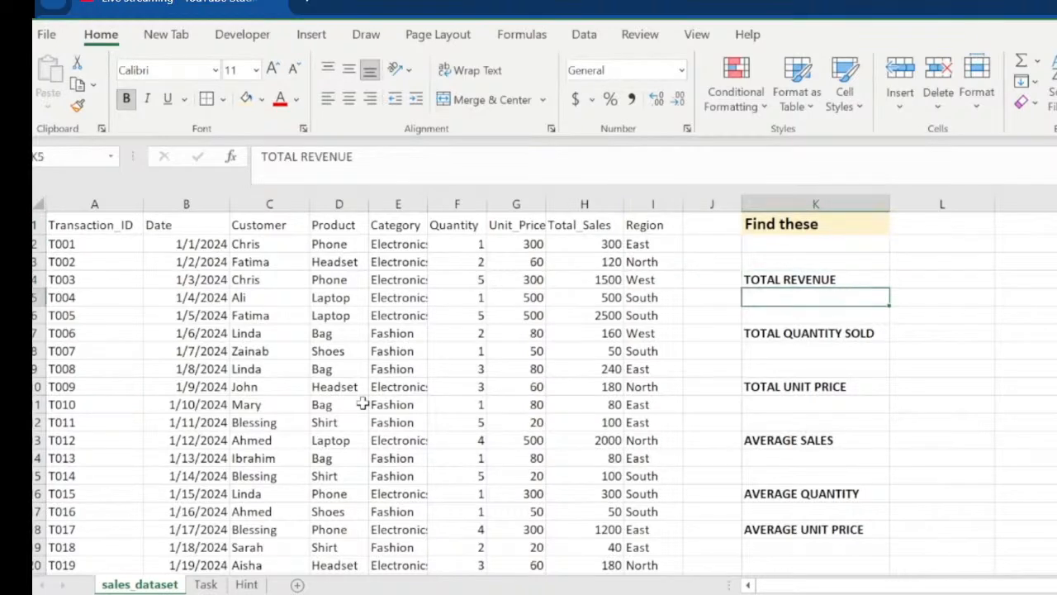
pyautogui.press('Down')
pyautogui.press('Down')
pyautogui.press('Down')
pyautogui.press('Down')
pyautogui.press('Down')
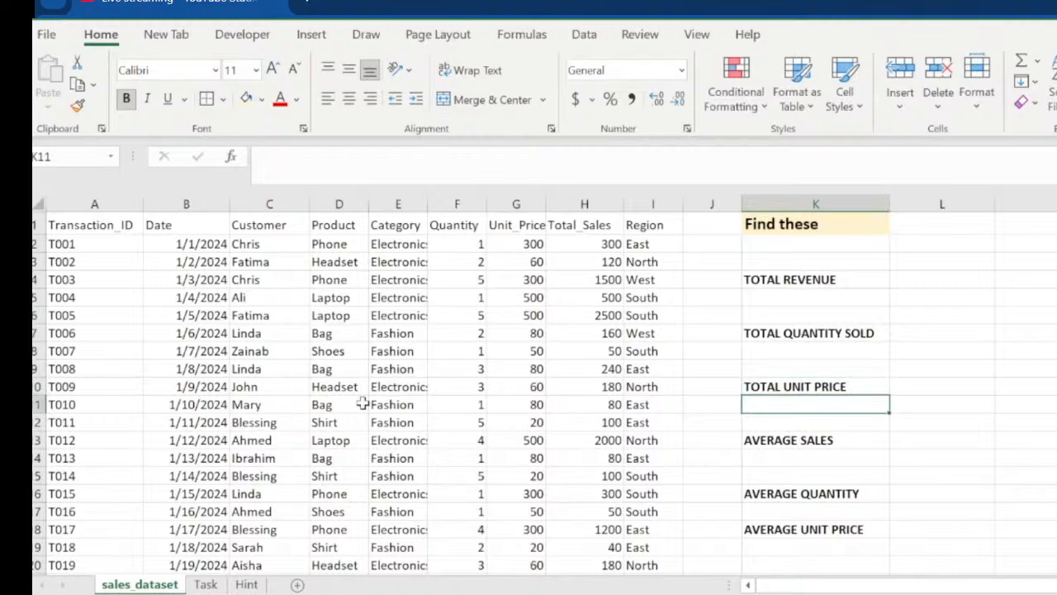
pyautogui.press('Down')
pyautogui.press('Down')
pyautogui.press('Down')
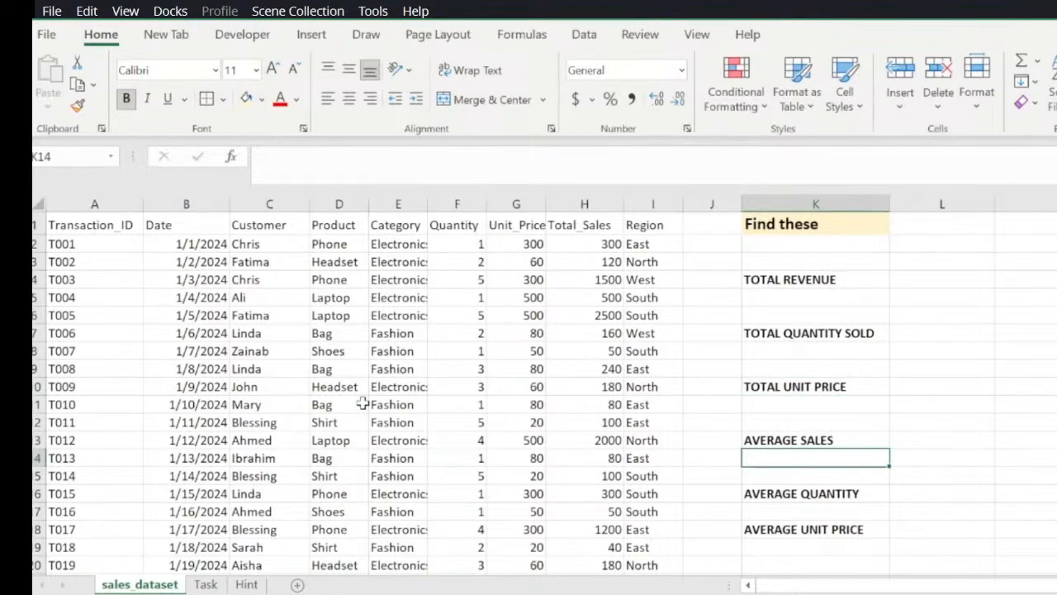
pyautogui.press('Down')
pyautogui.press('Down')
pyautogui.press('Down')
pyautogui.press('Down')
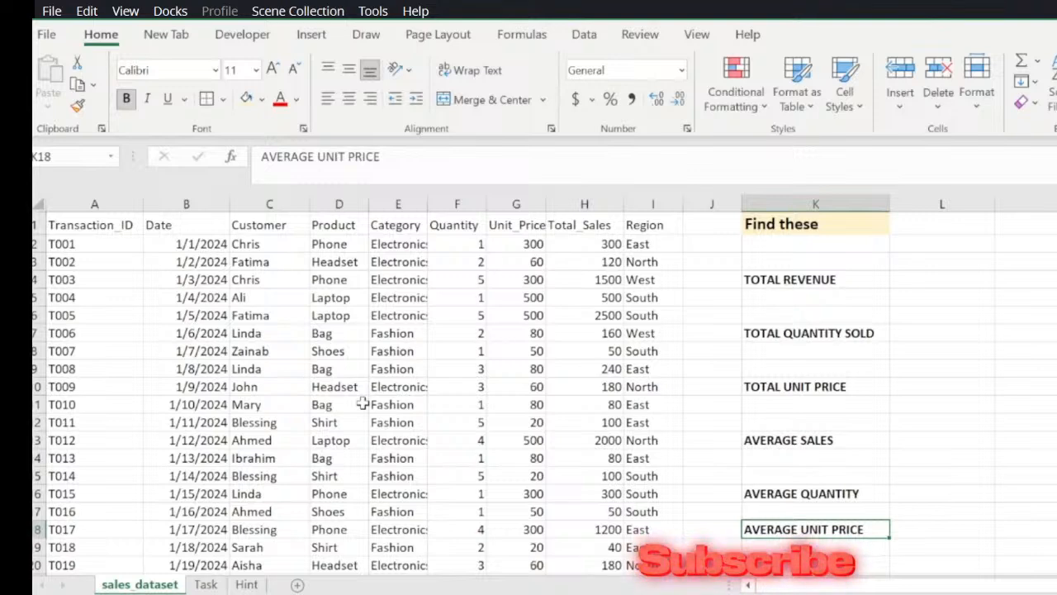
pyautogui.press('Up')
pyautogui.press('Up')
pyautogui.press('Up')
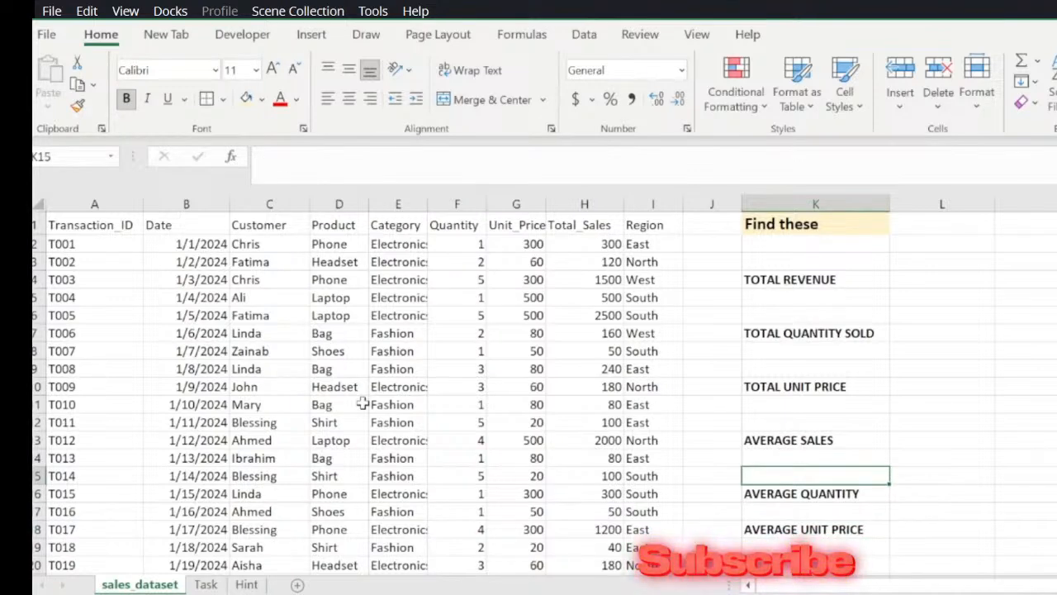
# Step: Convert the sales dataset range A1:I101 into a table with headers
pyautogui.click(91, 288)
pyautogui.hotkey('ctrl', 'Up')
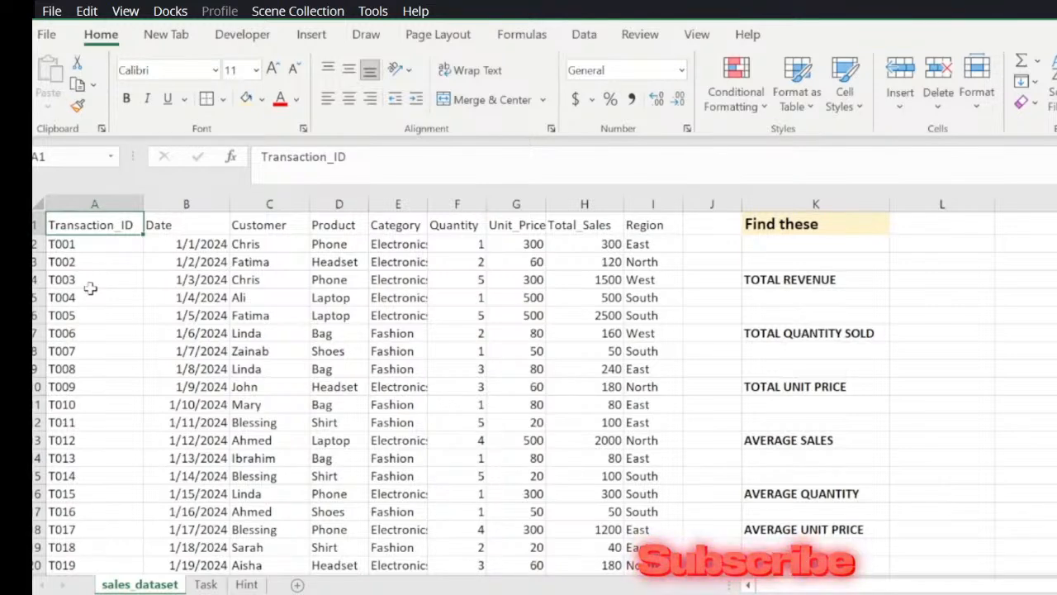
pyautogui.hotkey('ctrl', 'shift', 'Right')
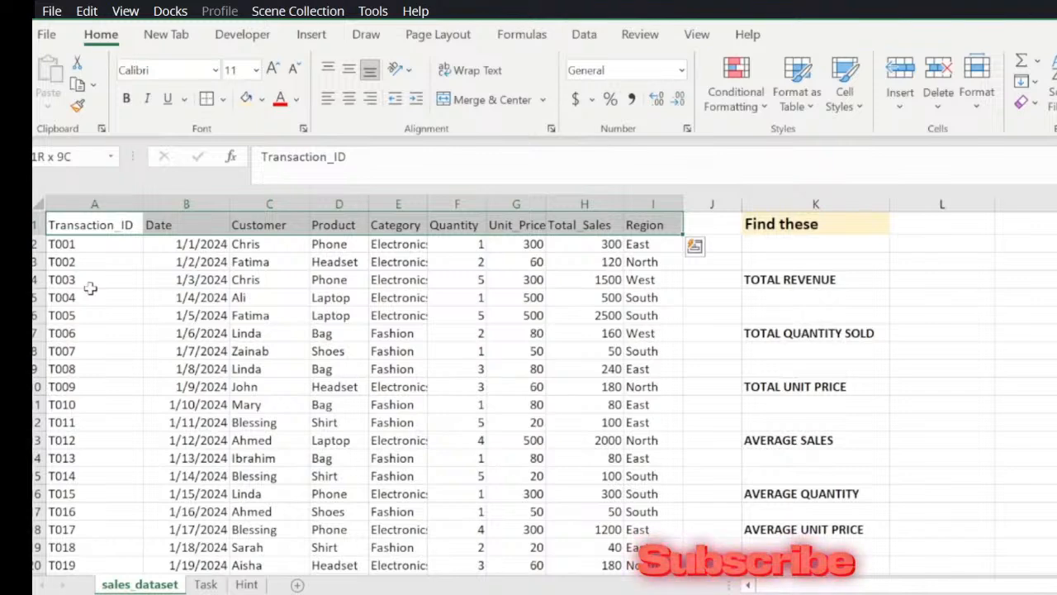
pyautogui.hotkey('ctrl', 'shift', 'Down')
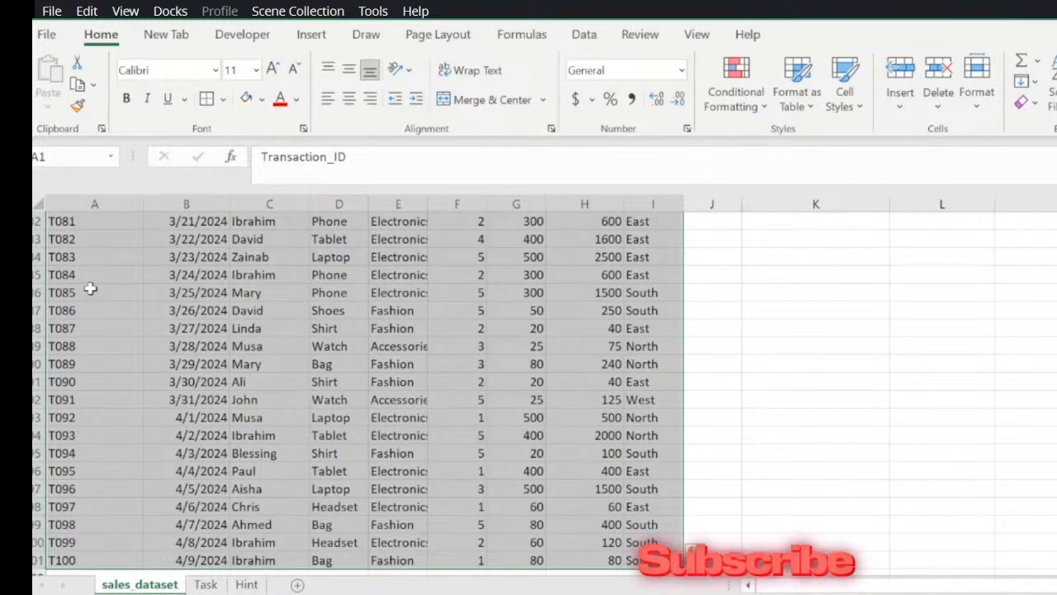
pyautogui.hotkey('ctrl', 't')
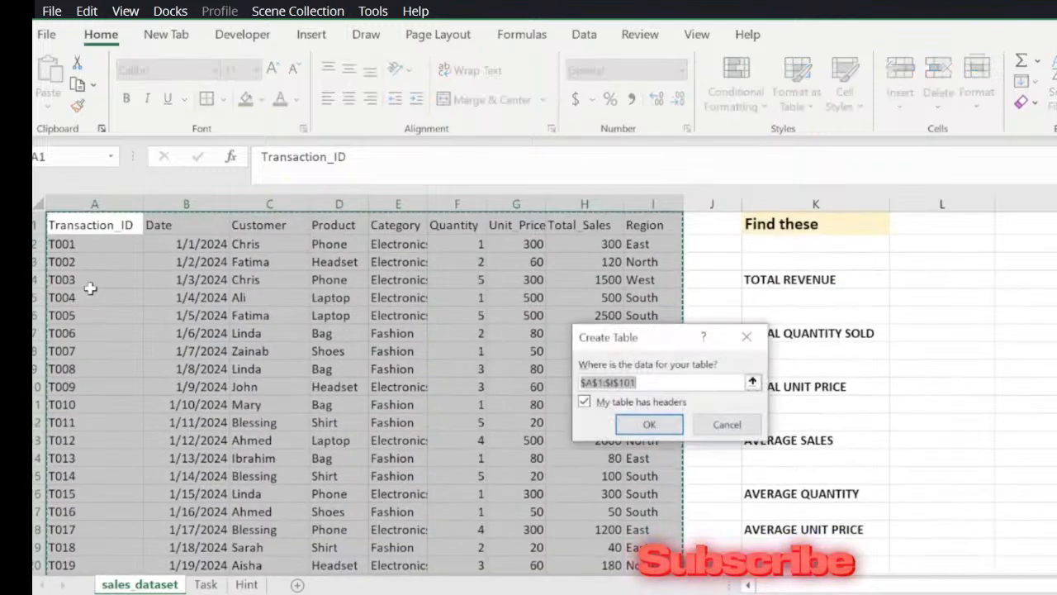
pyautogui.click(649, 425)
pyautogui.click(562, 389)
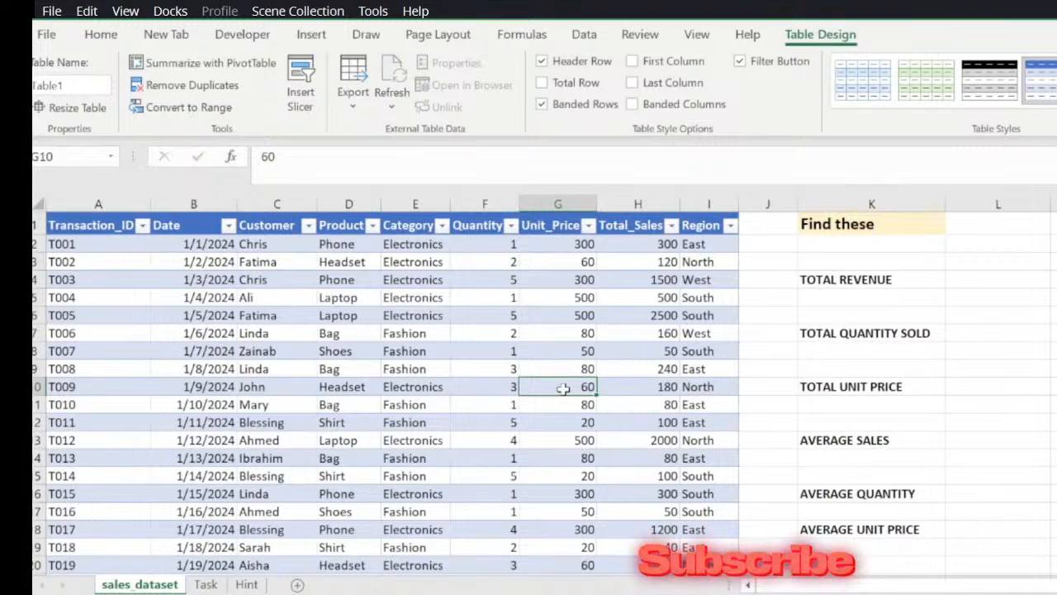
pyautogui.hotkey('ctrl', 'Up')
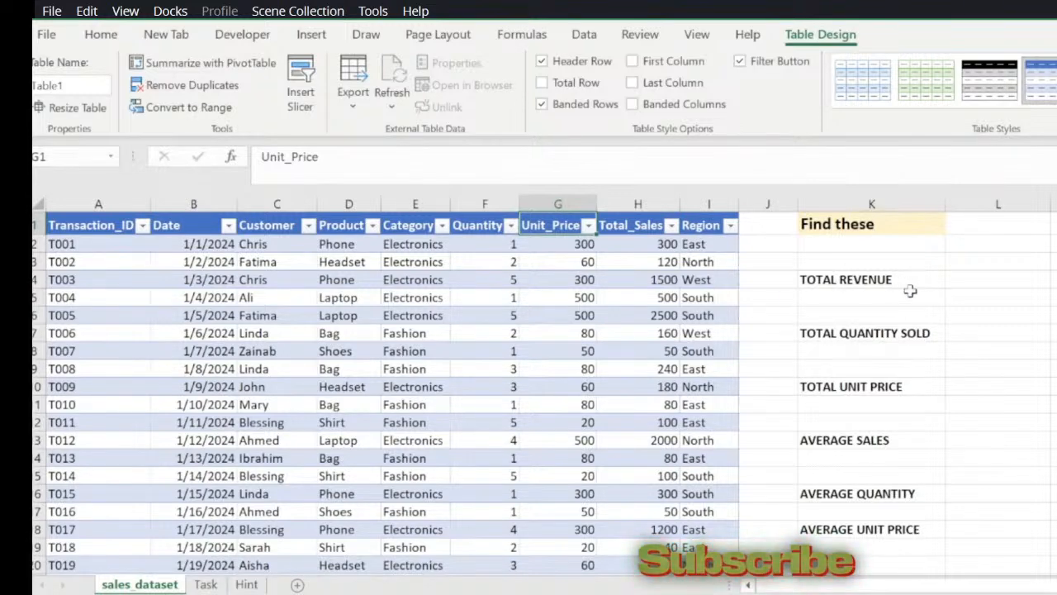
# Step: Calculate the total revenue in cell L4 with the formula =SUM(Table1[Total_Sales])
pyautogui.click(959, 281)
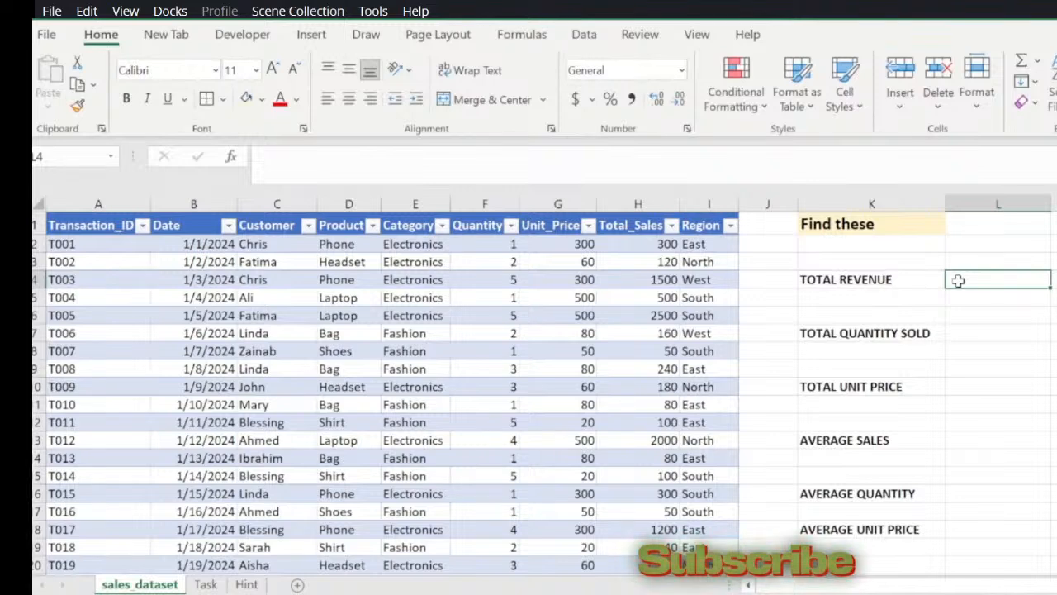
pyautogui.write('=sum')
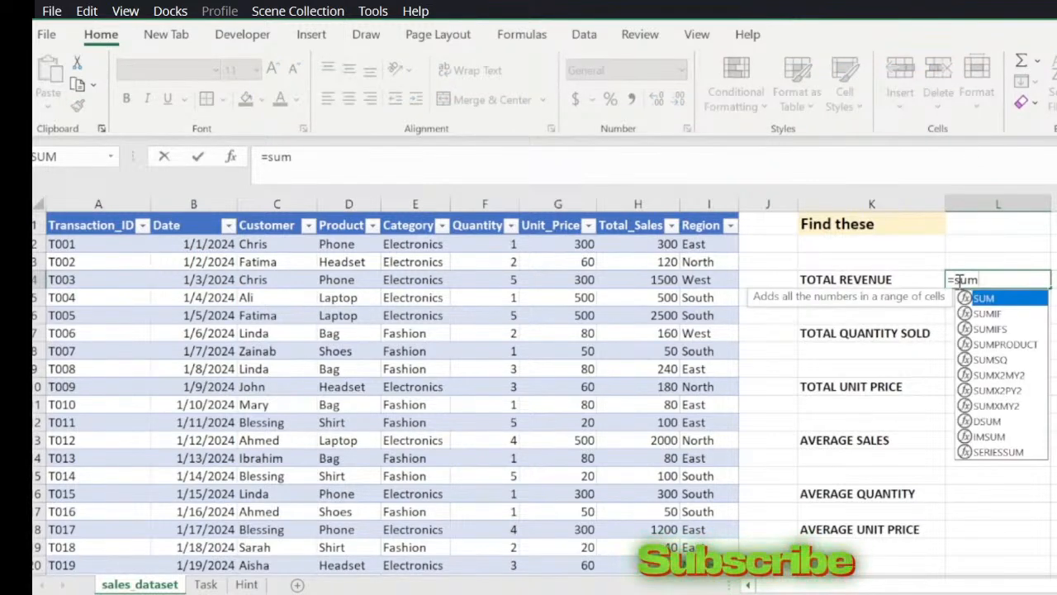
pyautogui.press('Tab')
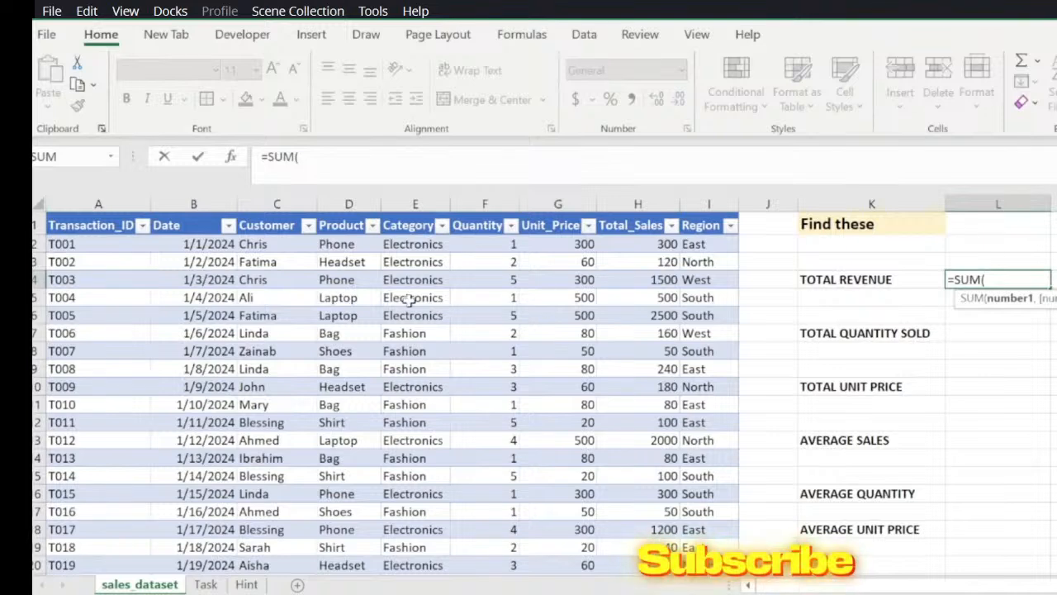
pyautogui.click(628, 243)
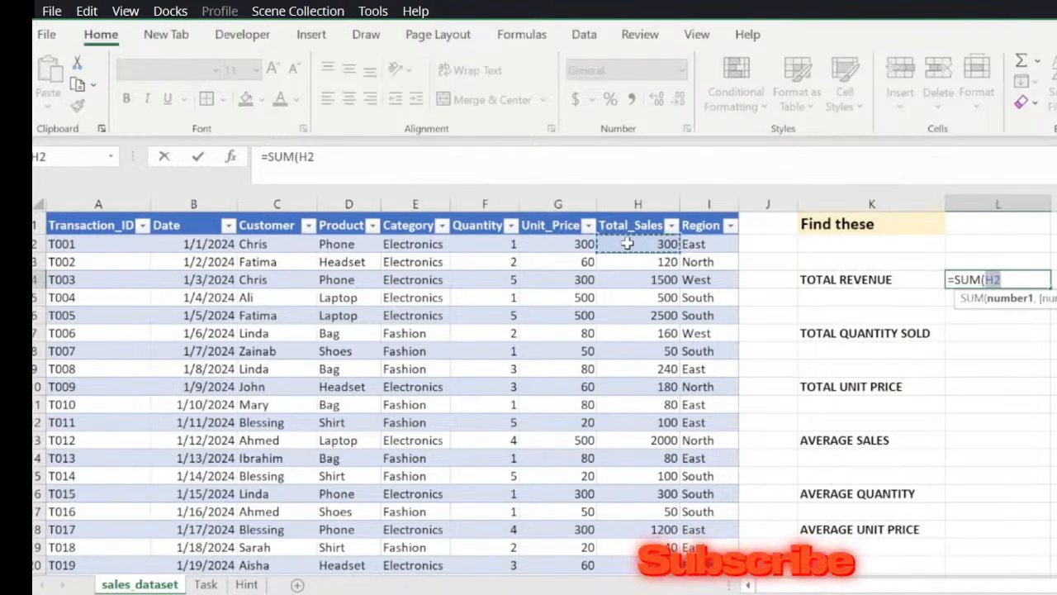
pyautogui.hotkey('ctrl', 'shift', 'Down')
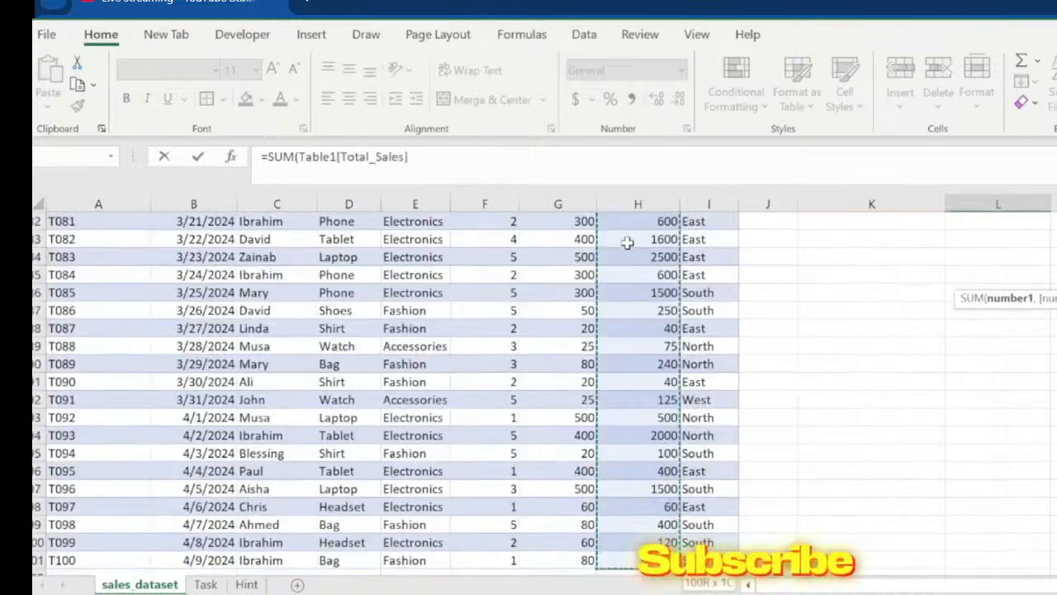
pyautogui.click(436, 160)
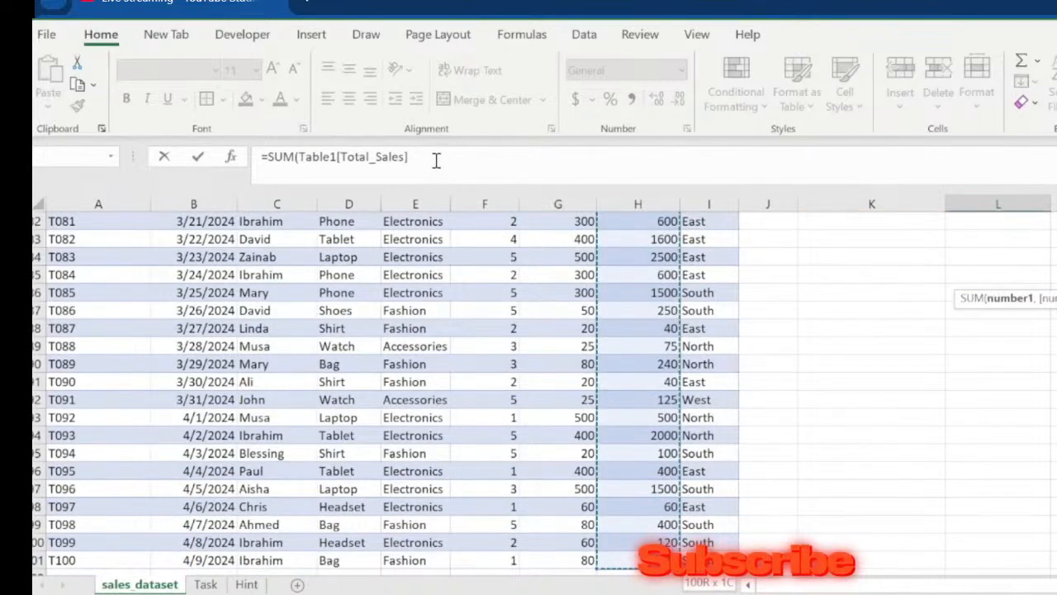
pyautogui.write('))')
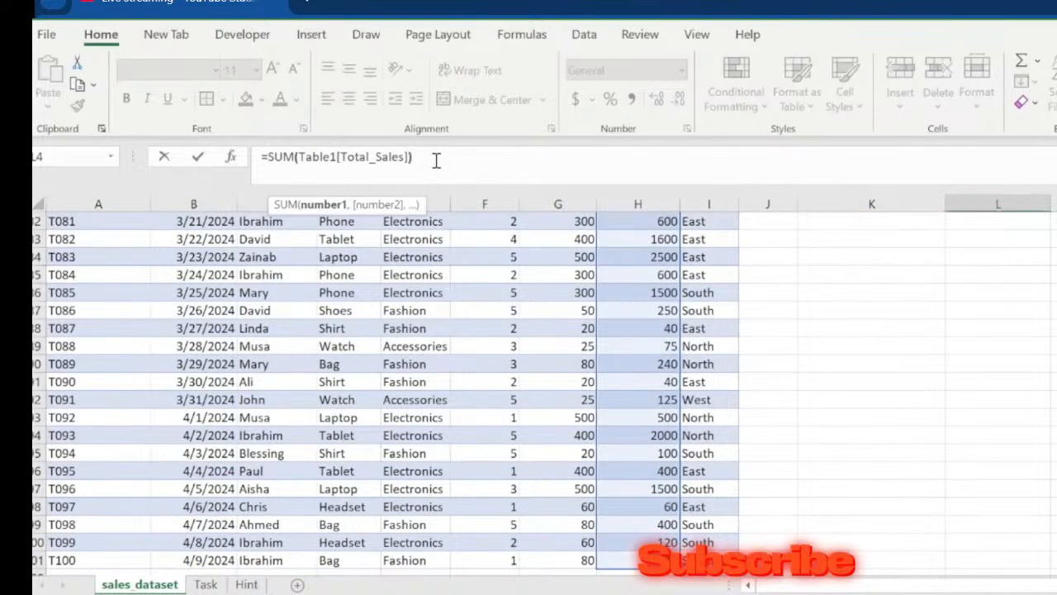
pyautogui.press('Return')
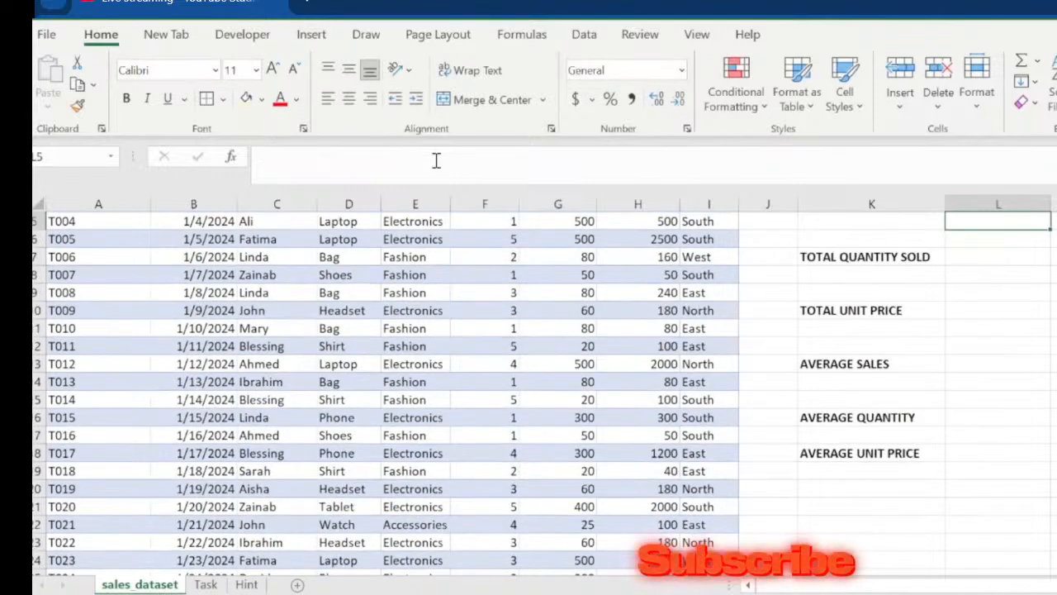
pyautogui.press('Up')
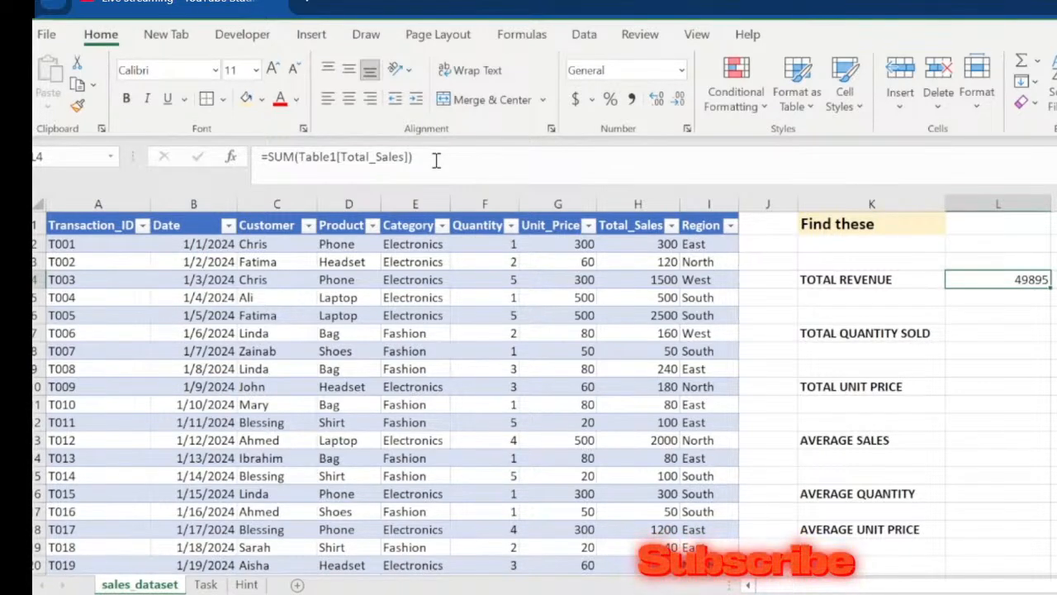
pyautogui.press('Left')
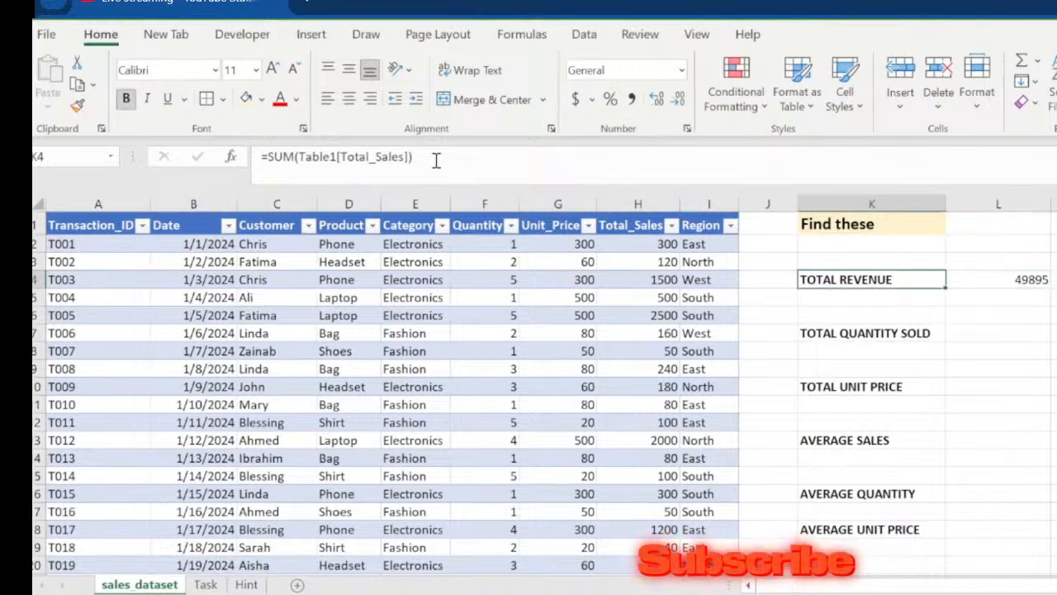
pyautogui.press('Right')
pyautogui.press('Right')
pyautogui.press('Left')
pyautogui.press('Left')
pyautogui.press('Right')
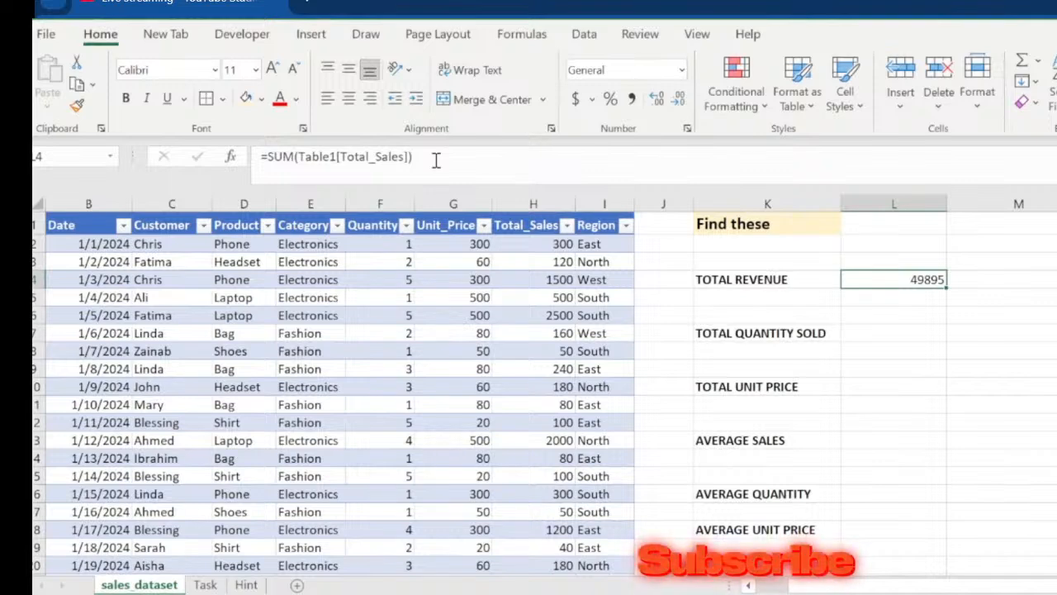
pyautogui.press('Left')
pyautogui.press('Down')
pyautogui.press('Down')
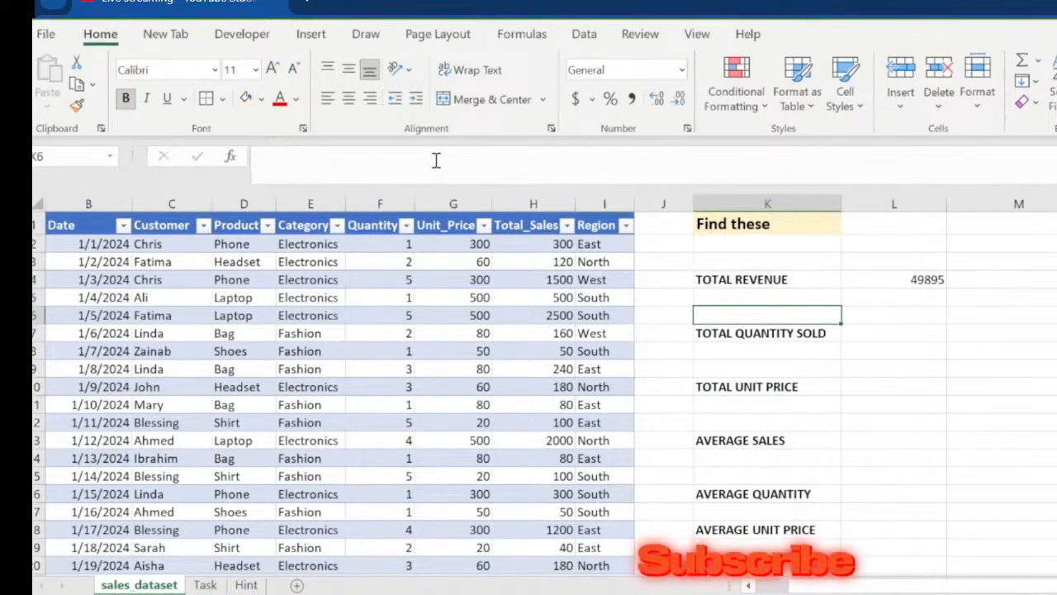
# Step: Calculate the total quantity sold in cell L7 with the formula =SUM(Table1[Quantity])
pyautogui.press('Down')
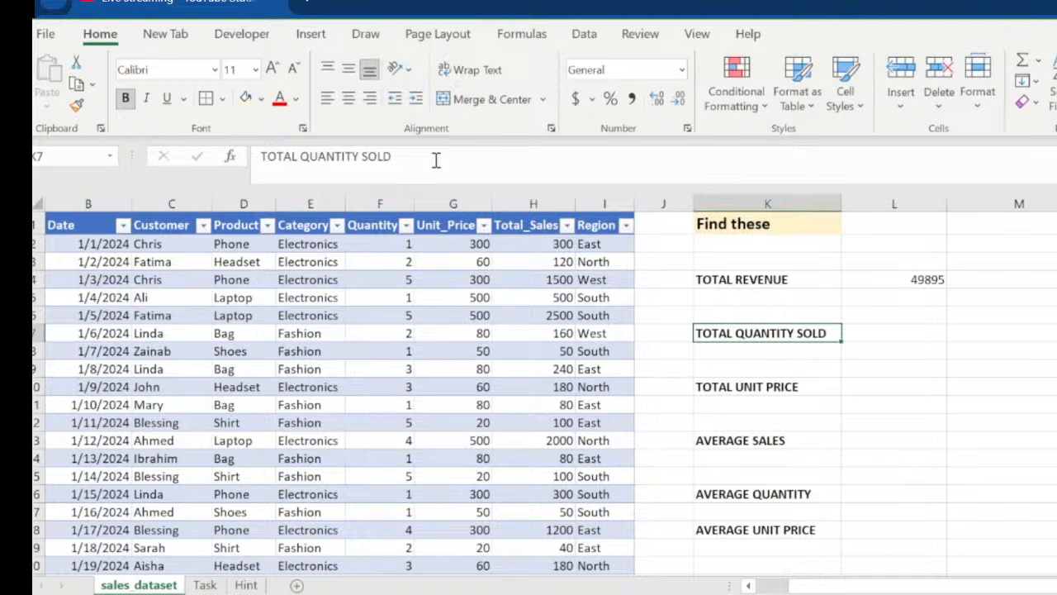
pyautogui.press('Right')
pyautogui.write('=')
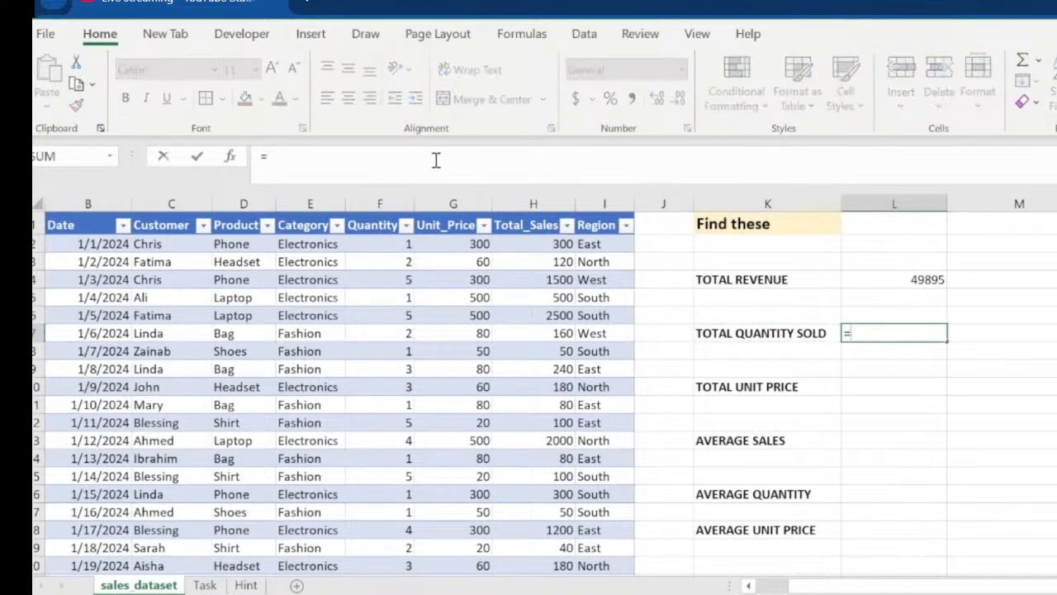
pyautogui.write('sum')
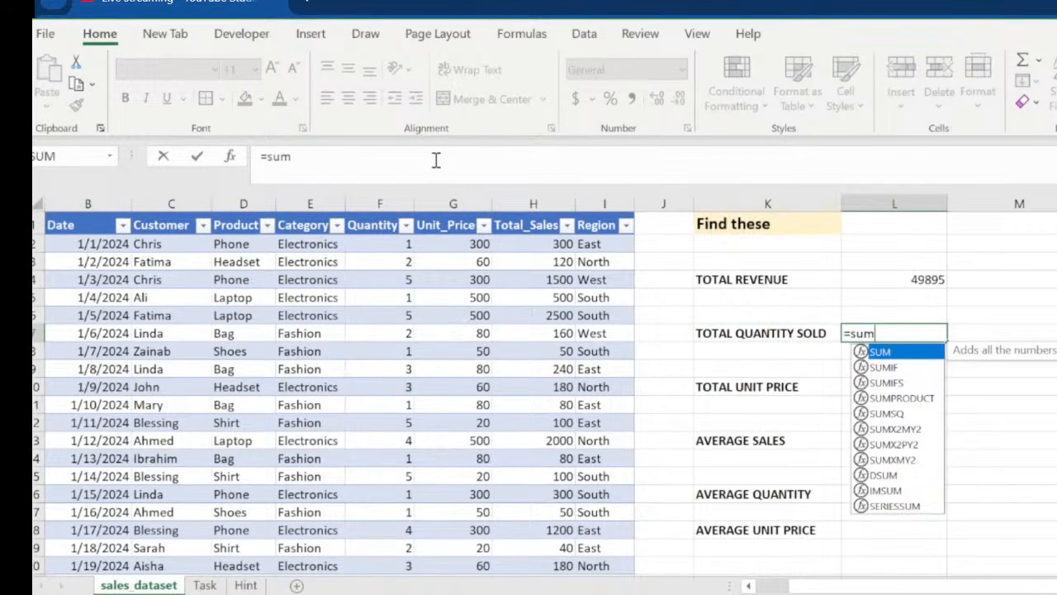
pyautogui.press('Tab')
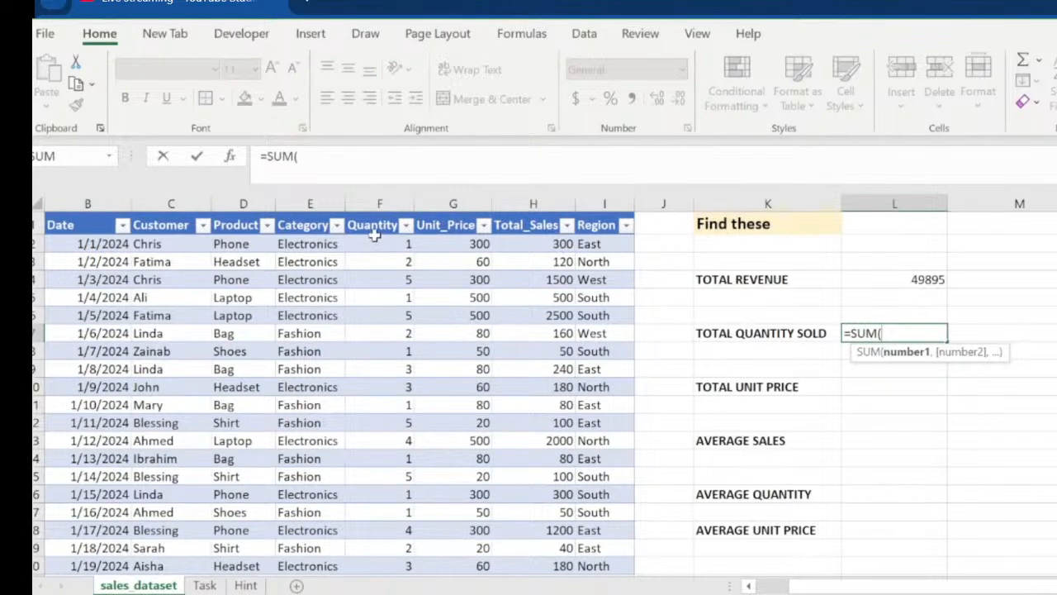
pyautogui.click(376, 204)
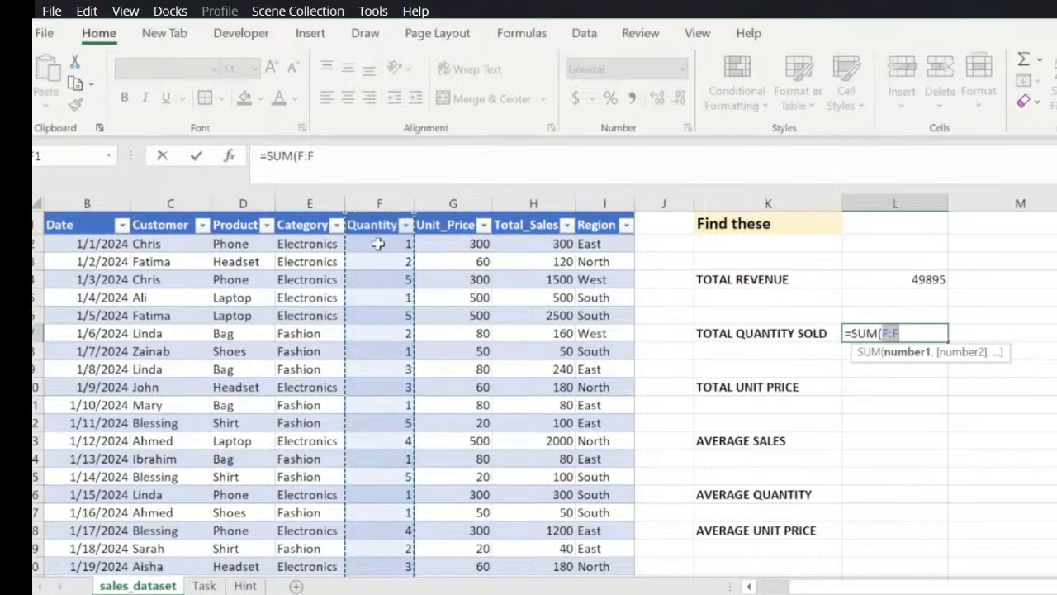
pyautogui.click(378, 244)
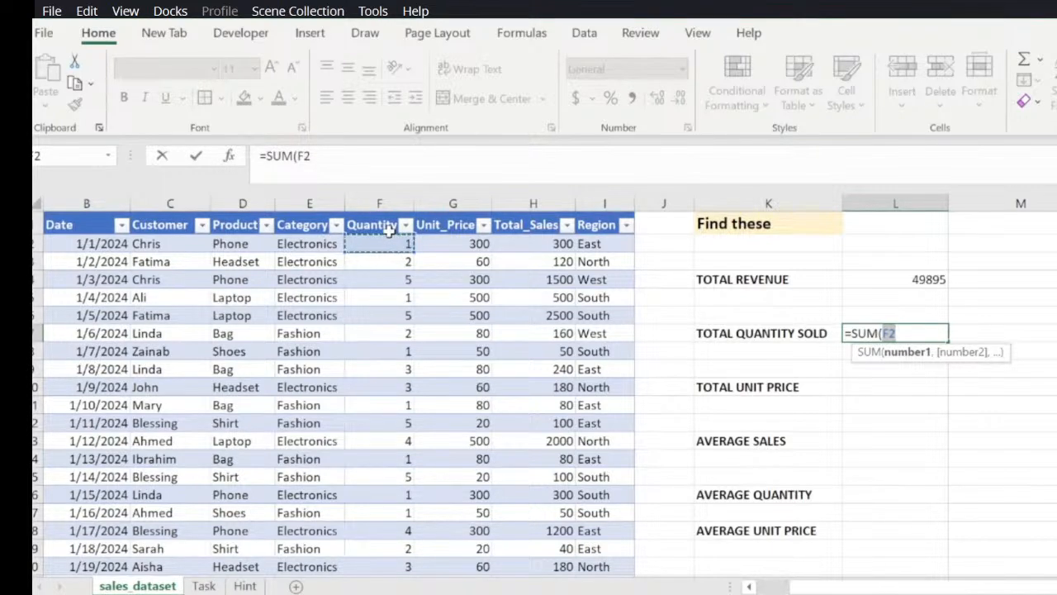
pyautogui.hotkey('ctrl', 'shift', 'Down')
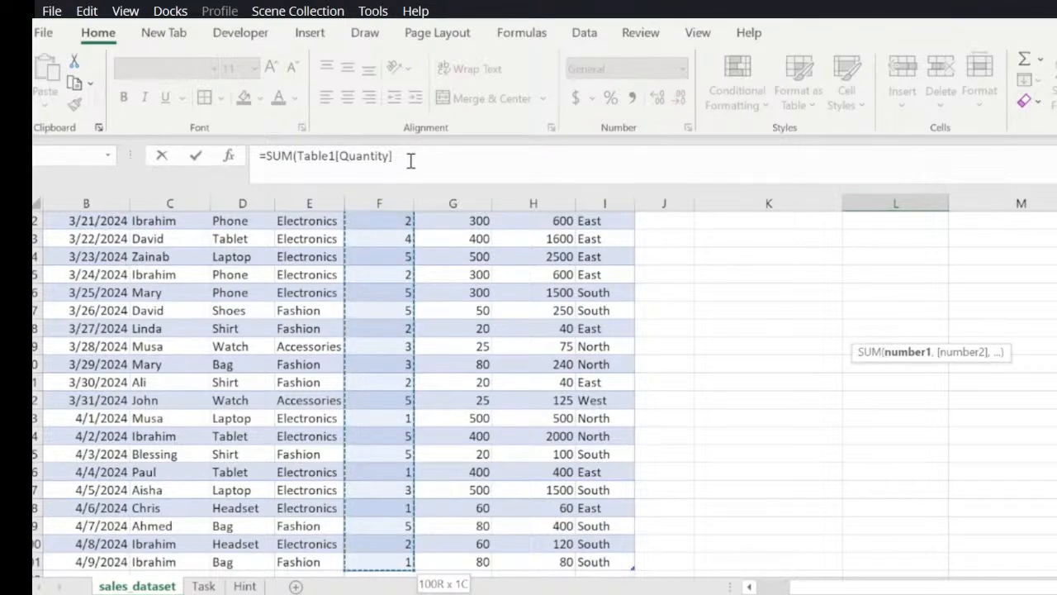
pyautogui.write('))')
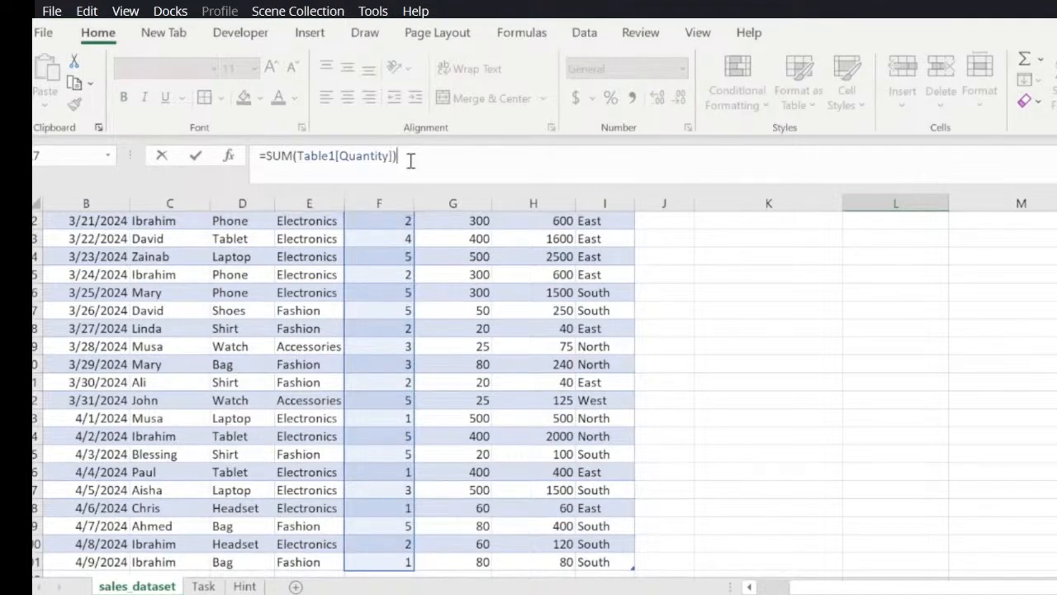
pyautogui.press('Return')
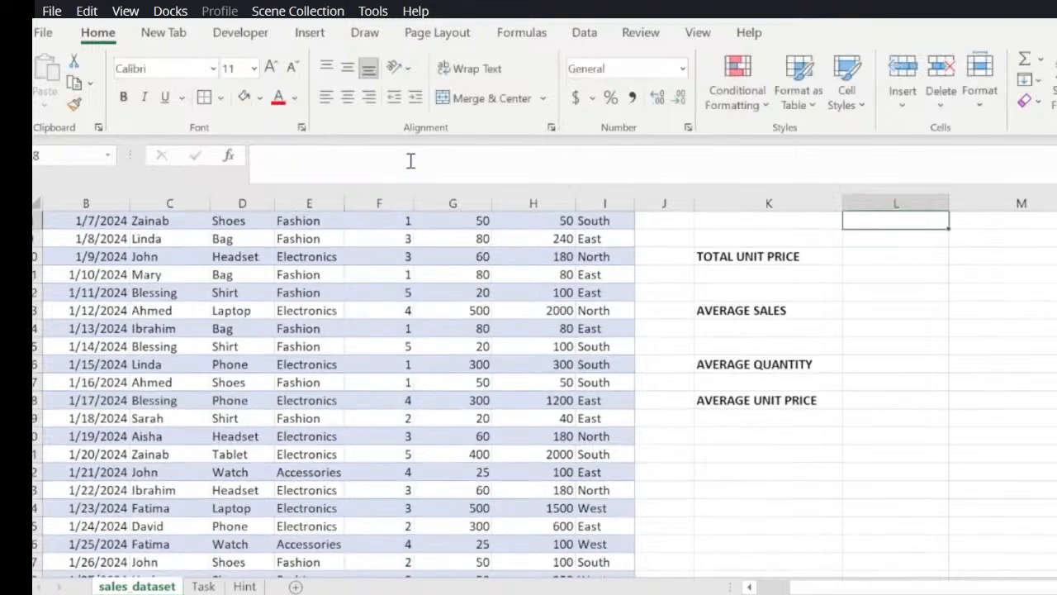
# Step: Check the result and formula for TOTAL QUANTITY SOLD in cell L7
pyautogui.press('Up')
pyautogui.press('Up')
pyautogui.press('Up')
pyautogui.press('Up')
pyautogui.press('Up')
pyautogui.press('Up')
pyautogui.press('Up')
pyautogui.press('Down')
pyautogui.press('Down')
pyautogui.press('Down')
pyautogui.press('Down')
pyautogui.press('Down')
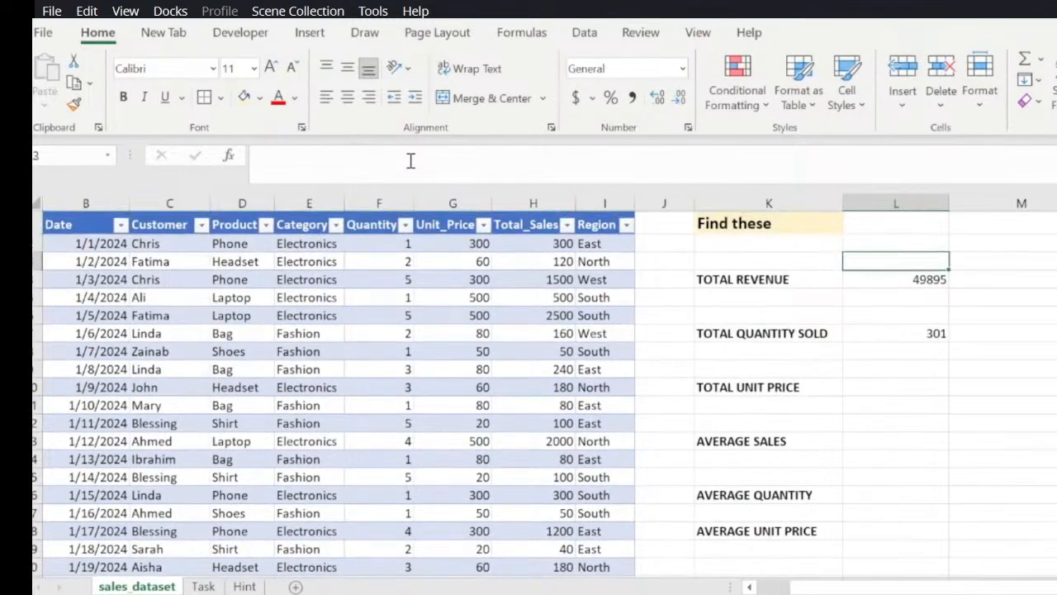
pyautogui.press('Down')
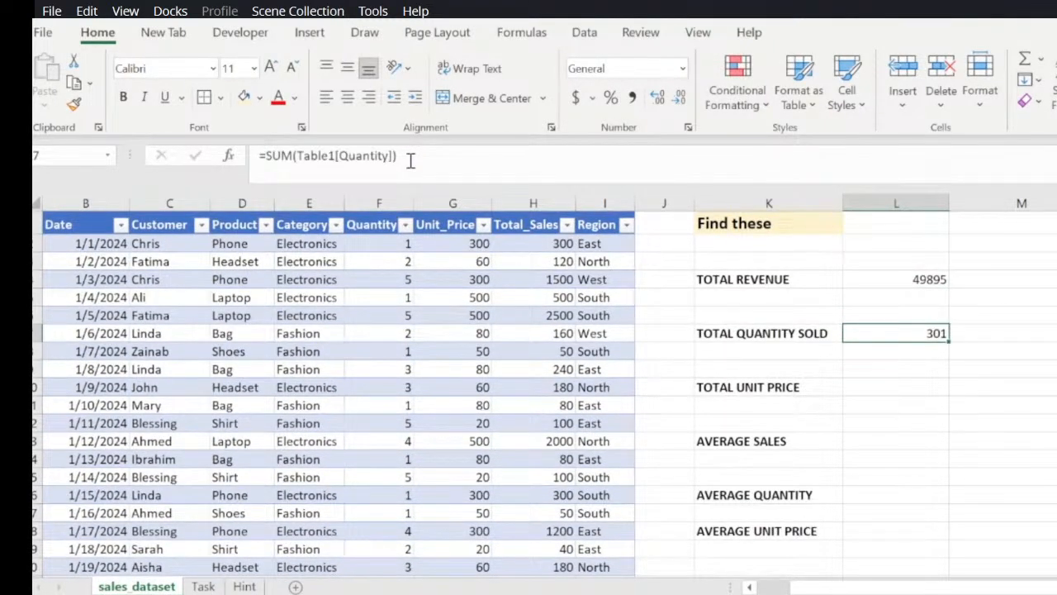
pyautogui.press('Down')
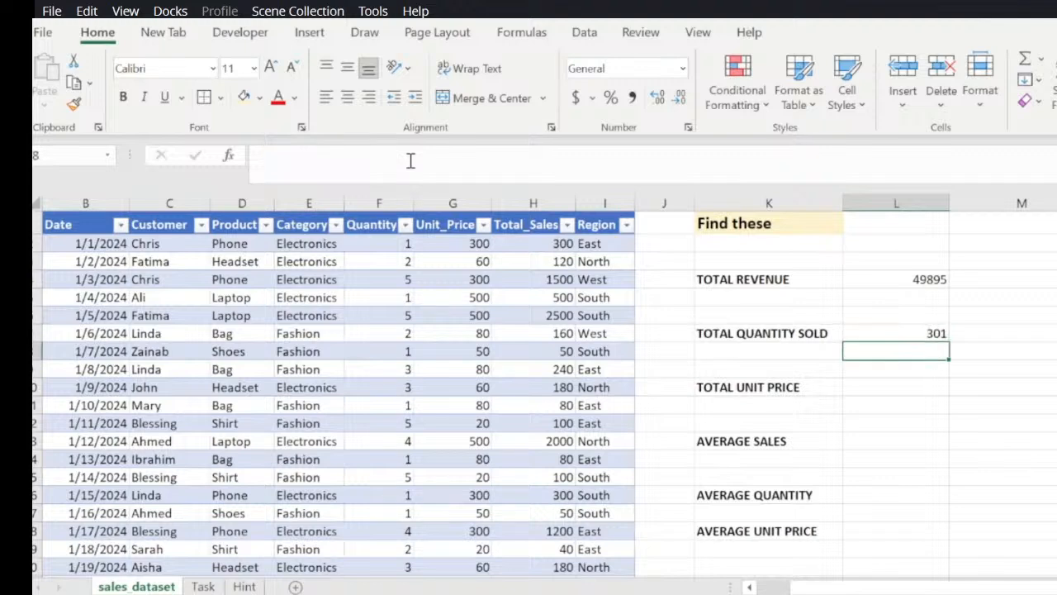
pyautogui.press('Up')
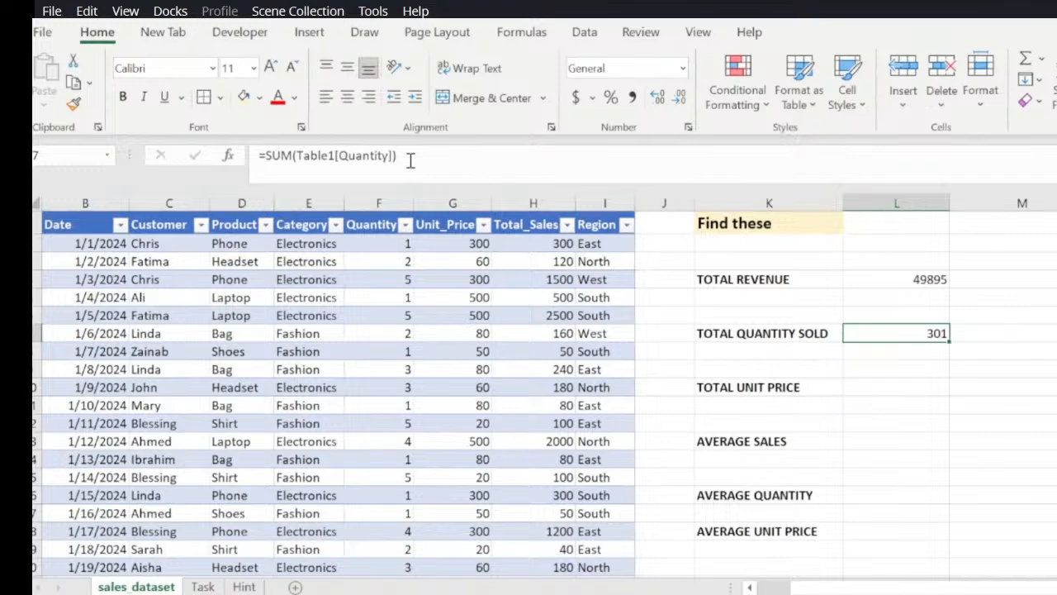
# Step: Examine the individual values in the table's Quantity column from row 2 through row 10
pyautogui.press('Left')
pyautogui.press('Left')
pyautogui.press('Left')
pyautogui.press('Left')
pyautogui.press('Left')
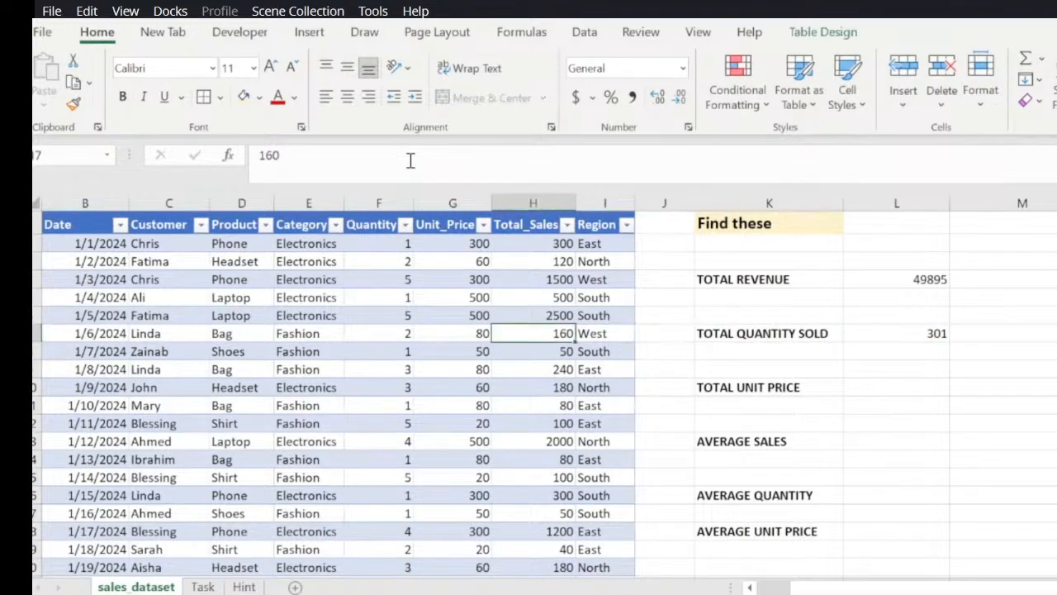
pyautogui.press('Left')
pyautogui.press('Up')
pyautogui.press('Up')
pyautogui.press('Up')
pyautogui.press('Up')
pyautogui.press('Up')
pyautogui.press('Up')
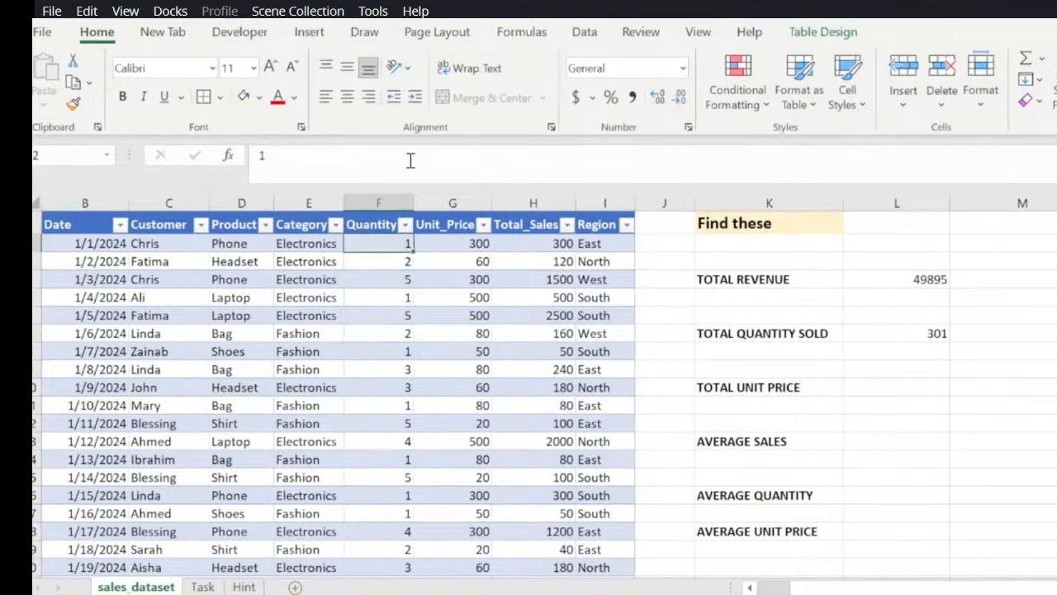
pyautogui.press('Down')
pyautogui.press('Down')
pyautogui.press('Down')
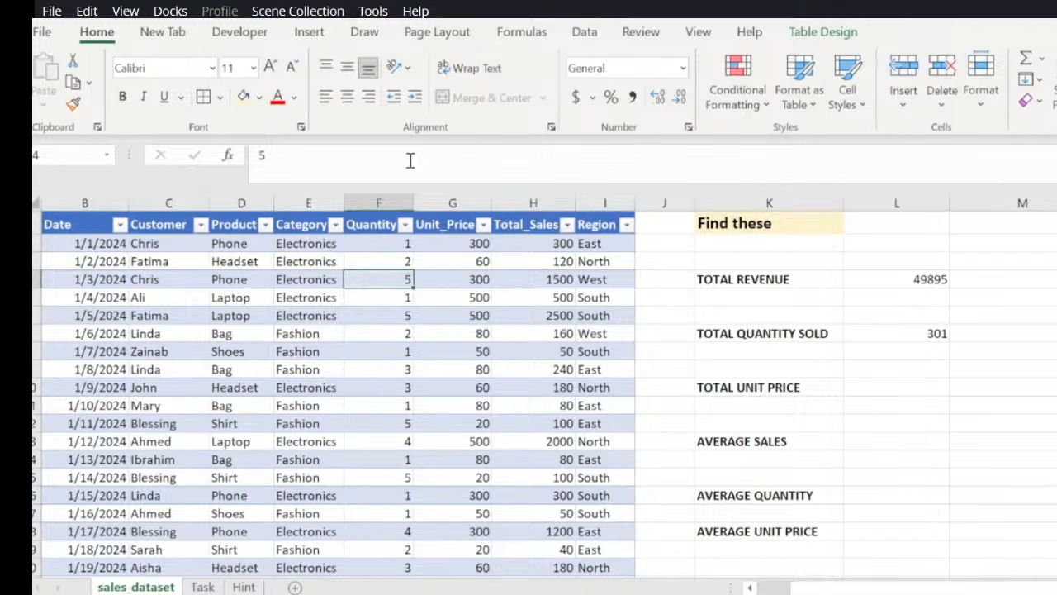
pyautogui.press('Down')
pyautogui.press('Down')
pyautogui.press('Down')
pyautogui.press('Down')
pyautogui.press('Down')
pyautogui.press('Down')
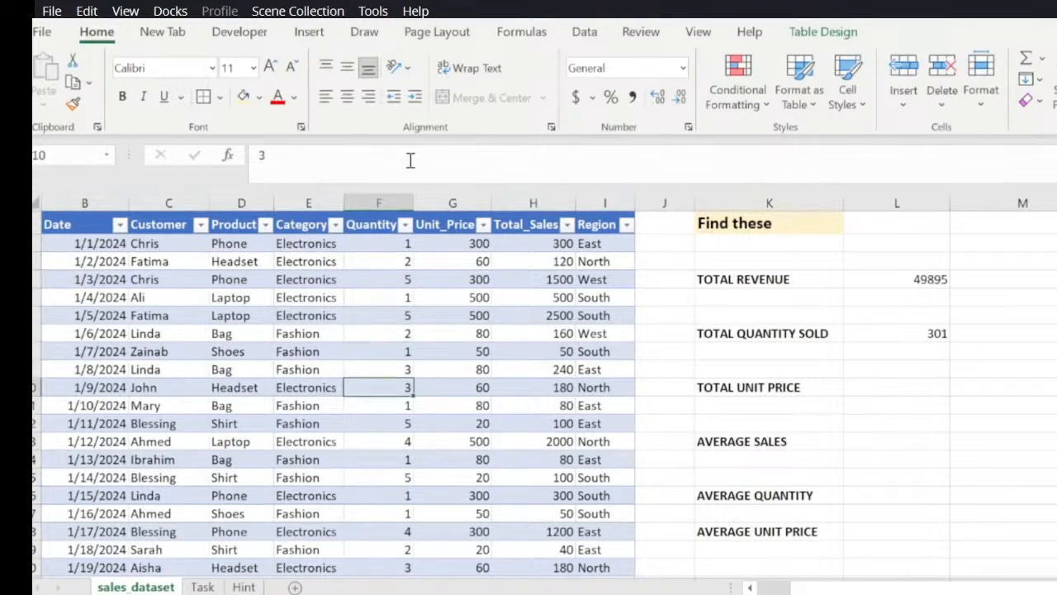
# Step: Examine the first transaction's entries across the columns of the sales table
pyautogui.press('Up')
pyautogui.press('Up')
pyautogui.press('Up')
pyautogui.press('Up')
pyautogui.press('Up')
pyautogui.press('Up')
pyautogui.press('Up')
pyautogui.press('Up')
pyautogui.press('Left')
pyautogui.press('Left')
pyautogui.press('Left')
pyautogui.press('Left')
pyautogui.press('Left')
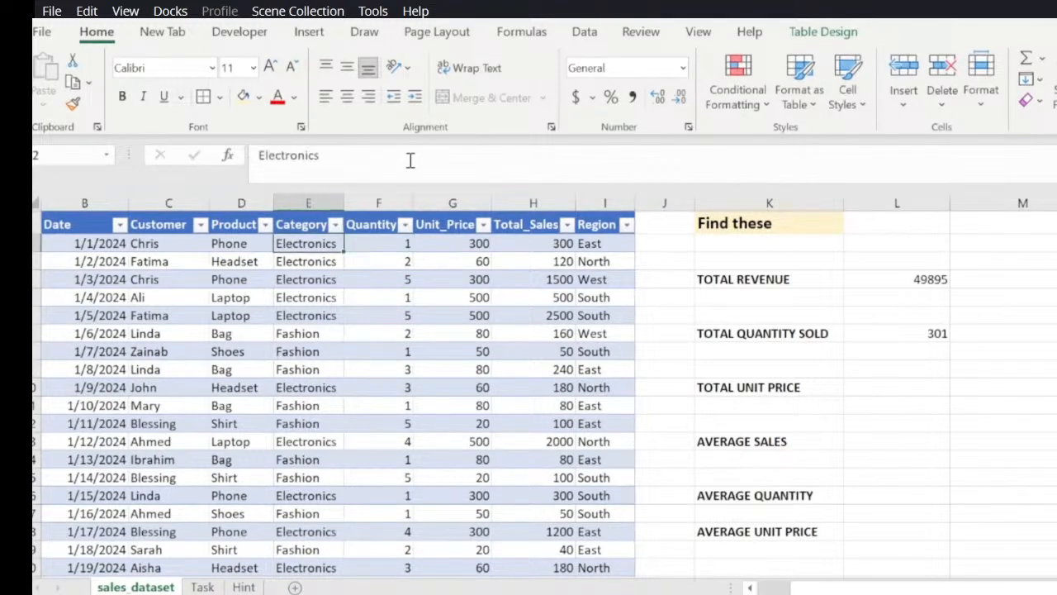
pyautogui.press('Right')
pyautogui.press('Right')
pyautogui.press('Right')
pyautogui.press('Left')
pyautogui.press('Right')
pyautogui.press('Right')
pyautogui.press('Right')
pyautogui.press('Right')
pyautogui.press('Left')
# Step: Read the second and third transactions from Transaction_ID across to Quantity
pyautogui.press('Down')
pyautogui.press('Left')
pyautogui.press('Left')
pyautogui.press('Left')
pyautogui.press('Left')
pyautogui.press('Left')
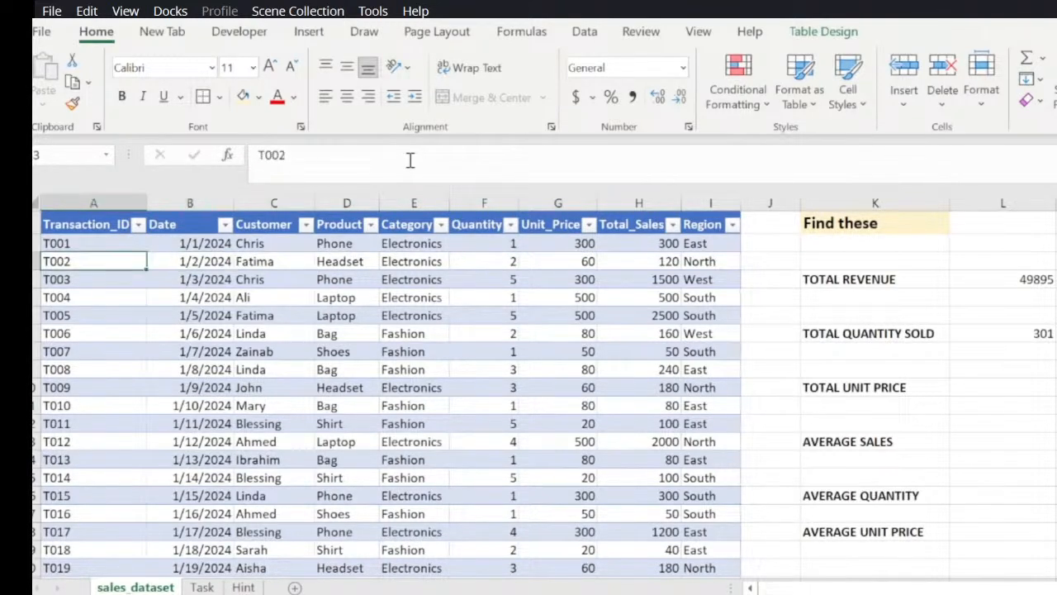
pyautogui.press('Right')
pyautogui.press('Right')
pyautogui.press('Right')
pyautogui.press('Right')
pyautogui.press('Right')
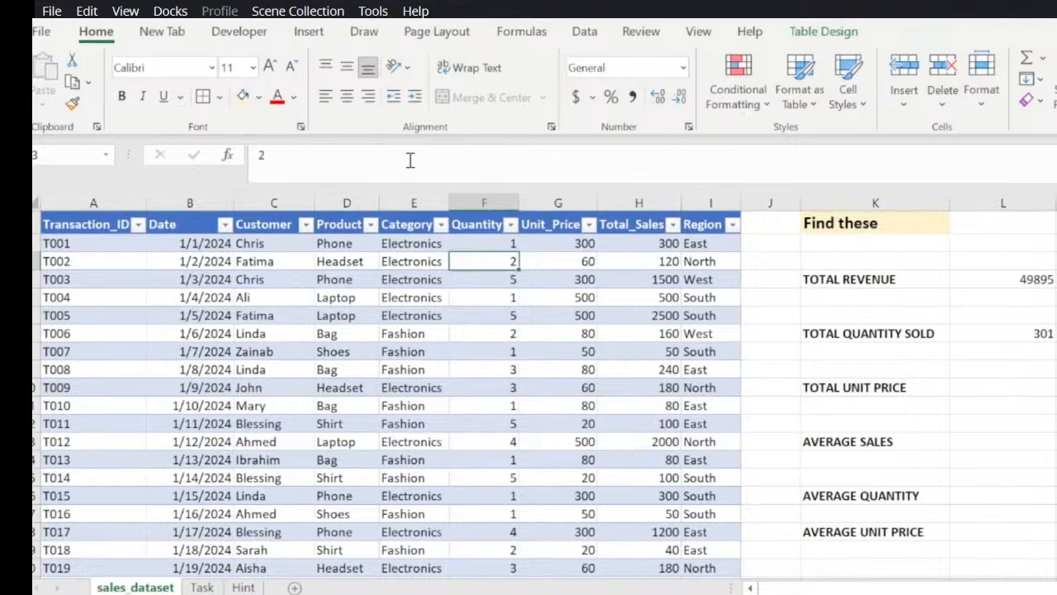
pyautogui.press('Left')
pyautogui.press('Left')
pyautogui.press('Left')
pyautogui.press('Left')
pyautogui.press('Left')
pyautogui.press('Down')
pyautogui.press('Right')
pyautogui.press('Right')
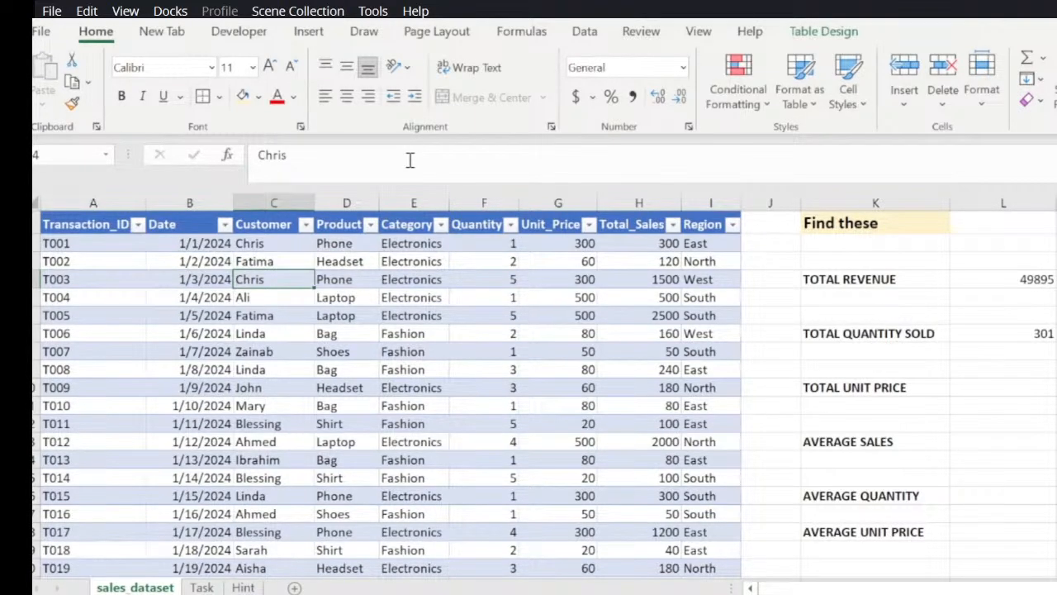
pyautogui.press('Right')
pyautogui.press('Right')
pyautogui.press('Right')
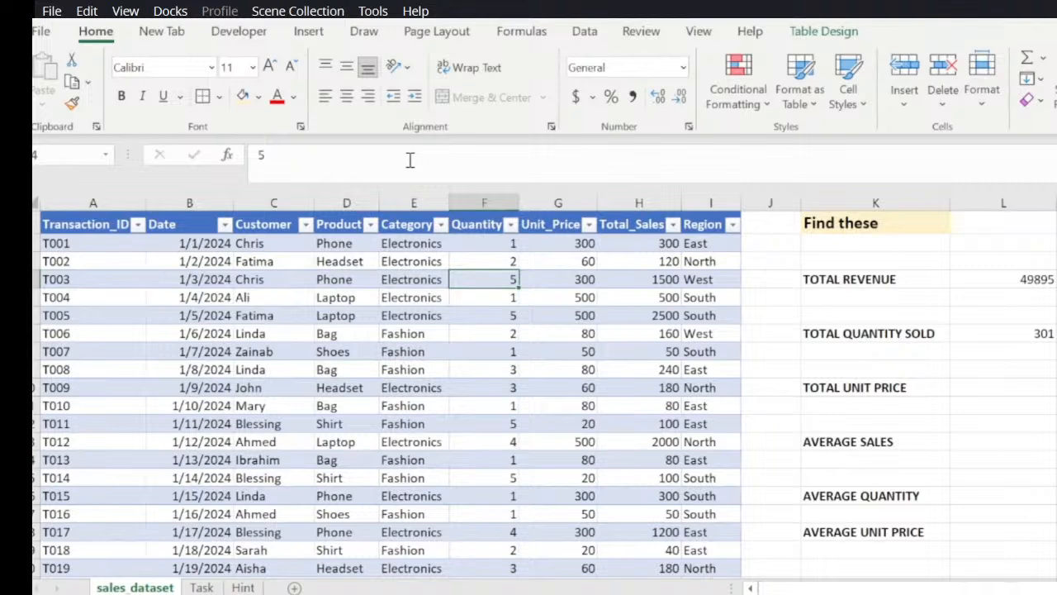
# Step: Compare the first transaction's Quantity and Unit_Price with its Total_Sales value
pyautogui.press('Up')
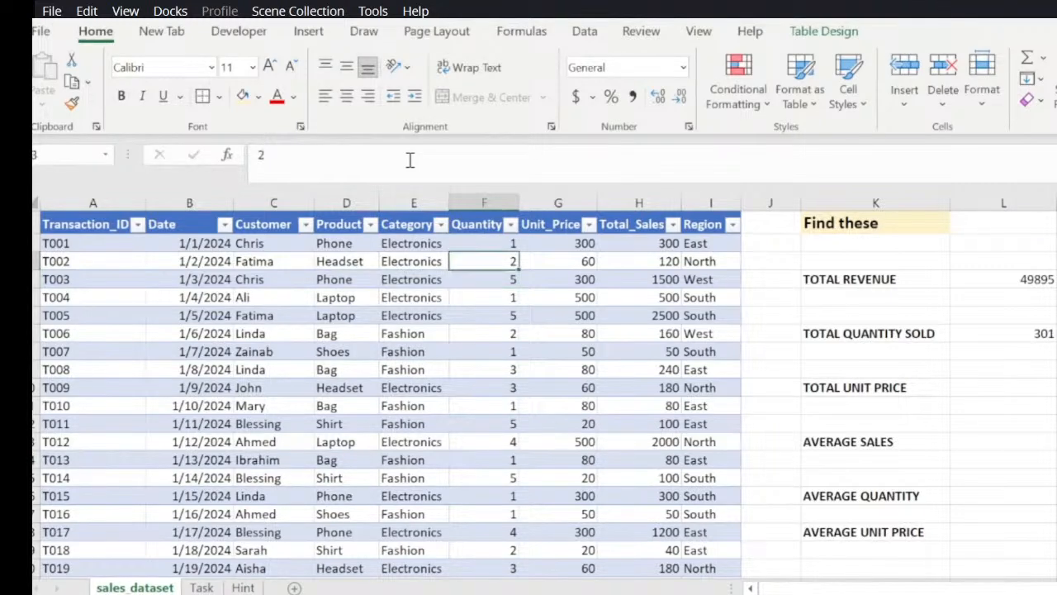
pyautogui.press('Up')
pyautogui.press('Right')
pyautogui.press('Right')
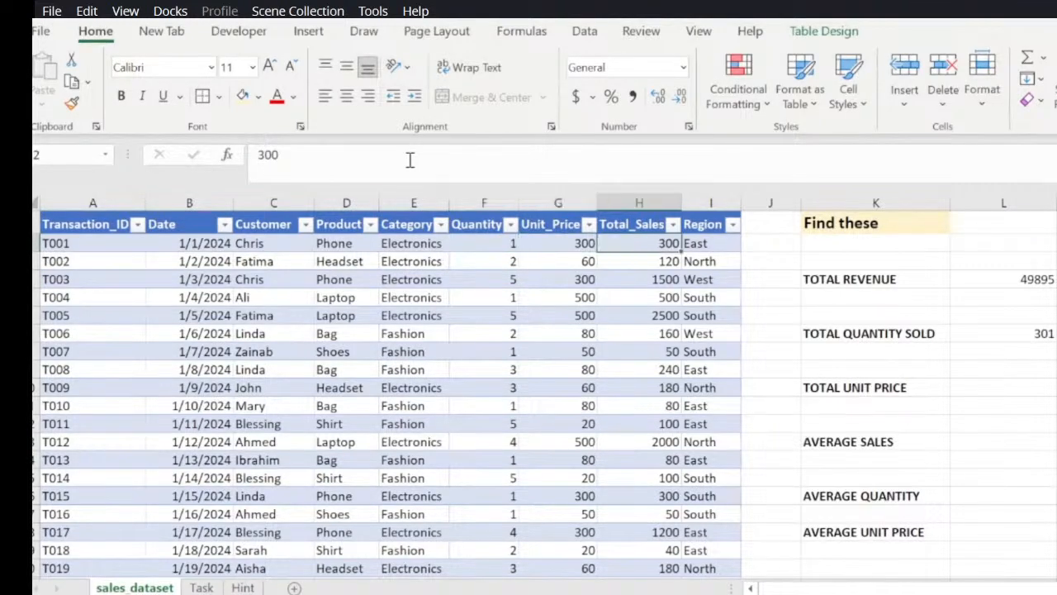
pyautogui.press('Up')
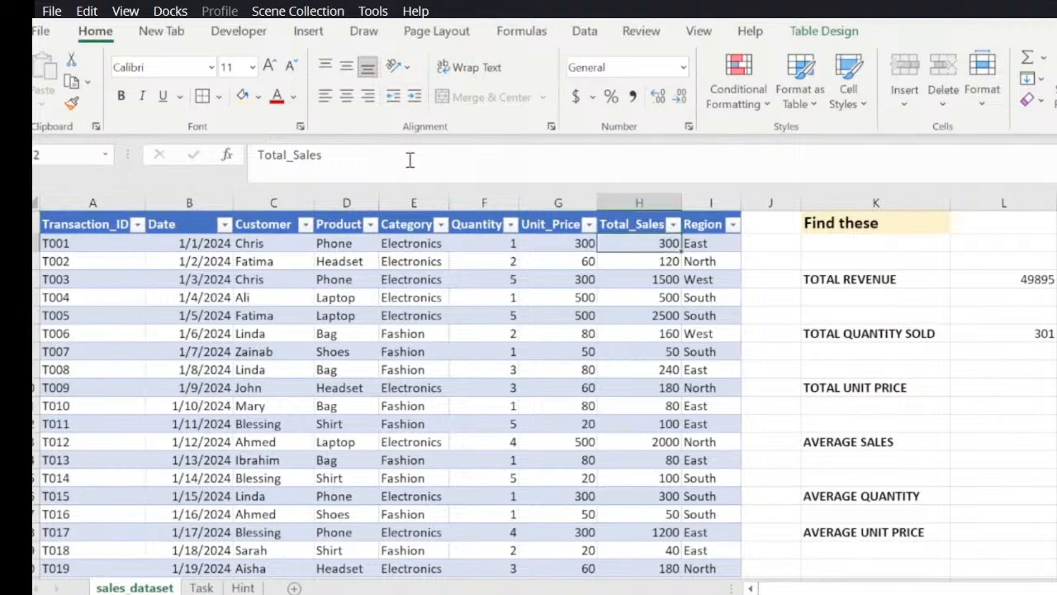
pyautogui.press('Down')
pyautogui.press('Left')
pyautogui.press('Left')
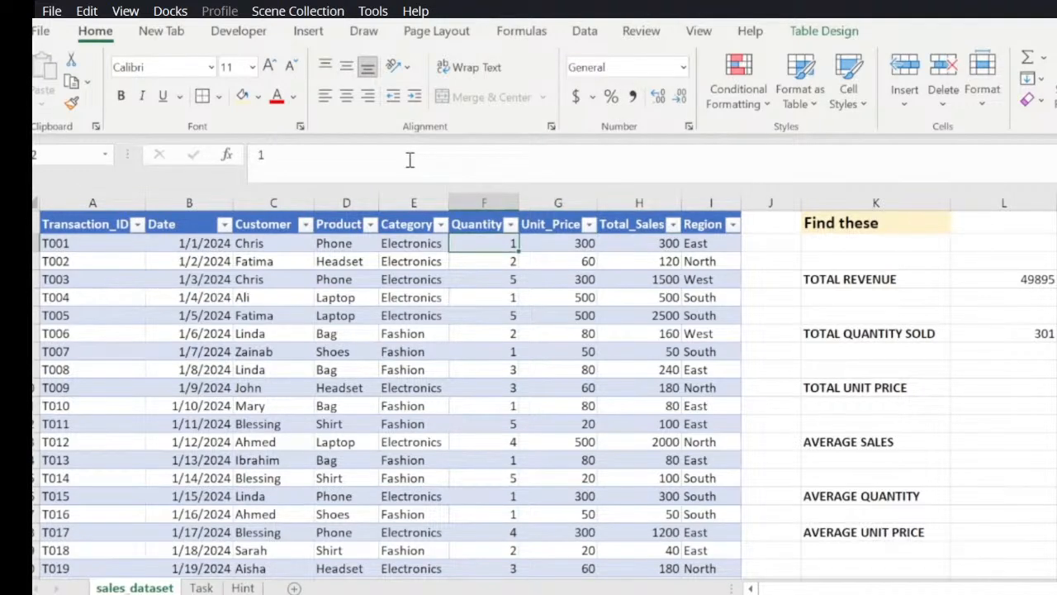
pyautogui.press('Right')
pyautogui.press('Right')
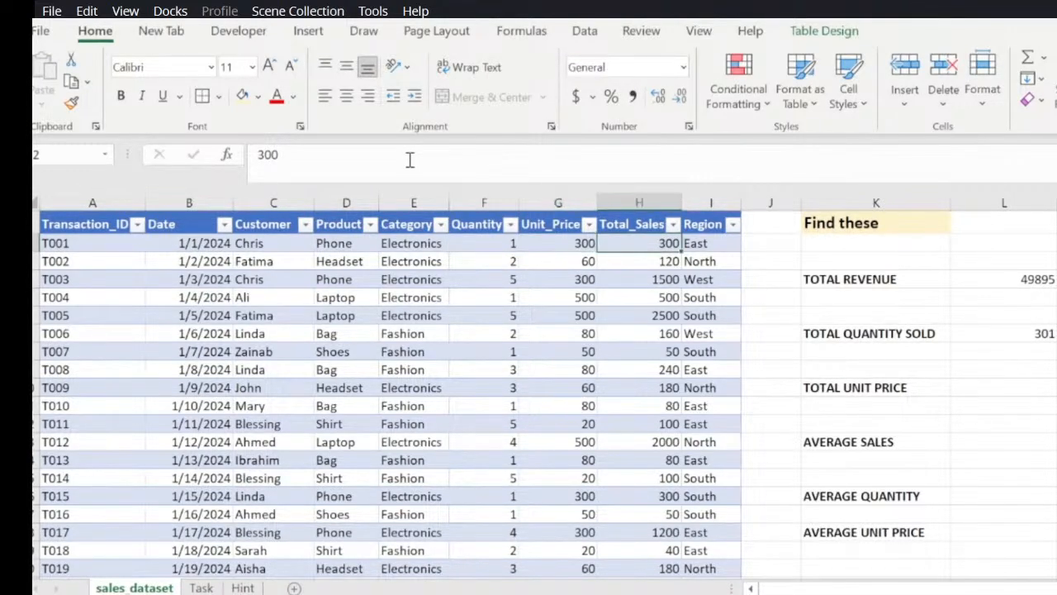
pyautogui.press('Left')
pyautogui.press('Left')
pyautogui.press('Right')
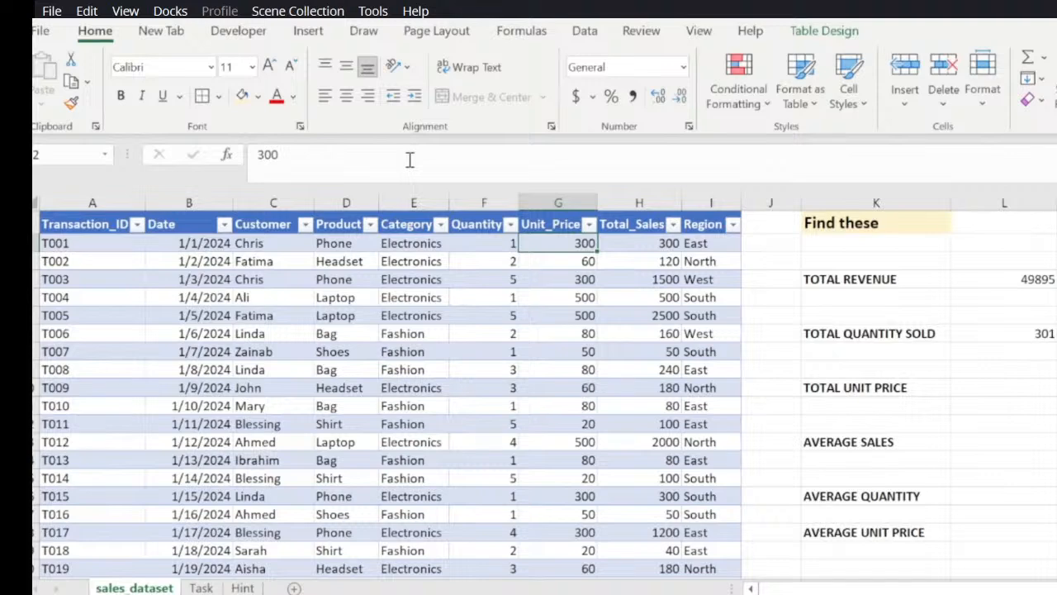
pyautogui.press('Right')
pyautogui.press('Left')
pyautogui.press('Left')
# Step: Compare the second transaction's Quantity and Unit_Price with its Total_Sales value
pyautogui.press('Down')
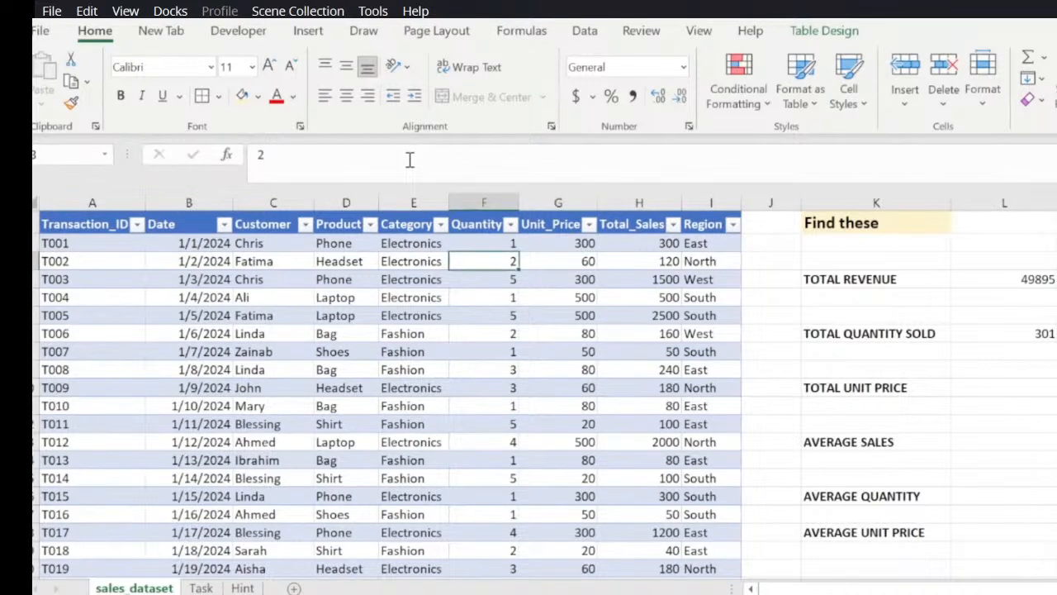
pyautogui.press('Right')
pyautogui.press('Right')
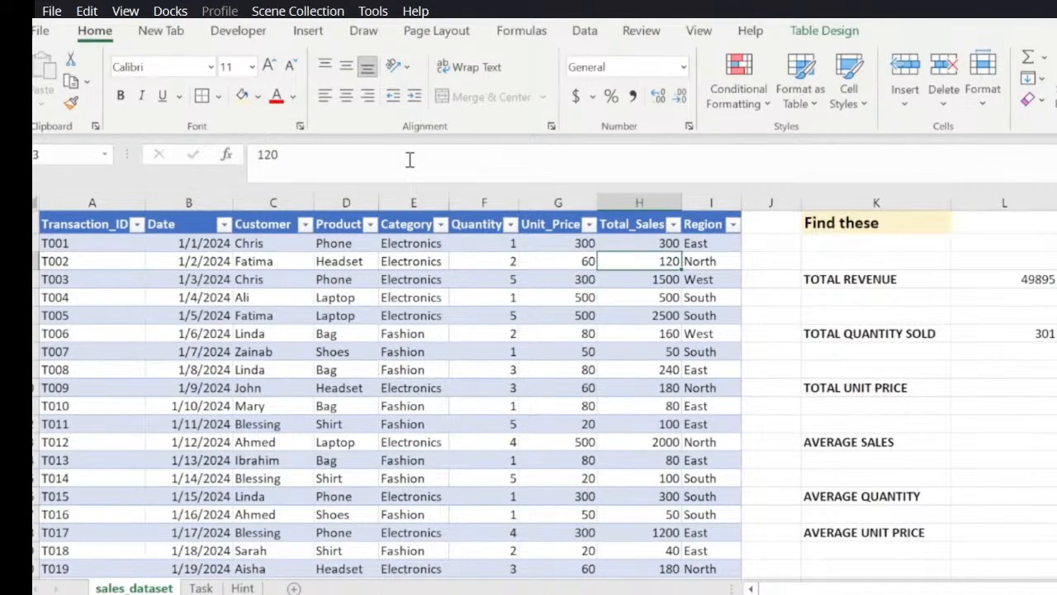
pyautogui.press('Left')
pyautogui.press('Left')
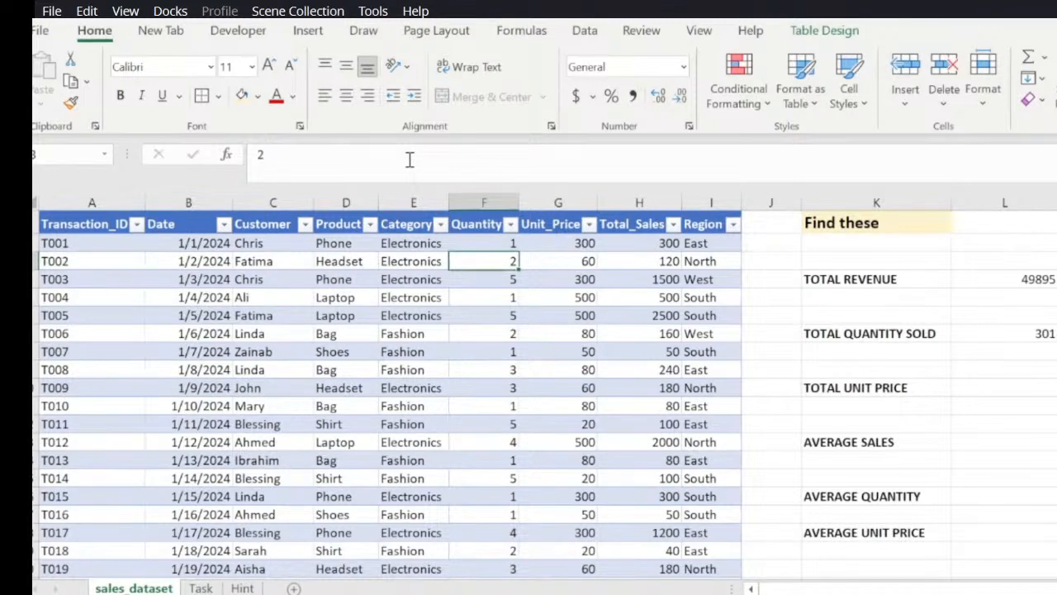
pyautogui.press('Right')
pyautogui.press('Right')
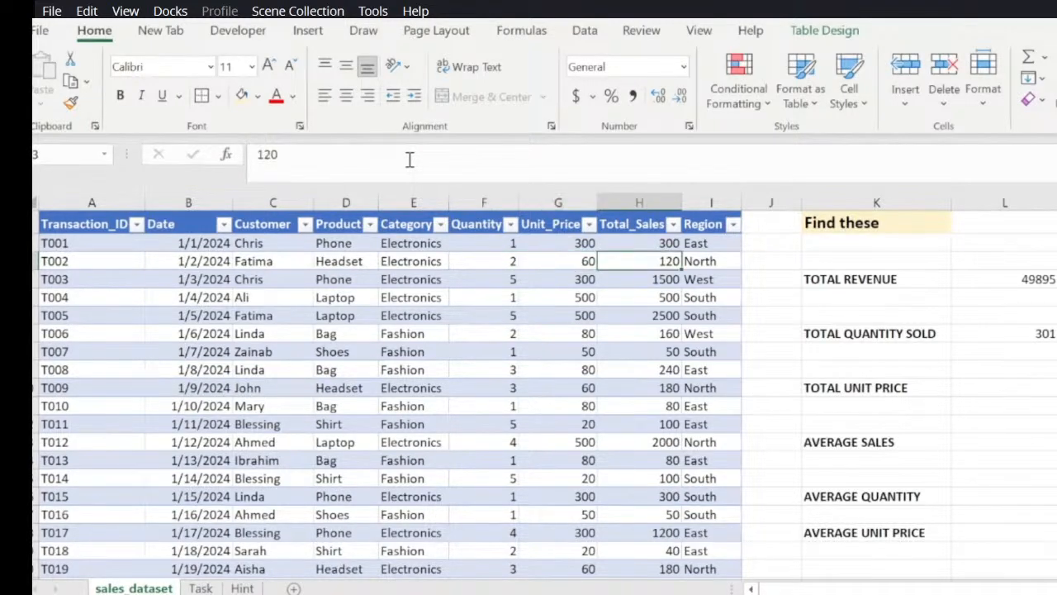
# Step: Calculate the total unit price in the cell beside TOTAL UNIT PRICE with a SUM of the table's Unit_Price column
pyautogui.press('Right')
pyautogui.press('Right')
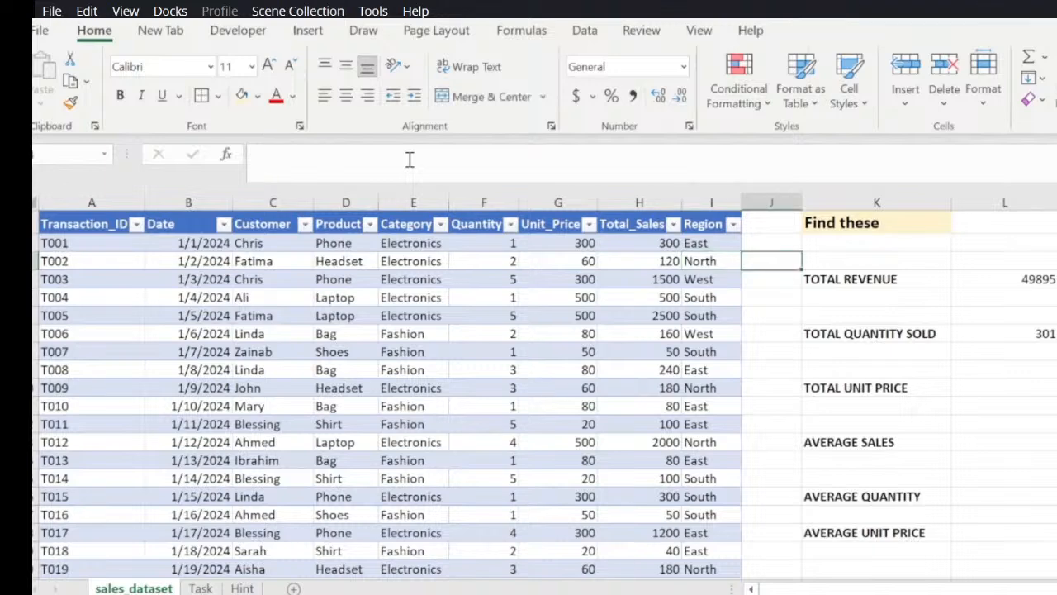
pyautogui.press('Right')
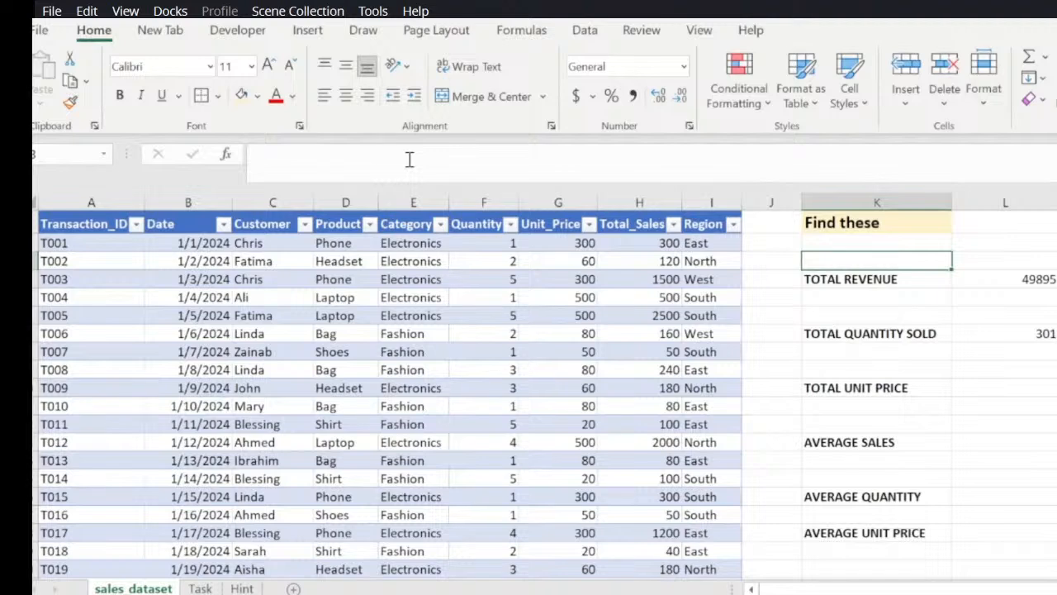
pyautogui.press('Down')
pyautogui.press('Down')
pyautogui.press('Down')
pyautogui.press('Down')
pyautogui.press('Down')
pyautogui.press('Down')
pyautogui.press('Down')
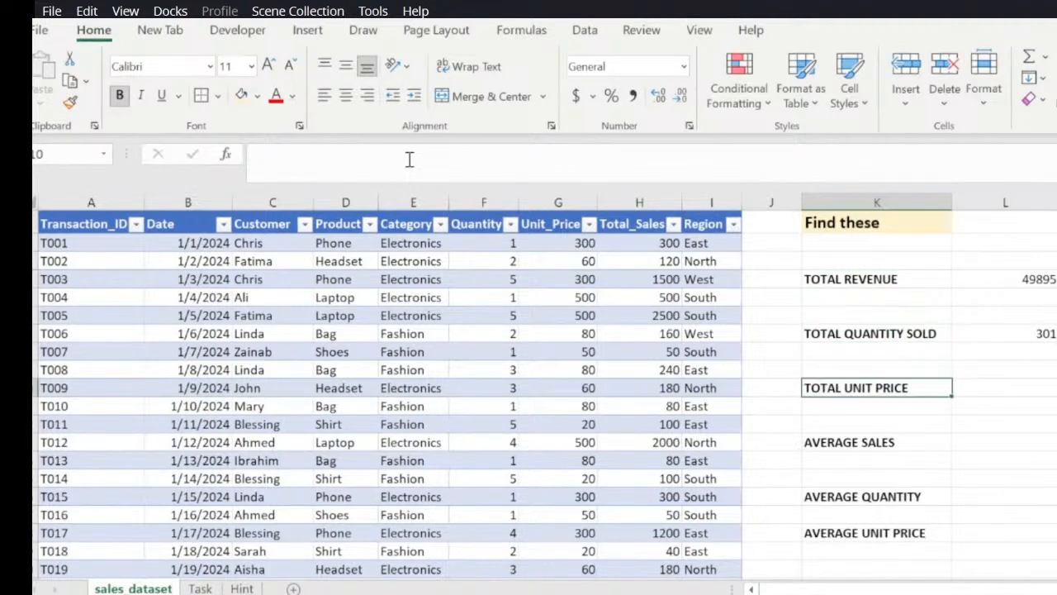
pyautogui.press('Right')
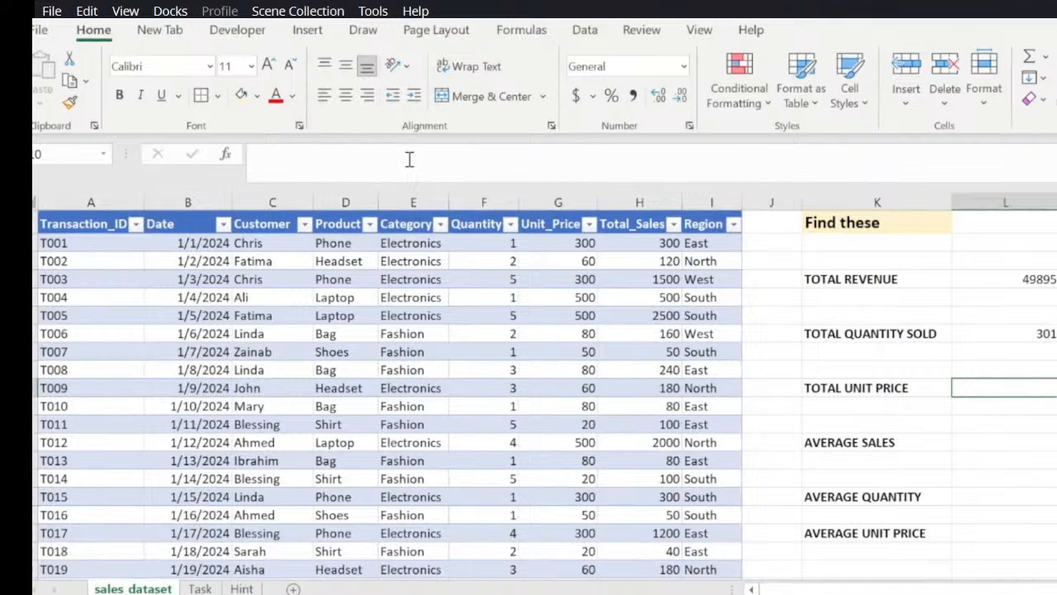
pyautogui.write('=sujm')
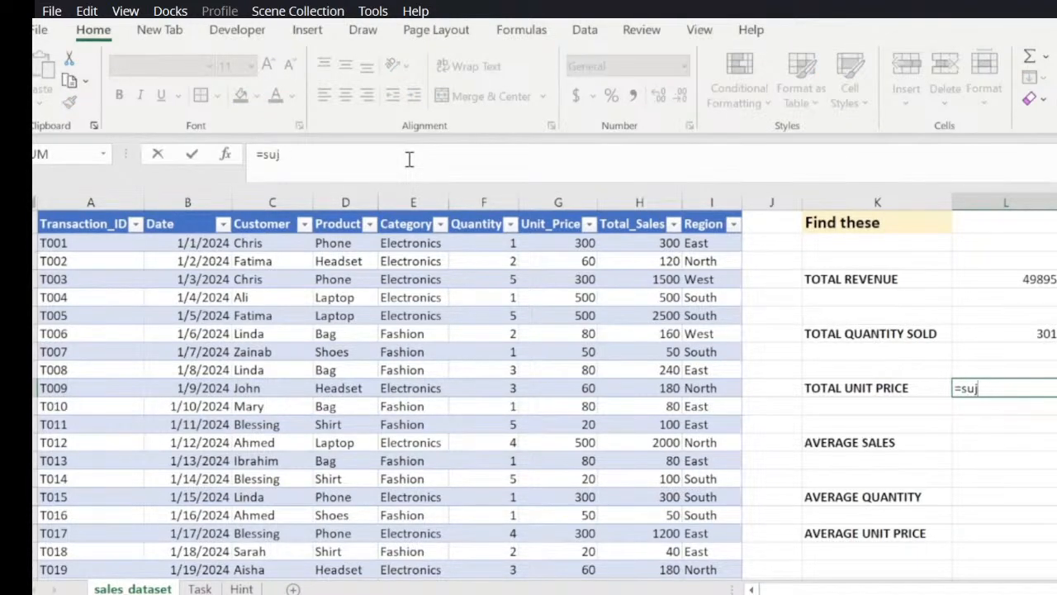
pyautogui.press('BackSpace')
pyautogui.write('m')
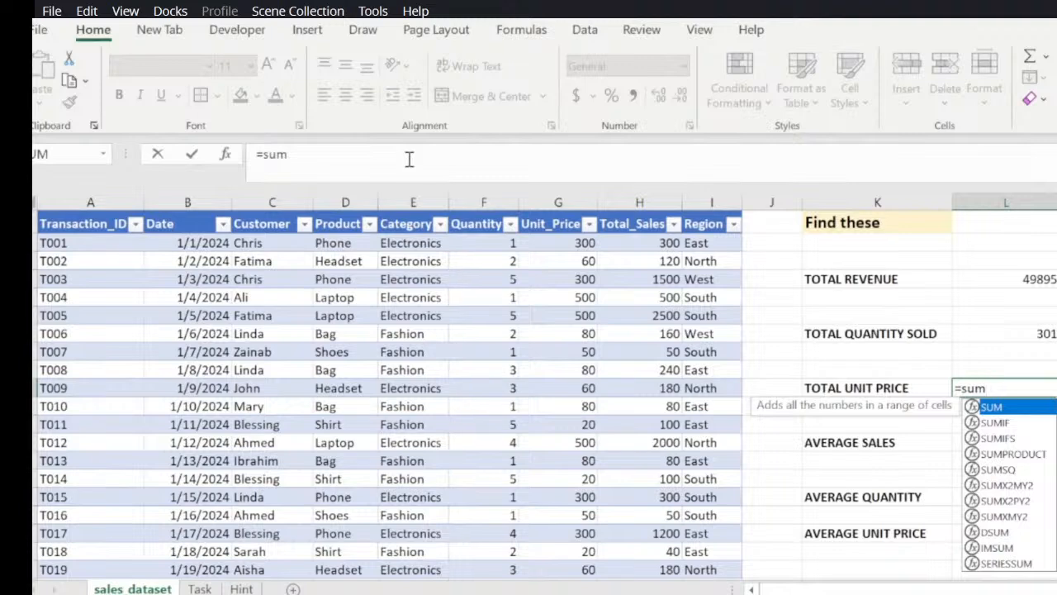
pyautogui.press('Tab')
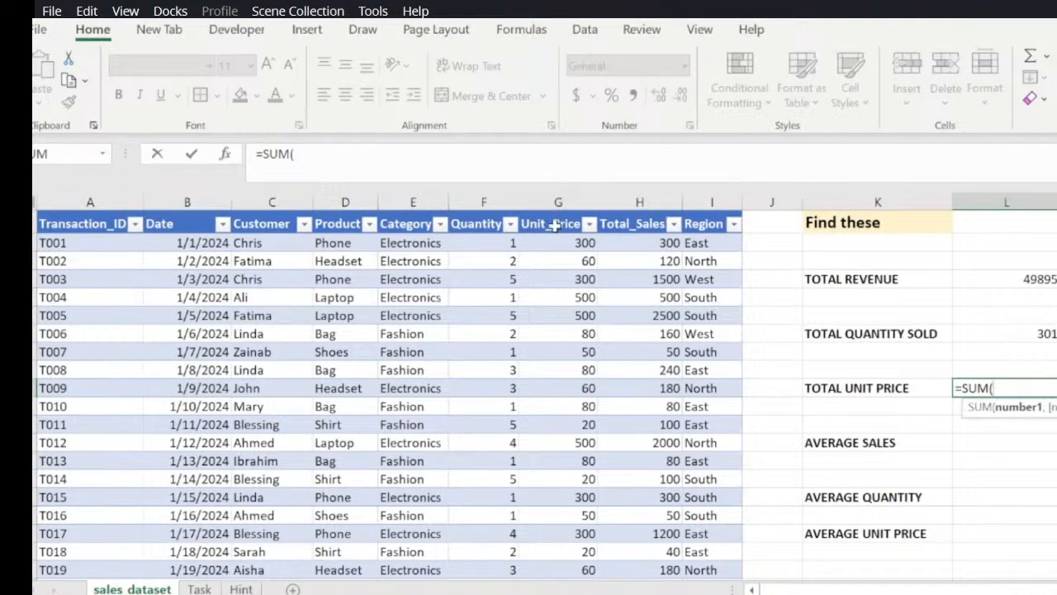
pyautogui.click(560, 240)
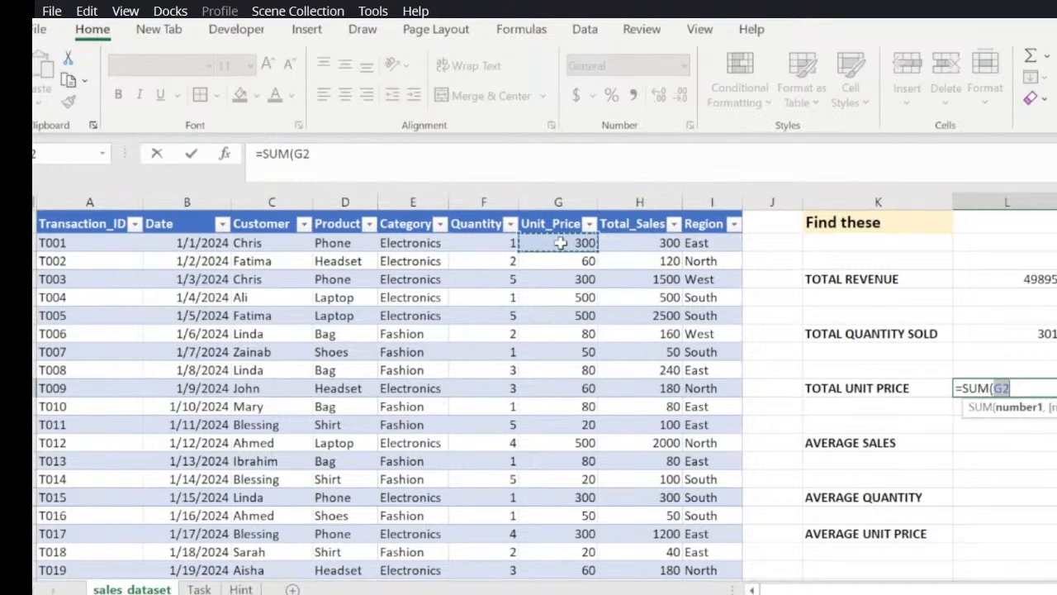
pyautogui.hotkey('ctrl', 'shift', 'Down')
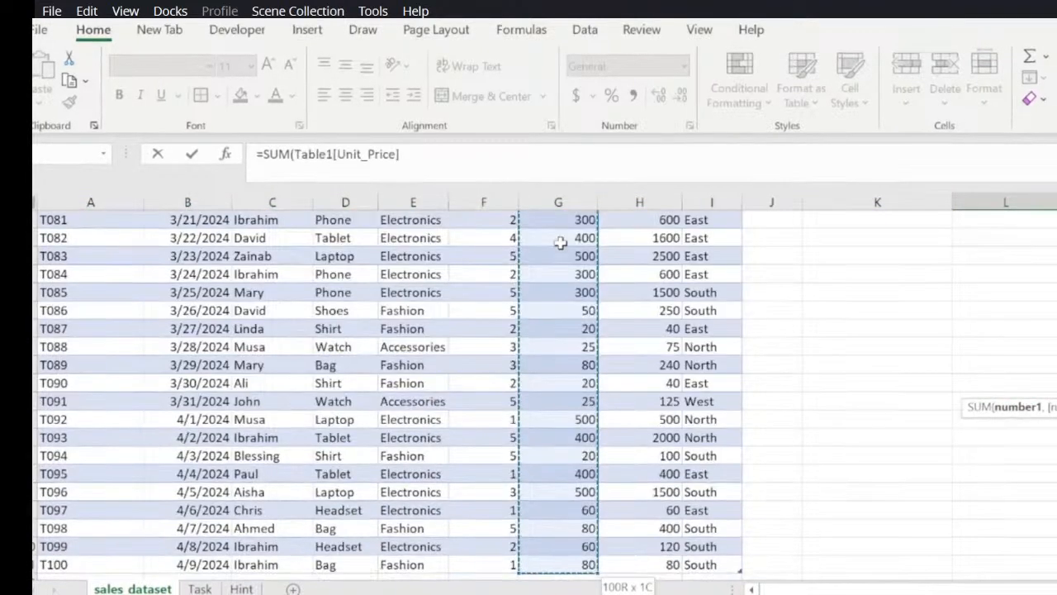
pyautogui.click(446, 155)
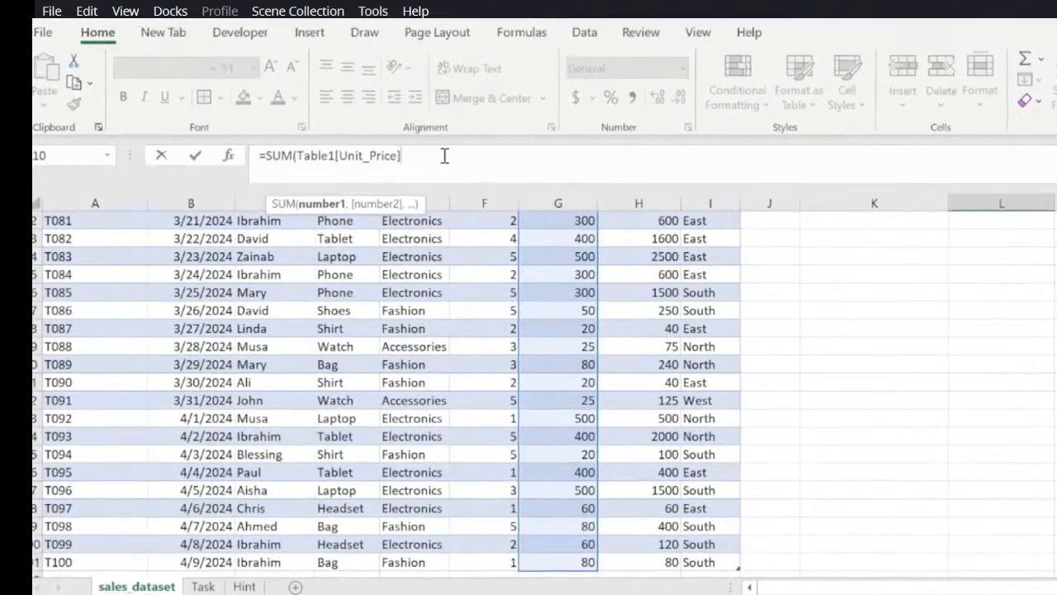
pyautogui.write(')')
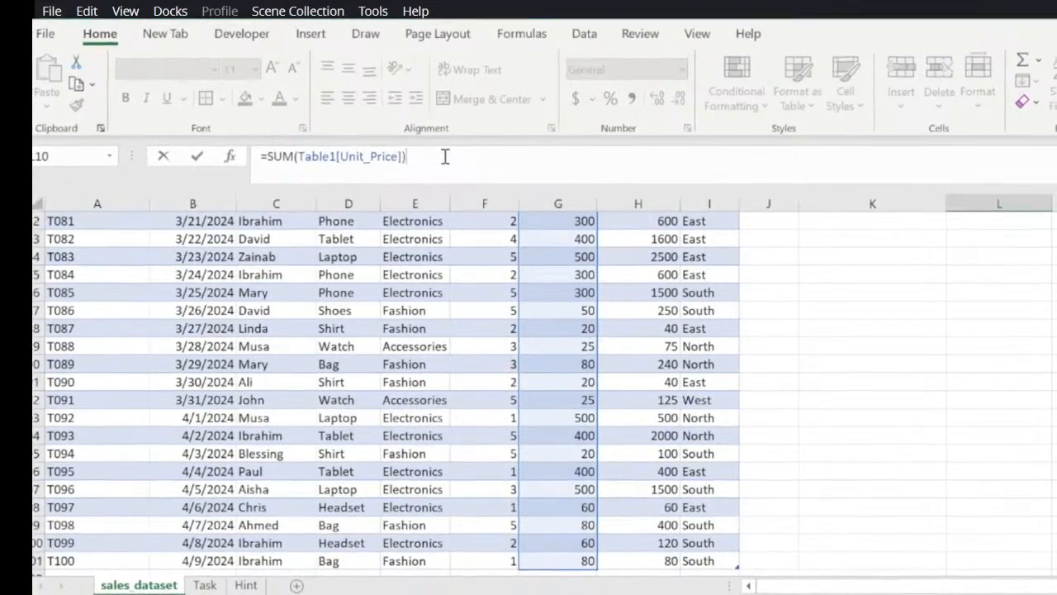
pyautogui.press('Return')
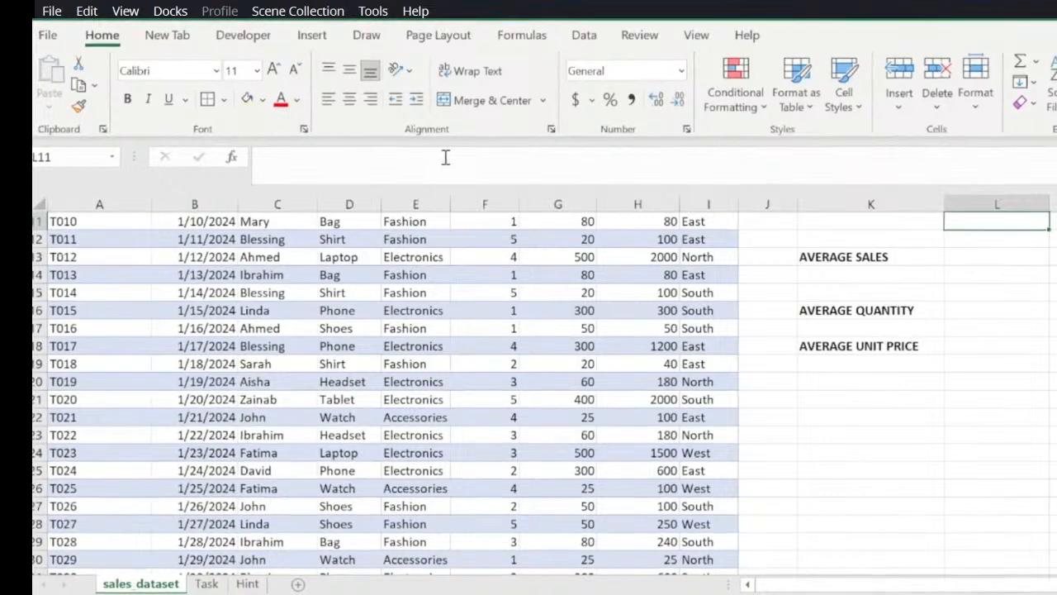
pyautogui.press('Up')
pyautogui.press('Up')
pyautogui.press('Up')
pyautogui.press('Down')
pyautogui.press('Down')
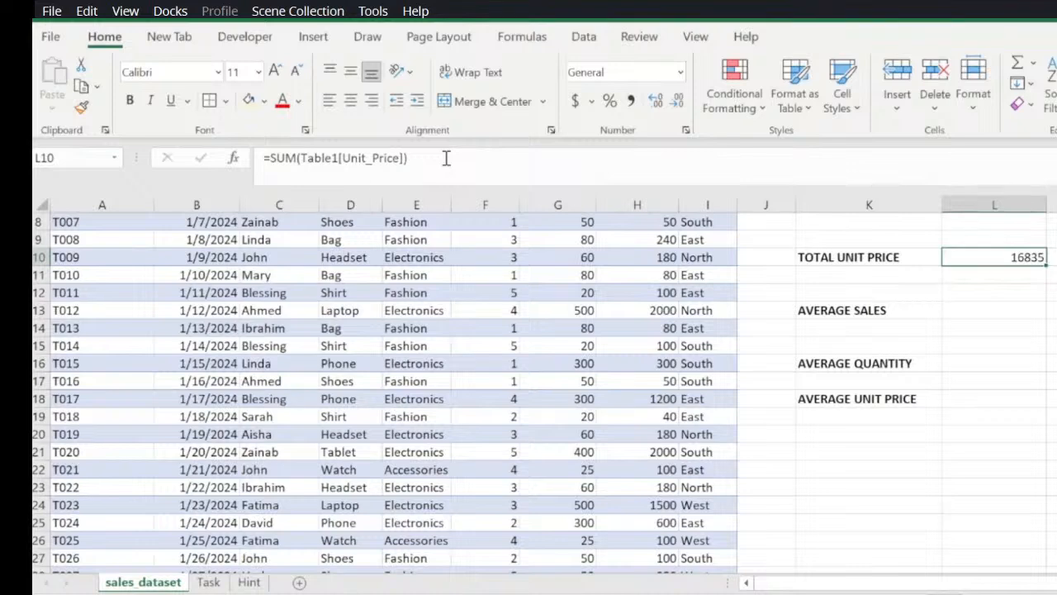
# Step: Look through the sales rows down to about transaction T035, then back up the Category column to T027
pyautogui.press('Left')
pyautogui.press('Left')
pyautogui.press('Left')
pyautogui.press('Left')
pyautogui.press('Left')
pyautogui.press('Up')
pyautogui.press('Up')
pyautogui.press('Up')
pyautogui.press('Up')
pyautogui.press('Down')
pyautogui.press('Down')
pyautogui.press('Down')
pyautogui.press('Down')
pyautogui.press('Down')
pyautogui.press('Down')
pyautogui.press('Down')
pyautogui.press('Down')
pyautogui.press('Down')
pyautogui.press('Down')
pyautogui.press('Down')
pyautogui.press('Down')
pyautogui.press('Down')
pyautogui.press('Down')
pyautogui.press('Down')
pyautogui.press('Down')
pyautogui.press('Down')
pyautogui.press('Down')
pyautogui.press('Down')
pyautogui.press('Down')
pyautogui.press('Down')
pyautogui.press('Down')
pyautogui.press('Down')
pyautogui.press('Down')
pyautogui.press('Down')
pyautogui.press('Down')
pyautogui.press('Up')
pyautogui.press('Left')
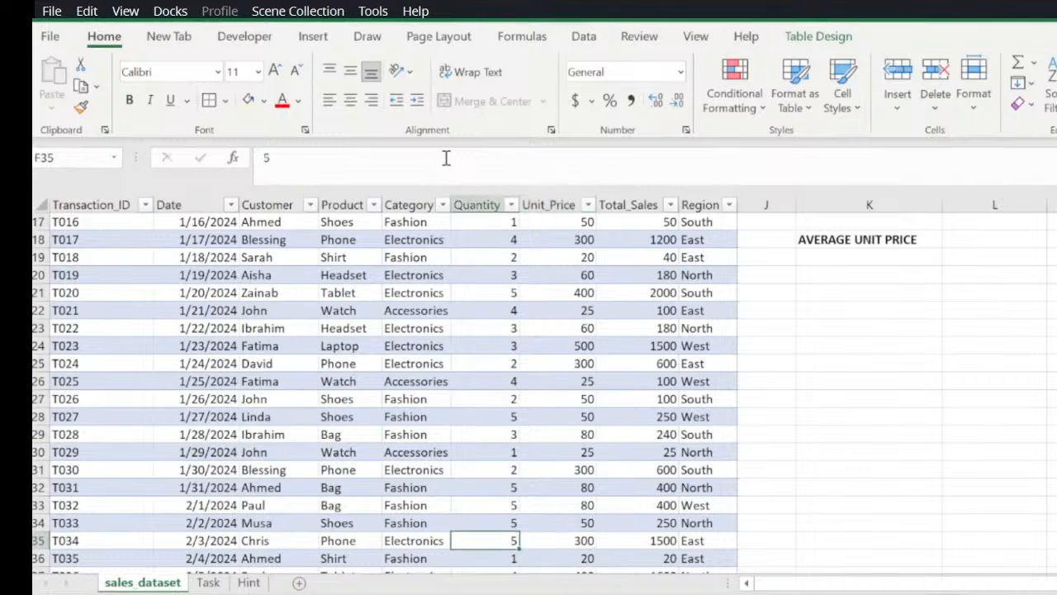
pyautogui.press('Left')
pyautogui.press('Up')
pyautogui.press('Up')
pyautogui.press('Up')
pyautogui.press('Up')
pyautogui.press('Up')
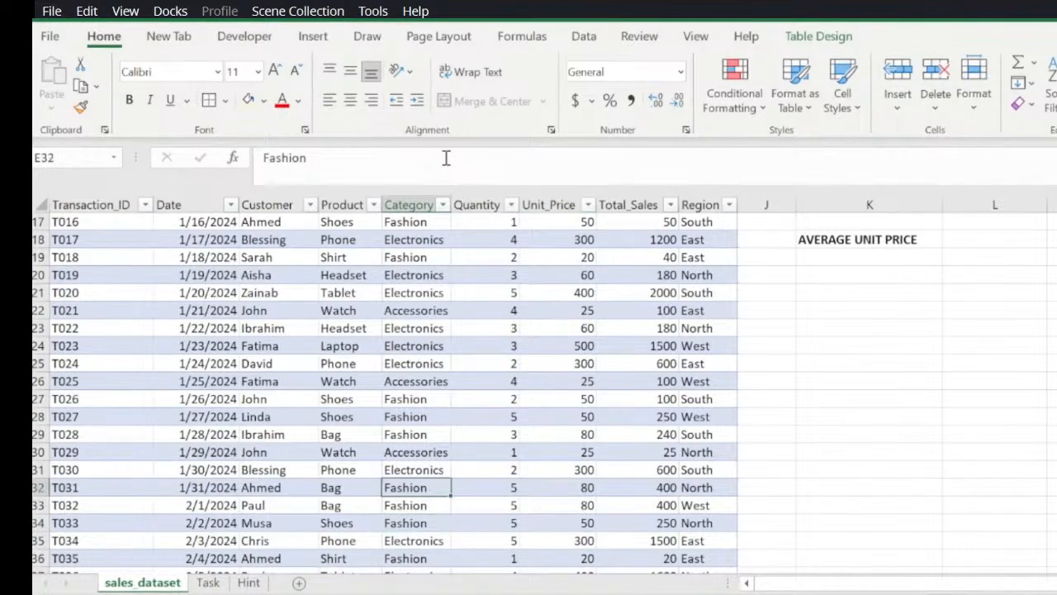
pyautogui.press('Up')
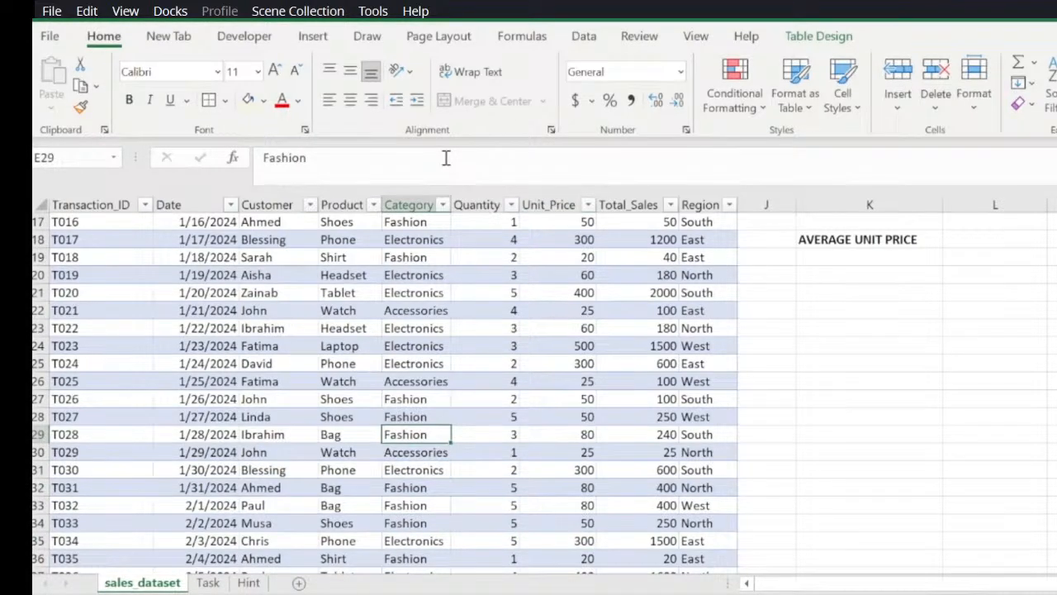
pyautogui.press('Up')
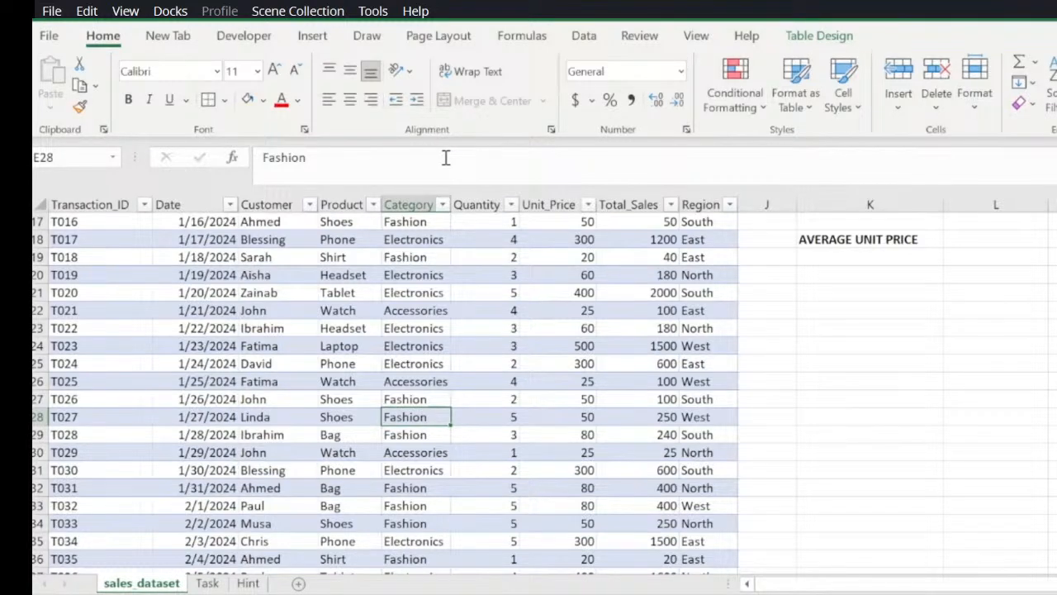
# Step: Calculate the average sales in the cell beside AVERAGE SALES with an AVERAGE of the table's Total_Sales column
pyautogui.press('Right')
pyautogui.press('Right')
pyautogui.press('Right')
pyautogui.press('Right')
pyautogui.press('Right')
pyautogui.press('Right')
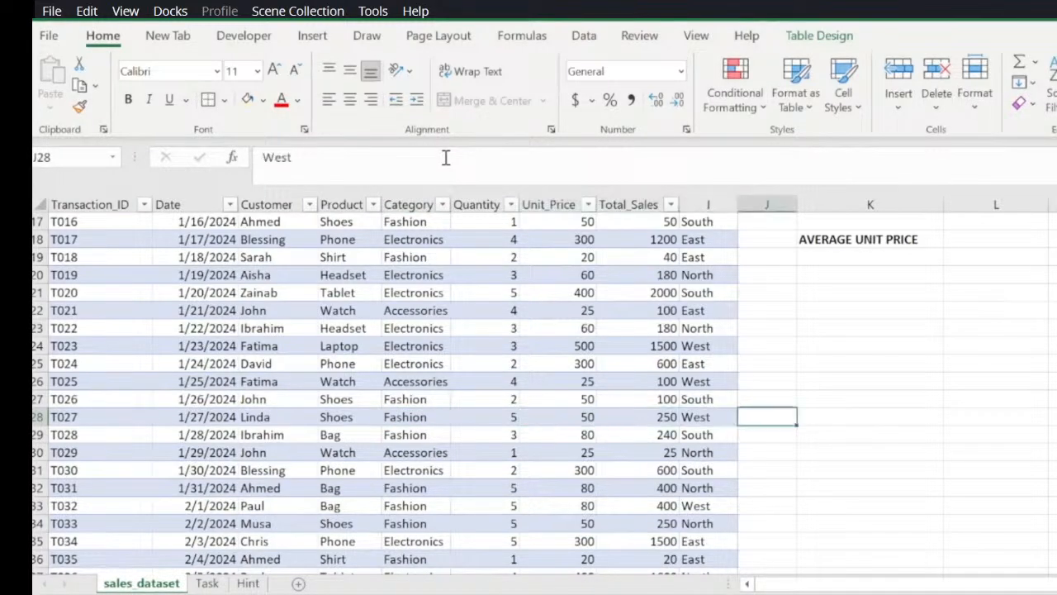
pyautogui.hotkey('ctrl', 'Up')
pyautogui.press('Up')
pyautogui.press('Right')
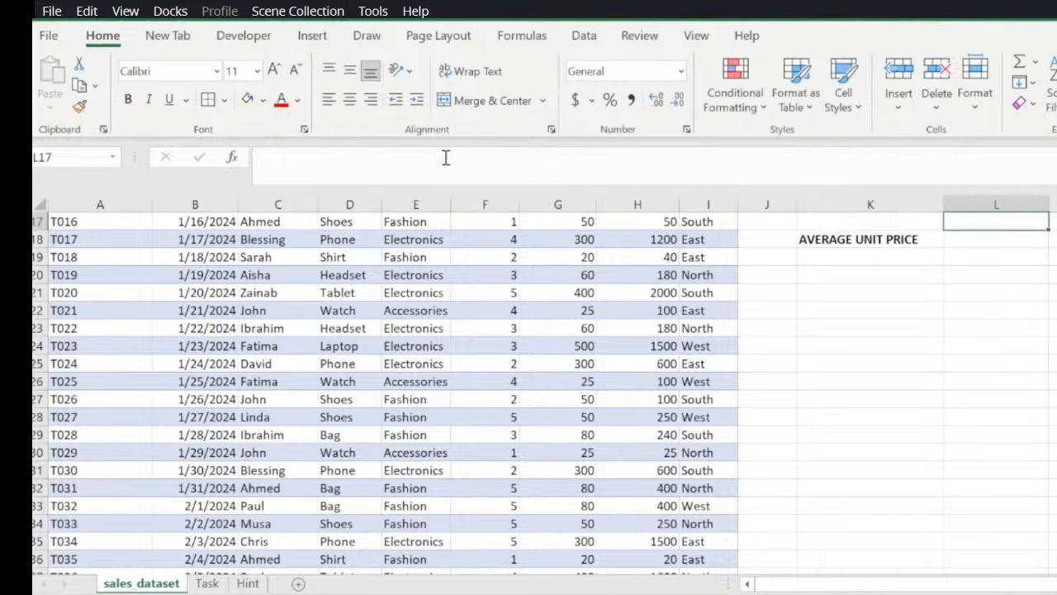
pyautogui.hotkey('ctrl', 'Up')
pyautogui.hotkey('ctrl', 'Up')
pyautogui.press('Up')
pyautogui.press('Down')
pyautogui.press('Down')
pyautogui.press('Down')
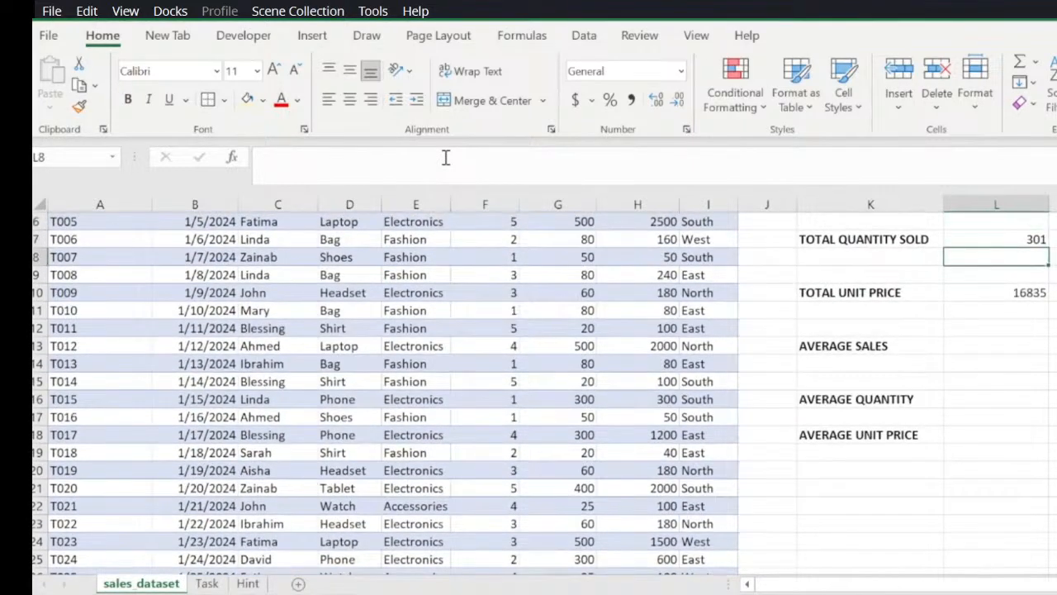
pyautogui.press('Down')
pyautogui.press('Down')
pyautogui.press('Down')
pyautogui.press('Down')
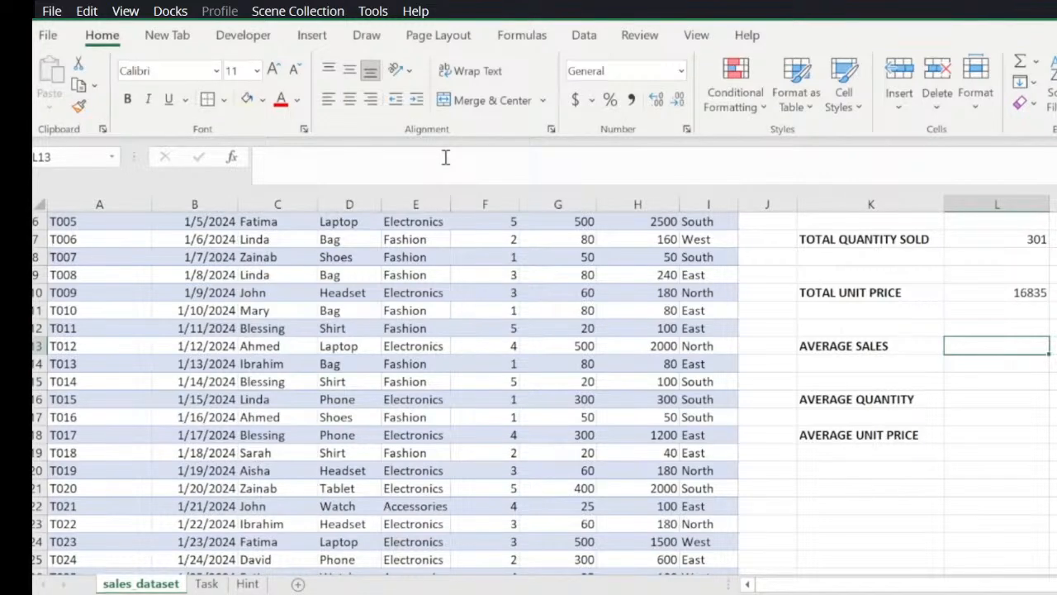
pyautogui.write('aver')
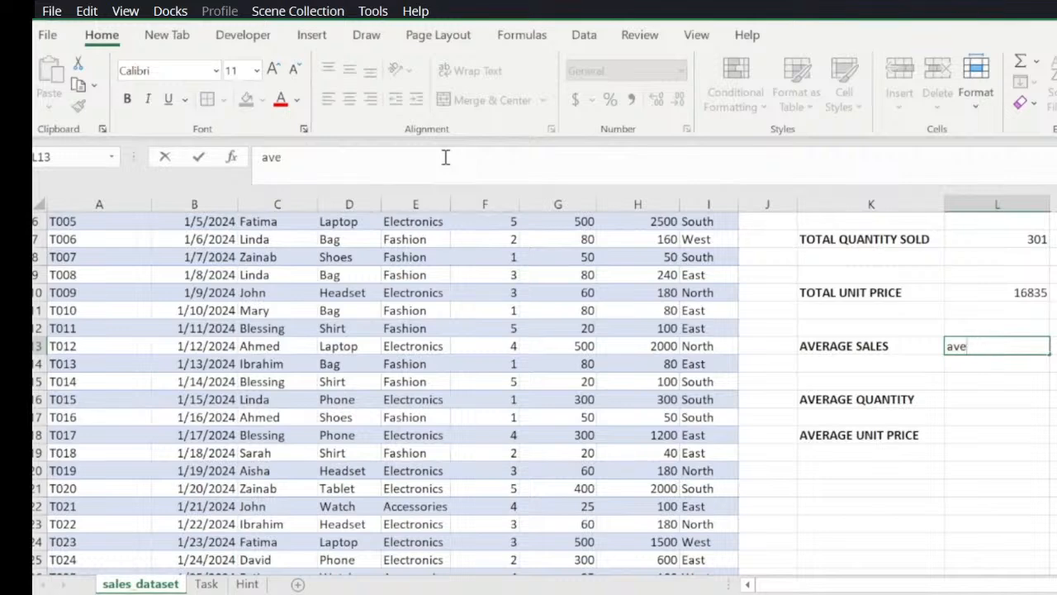
pyautogui.press('BackSpace')
pyautogui.write('=ave')
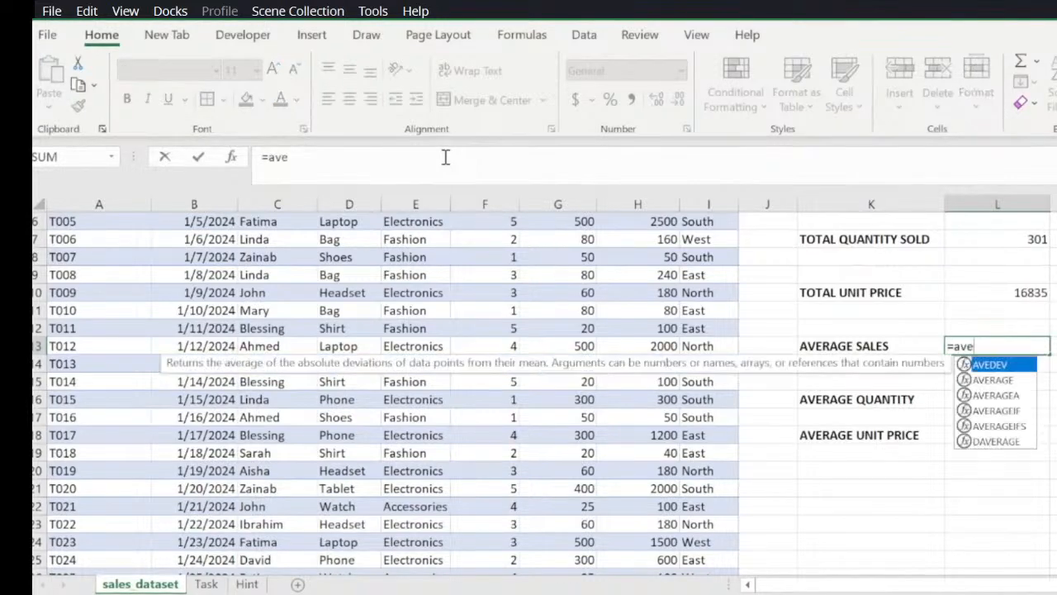
pyautogui.press('Down')
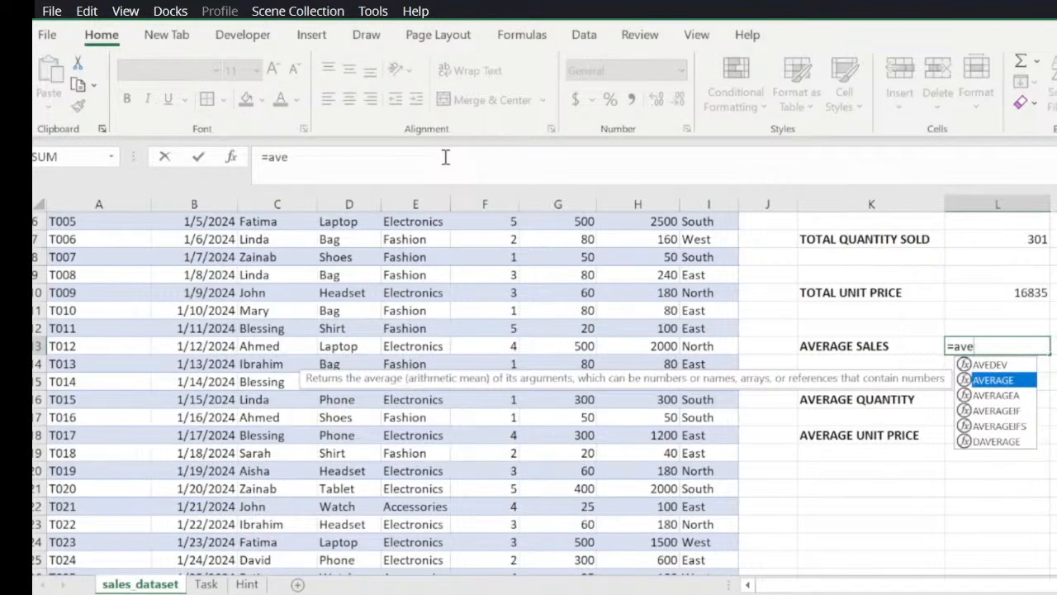
pyautogui.press('Tab')
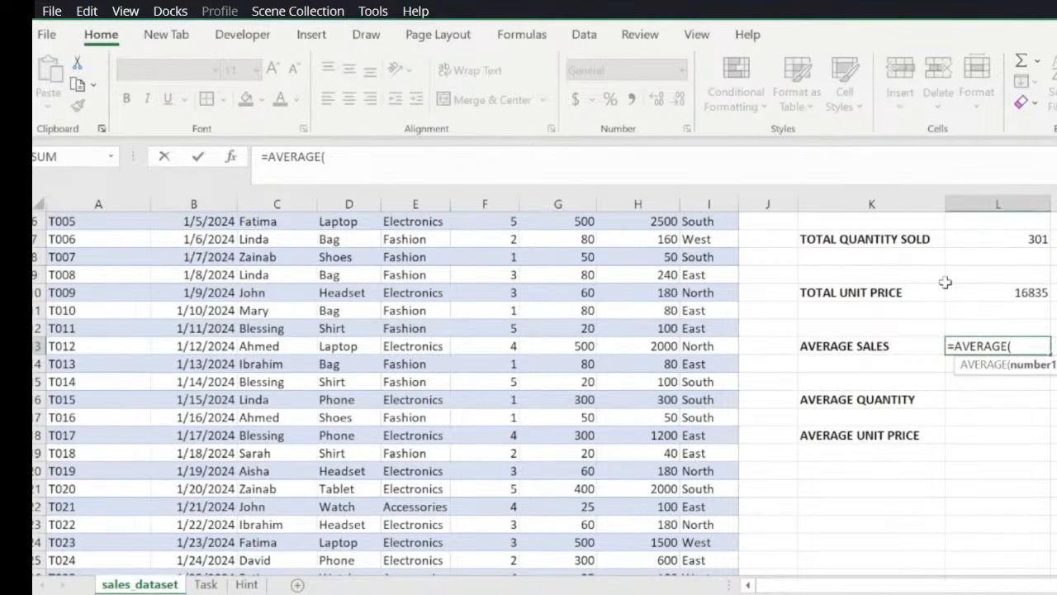
pyautogui.scroll(2, 633, 248)
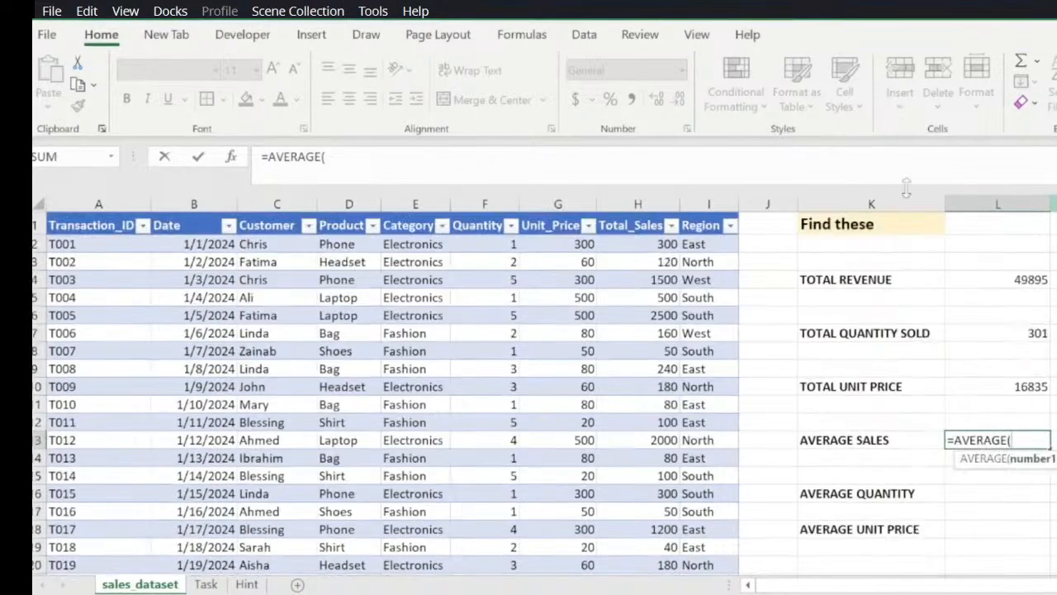
pyautogui.click(625, 247)
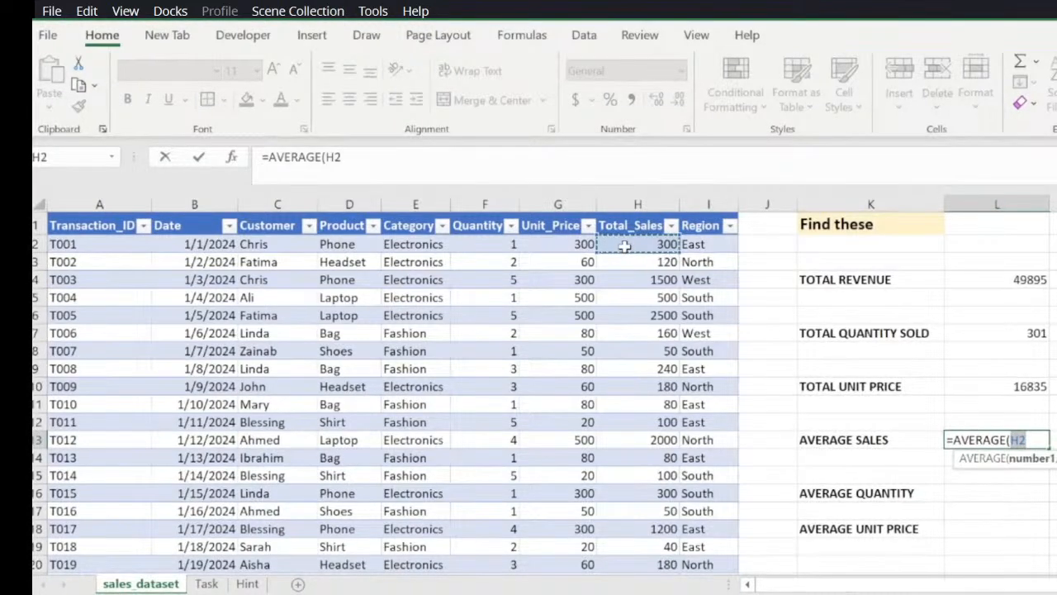
pyautogui.click(628, 204)
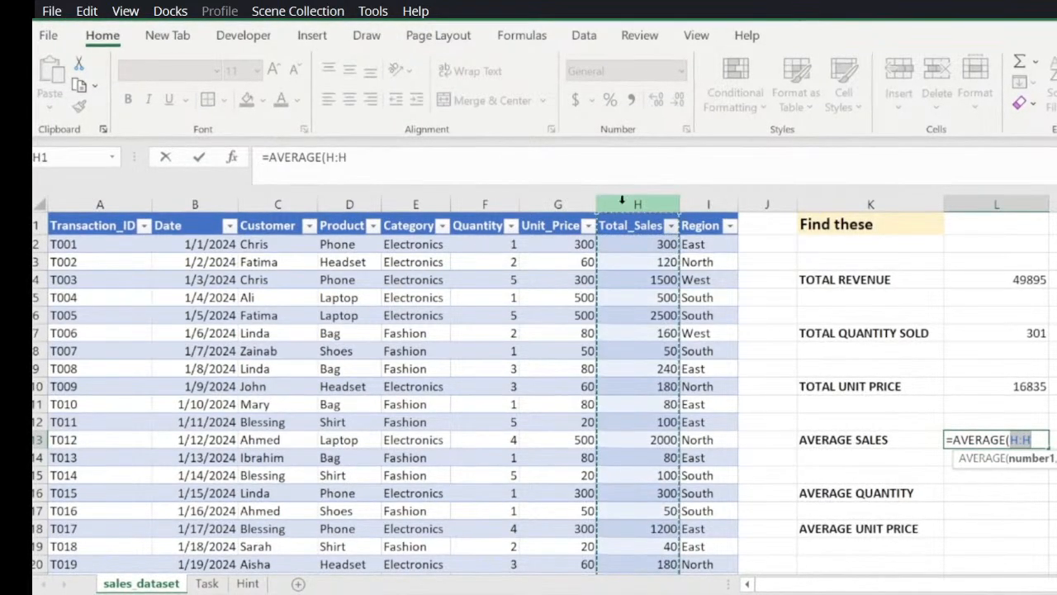
pyautogui.click(635, 246)
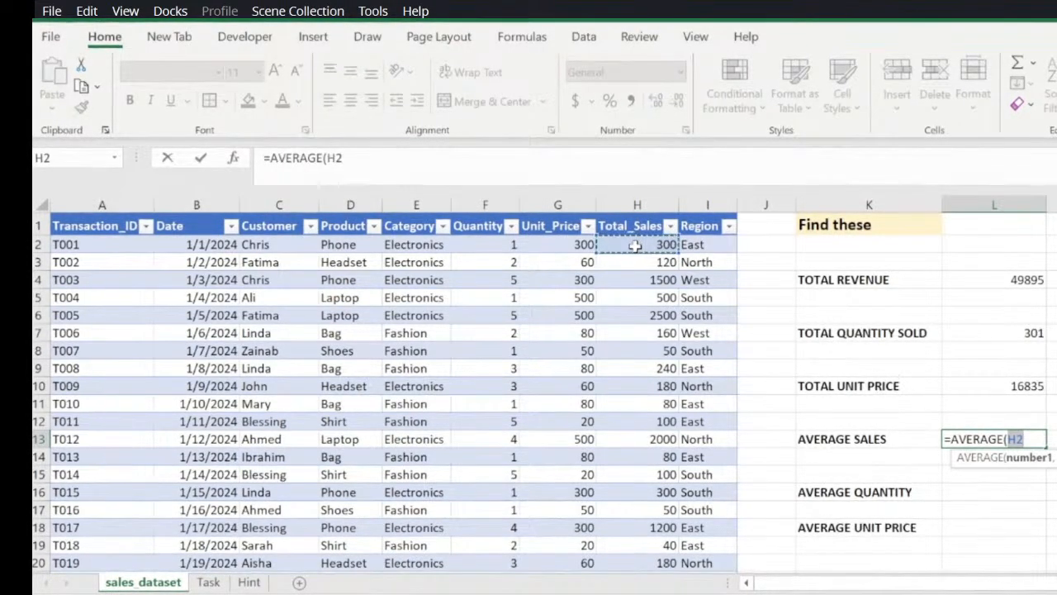
pyautogui.hotkey('ctrl', 'shift', 'Down')
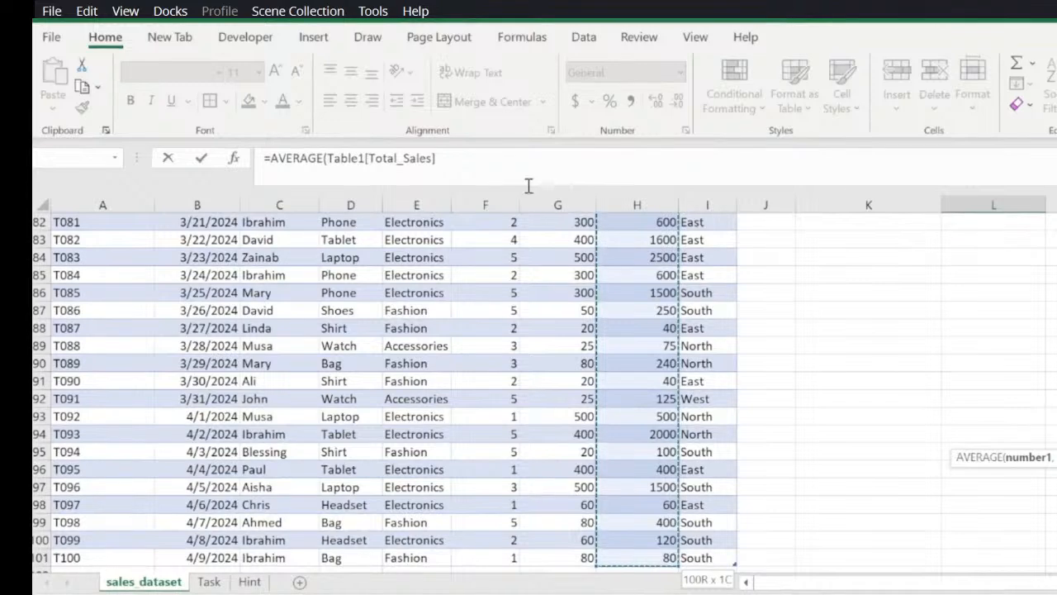
pyautogui.write(')')
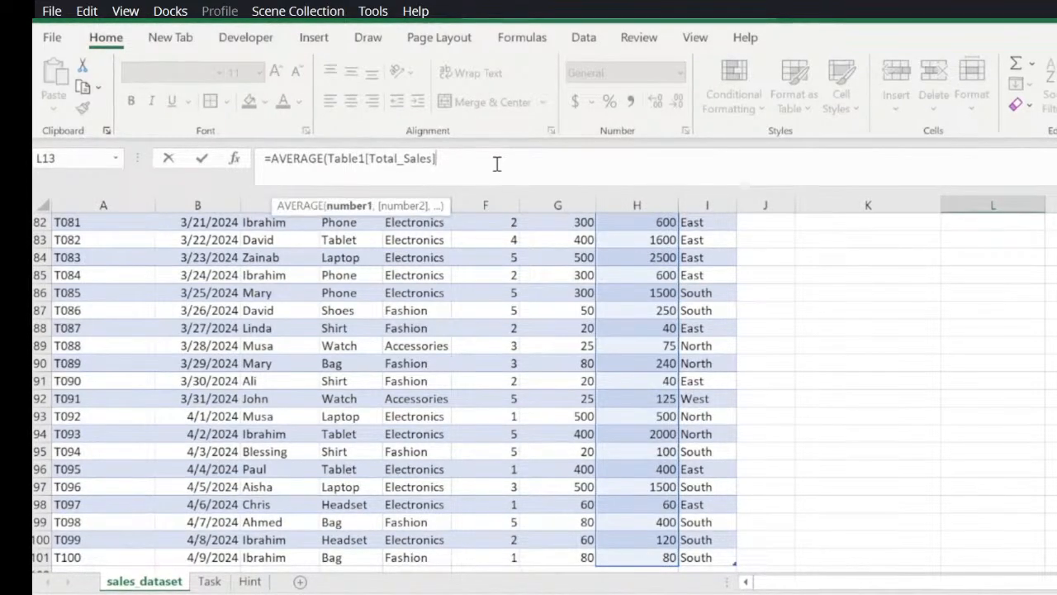
pyautogui.write(')')
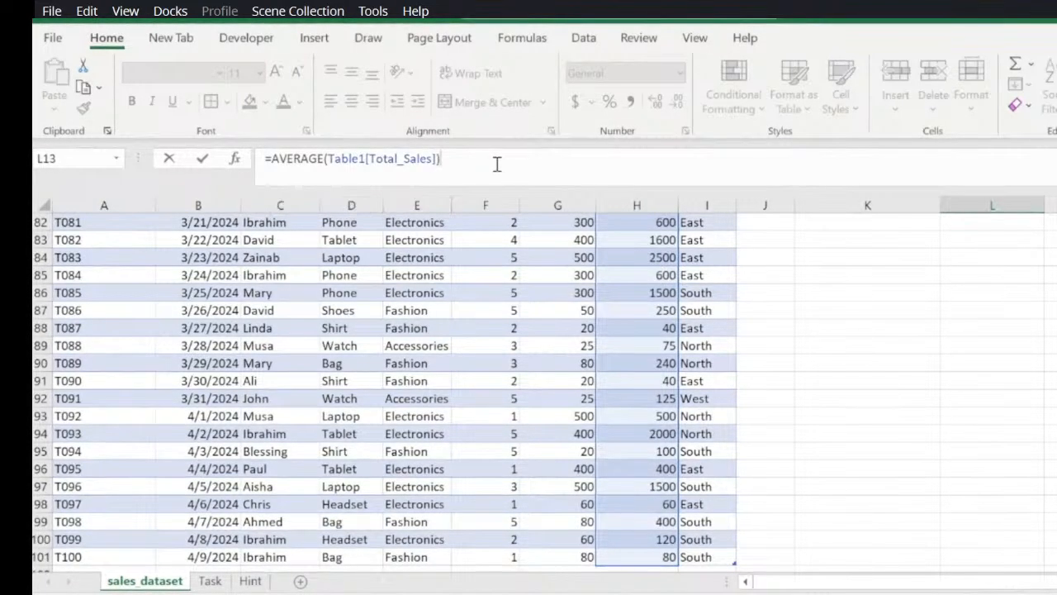
pyautogui.press('Return')
pyautogui.press('Up')
pyautogui.press('Up')
pyautogui.press('Up')
pyautogui.press('Up')
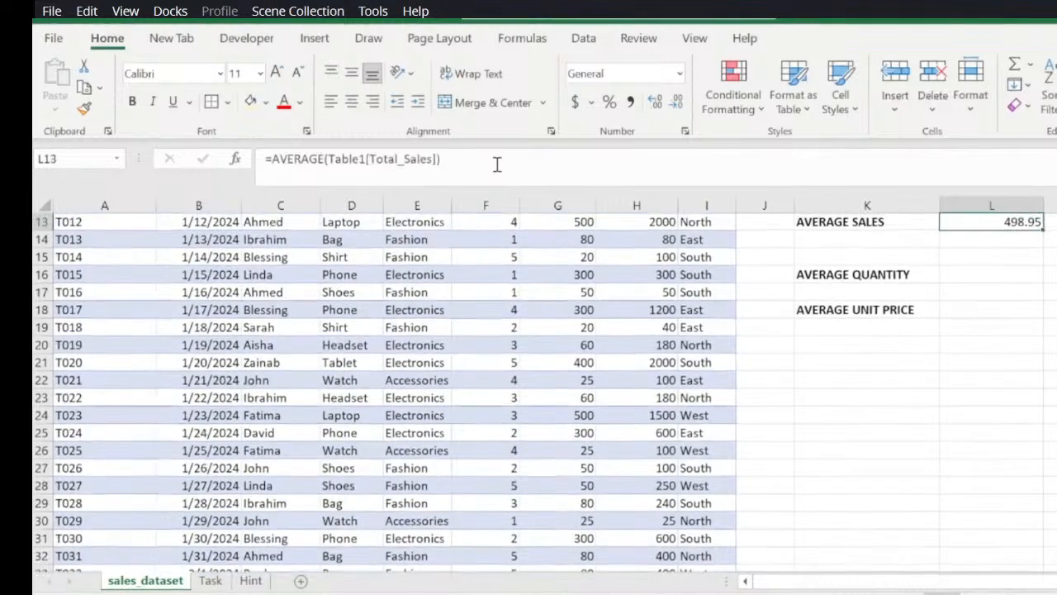
pyautogui.press('Down')
pyautogui.press('Down')
pyautogui.press('Down')
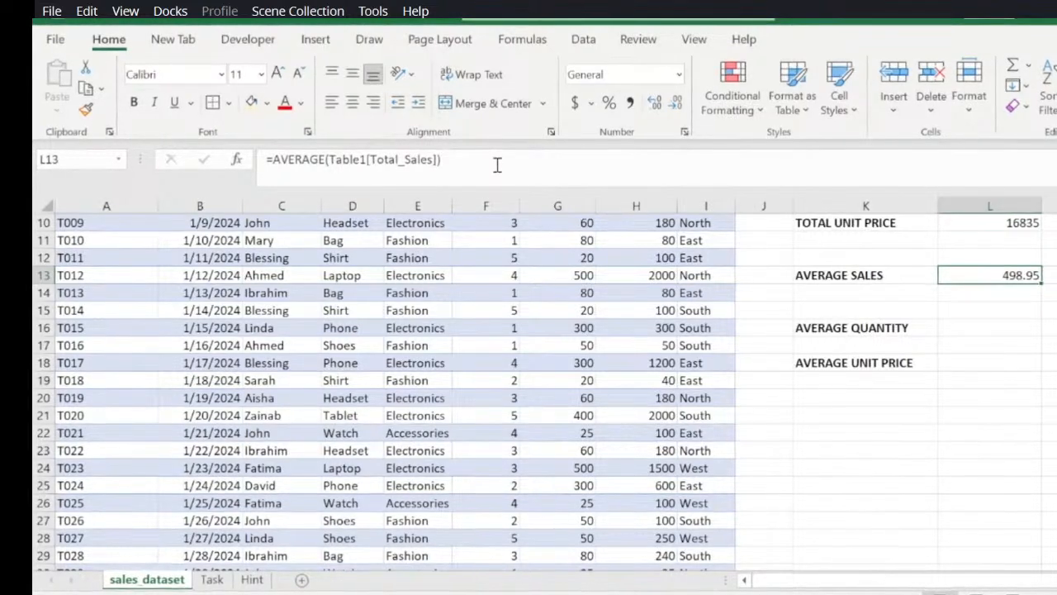
# Step: Examine the Total_Sales entries around transactions T010 to T015
pyautogui.press('Left')
pyautogui.press('Left')
pyautogui.press('Left')
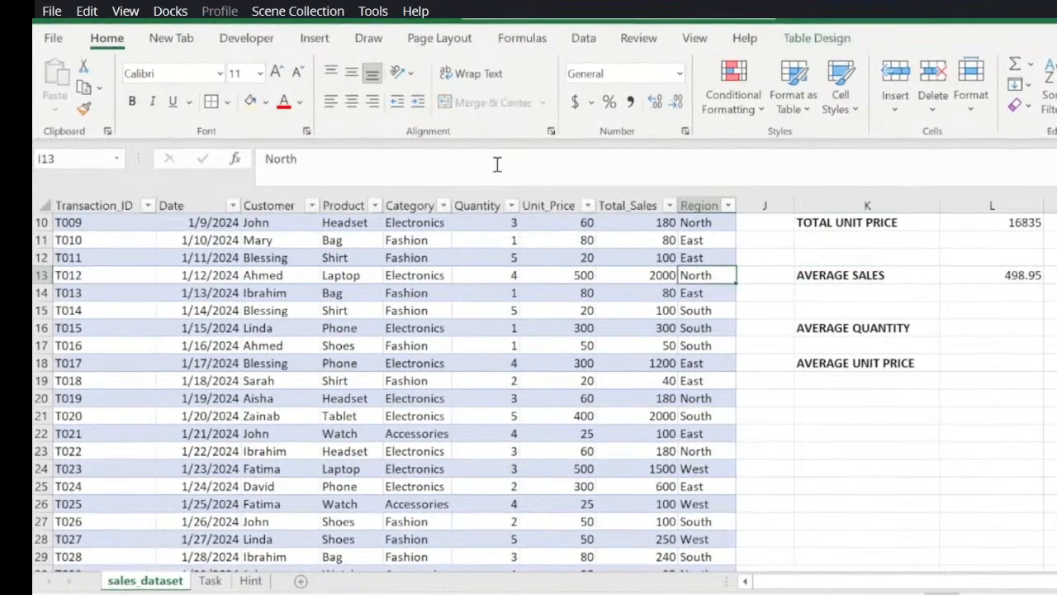
pyautogui.press('Up')
pyautogui.press('Up')
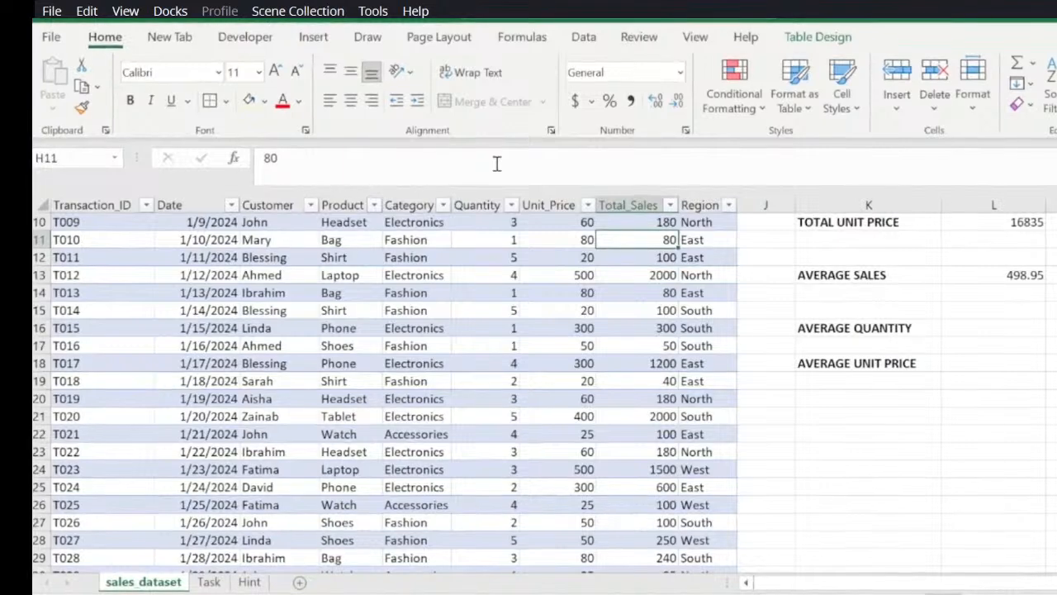
pyautogui.press('Down')
pyautogui.press('Down')
pyautogui.press('Down')
pyautogui.press('Down')
pyautogui.press('Down')
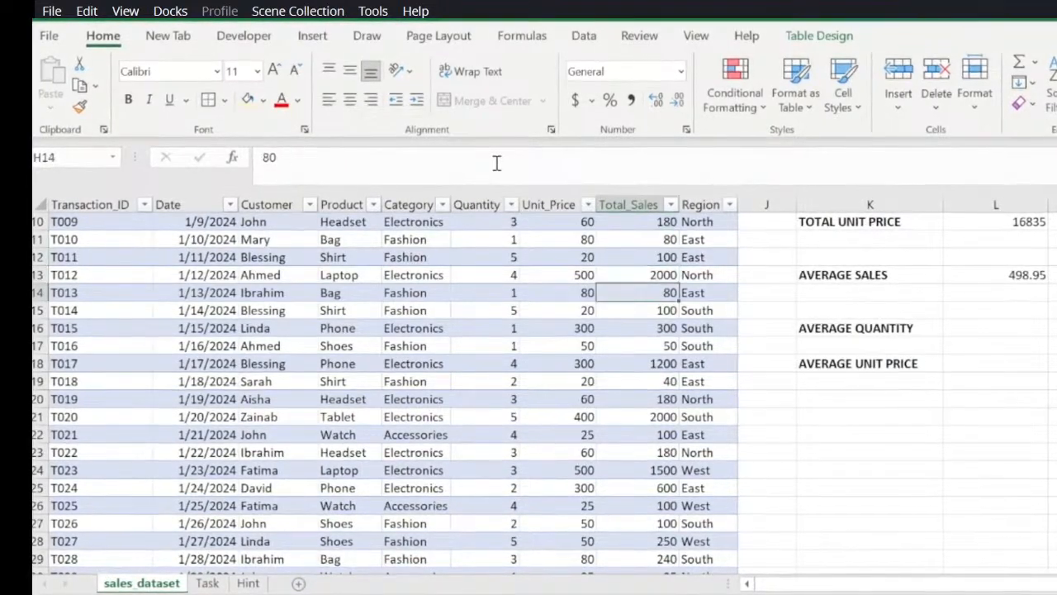
# Step: Calculate the average quantity in the cell beside AVERAGE QUANTITY with an AVERAGE of the table's Quantity column
pyautogui.press('Right')
pyautogui.press('Right')
pyautogui.press('Right')
pyautogui.press('Right')
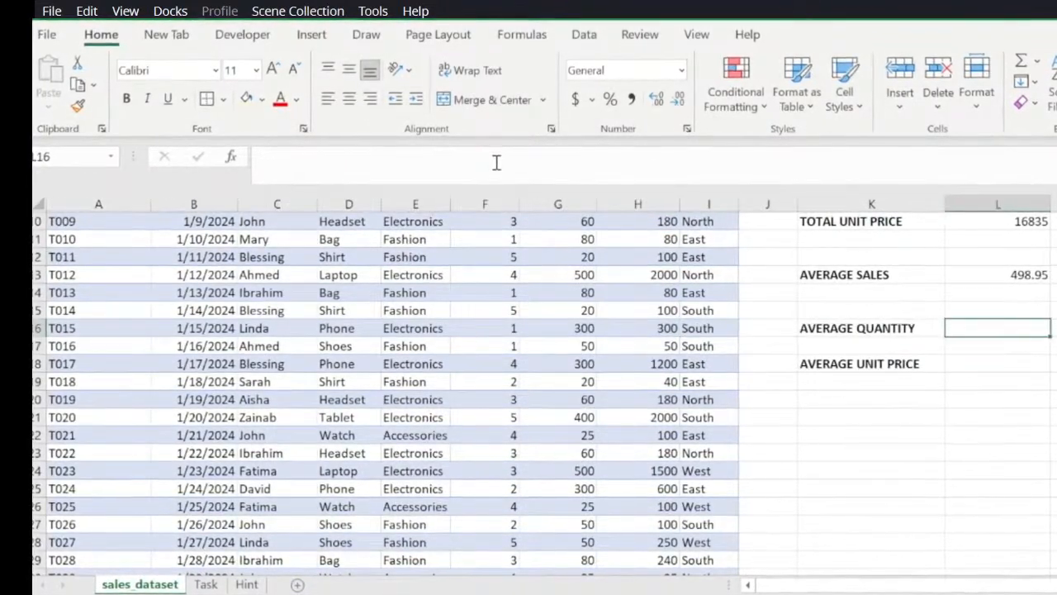
pyautogui.press('Left')
pyautogui.press('Right')
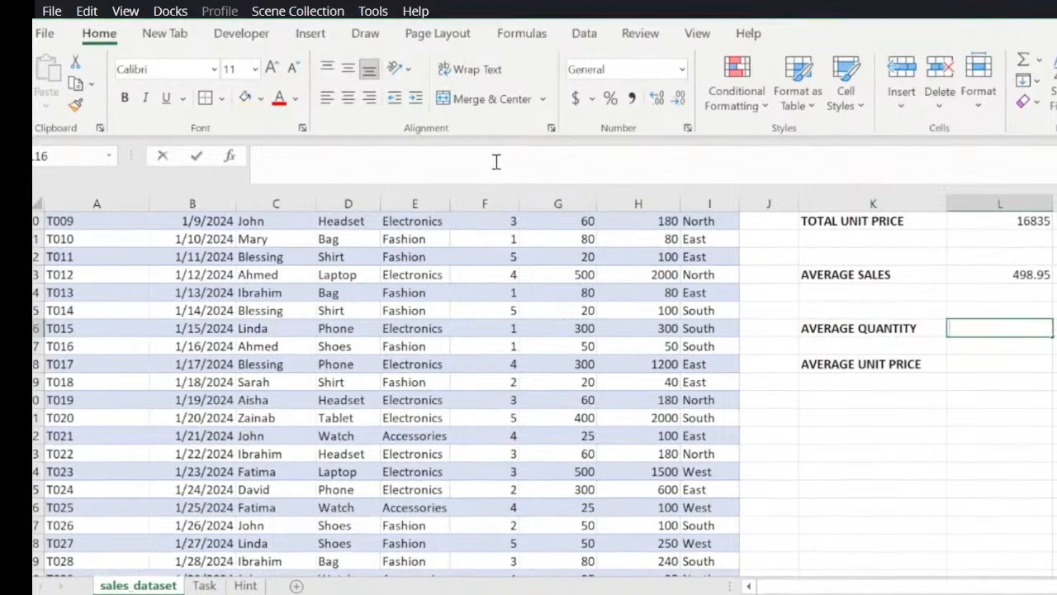
pyautogui.write('=ave')
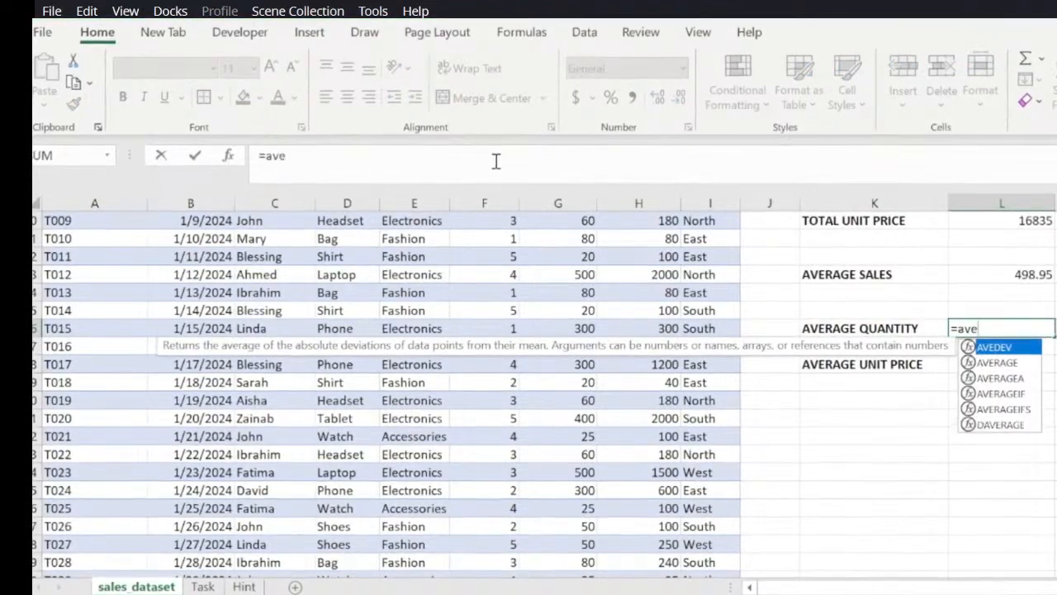
pyautogui.press('Down')
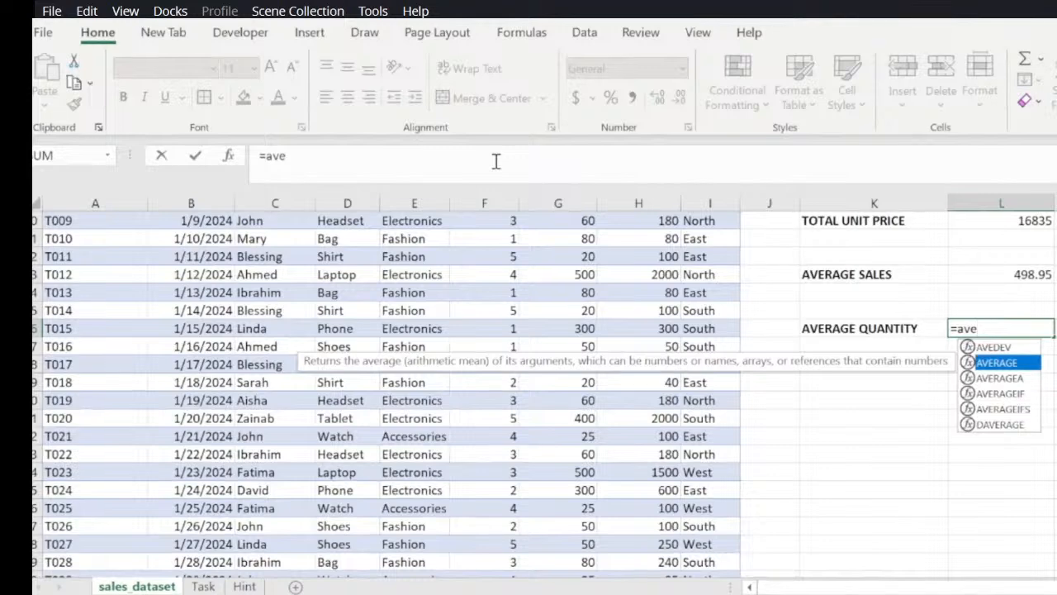
pyautogui.press('Tab')
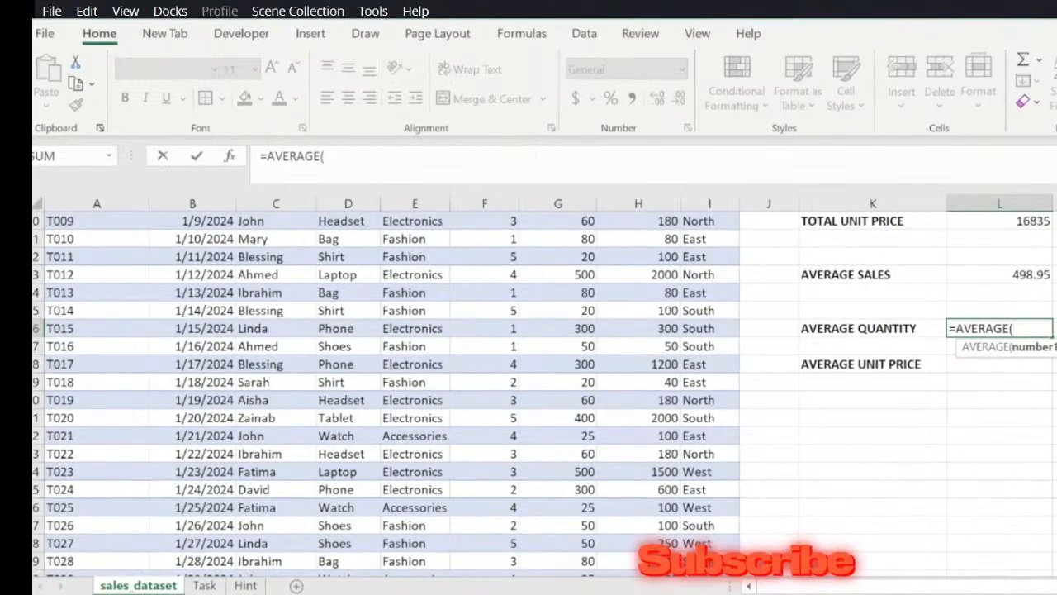
pyautogui.scroll(3, 529, 396)
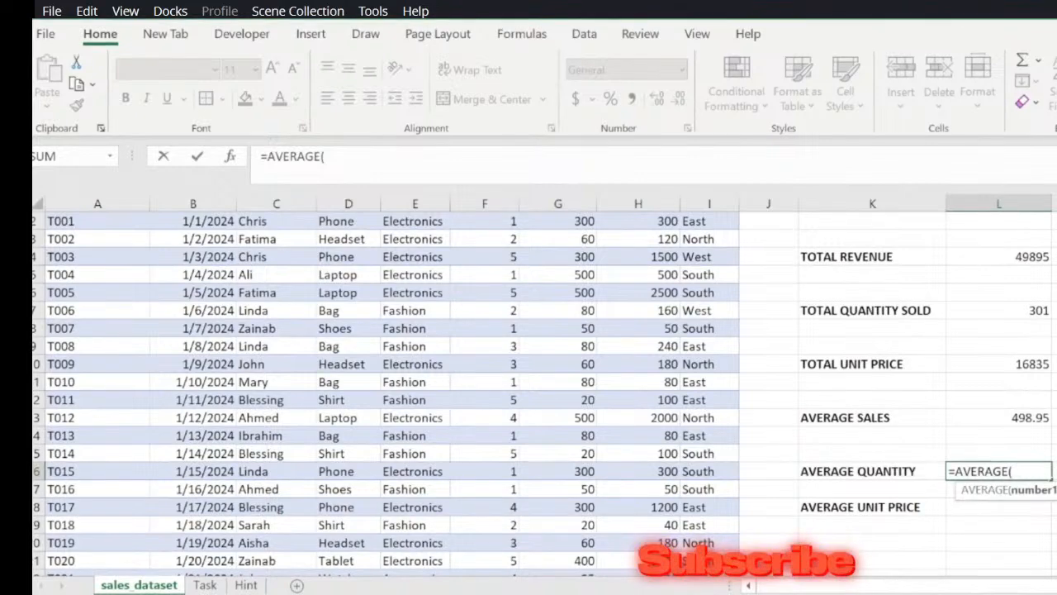
pyautogui.scroll(1, 529, 388)
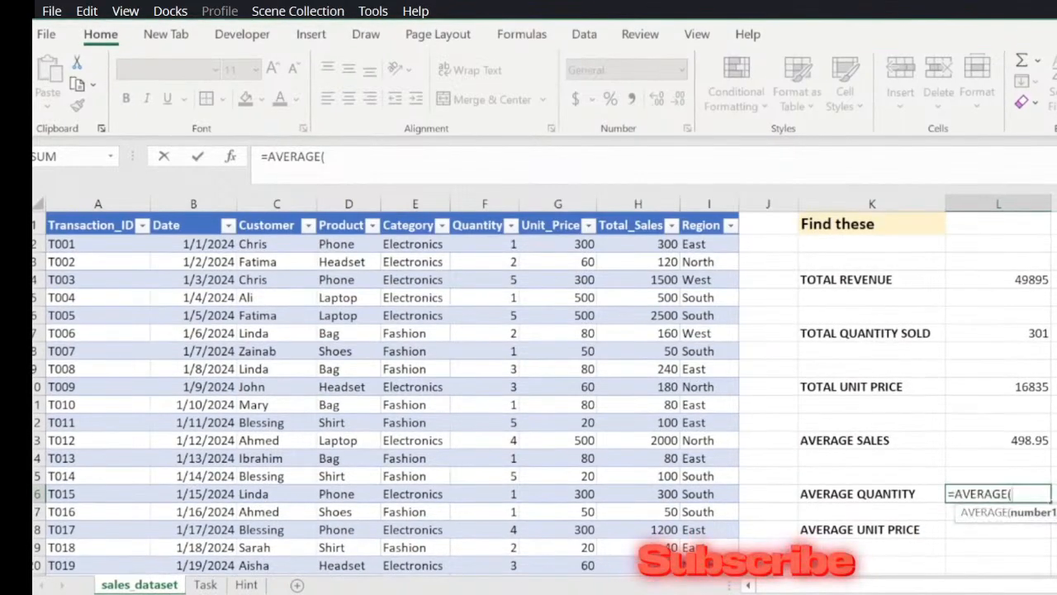
pyautogui.click(477, 242)
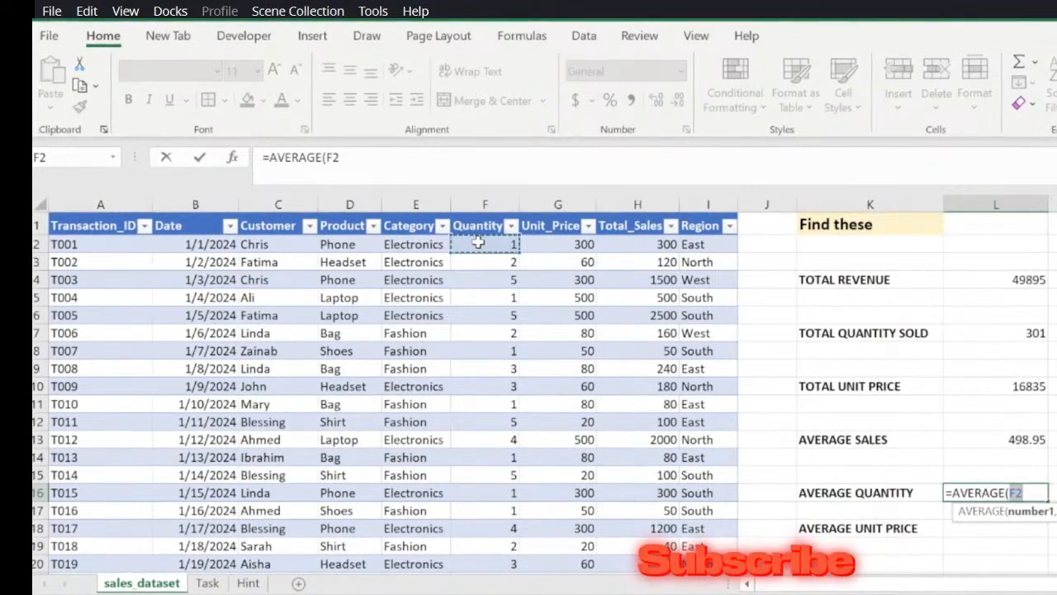
pyautogui.hotkey('ctrl', 'shift', 'Down')
pyautogui.write(')')
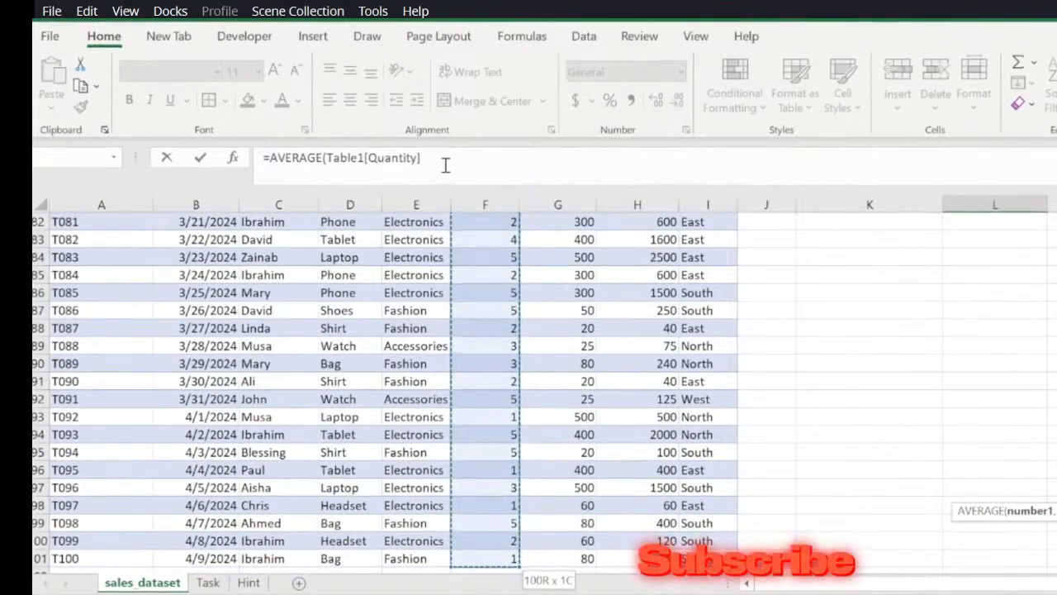
pyautogui.click(433, 157)
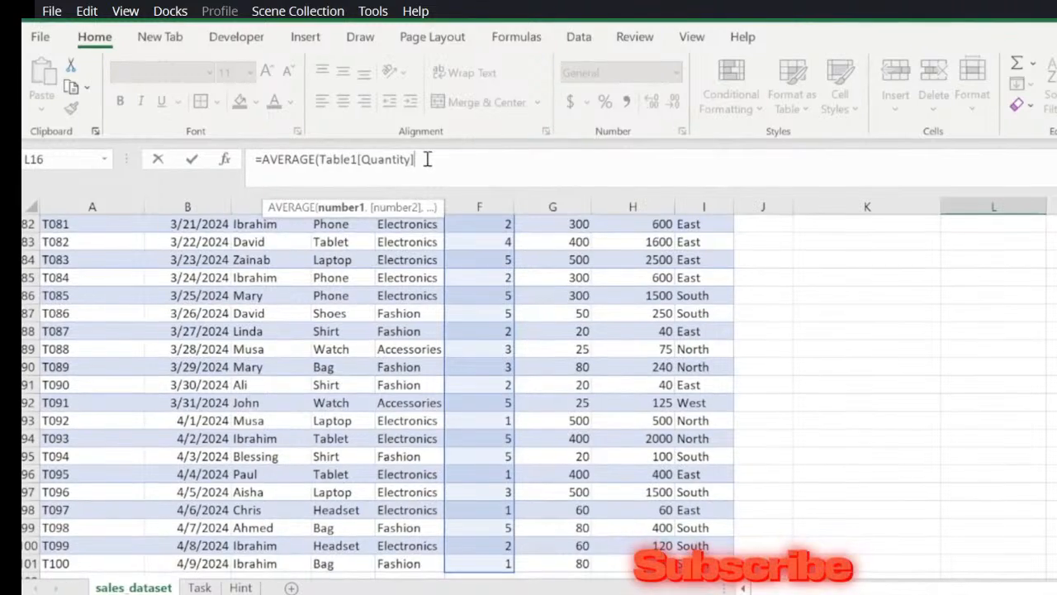
pyautogui.write(')')
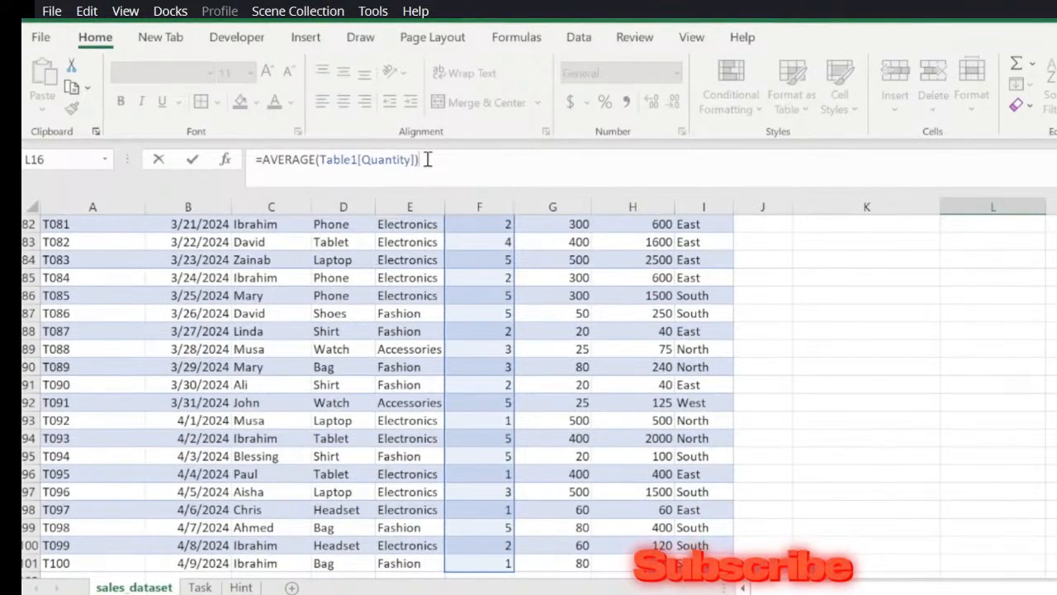
pyautogui.press('Return')
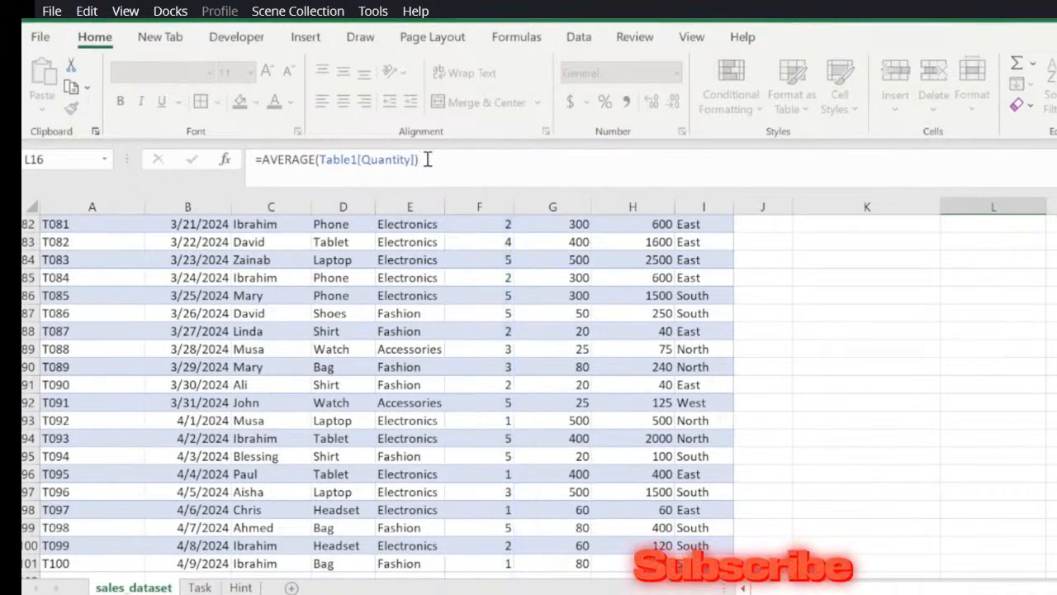
# Step: Review the result and formula in the cell beside AVERAGE QUANTITY
pyautogui.press('Up')
pyautogui.press('Up')
pyautogui.press('Up')
pyautogui.press('Up')
pyautogui.press('Up')
pyautogui.press('Down')
pyautogui.press('Down')
pyautogui.press('Down')
pyautogui.press('Down')
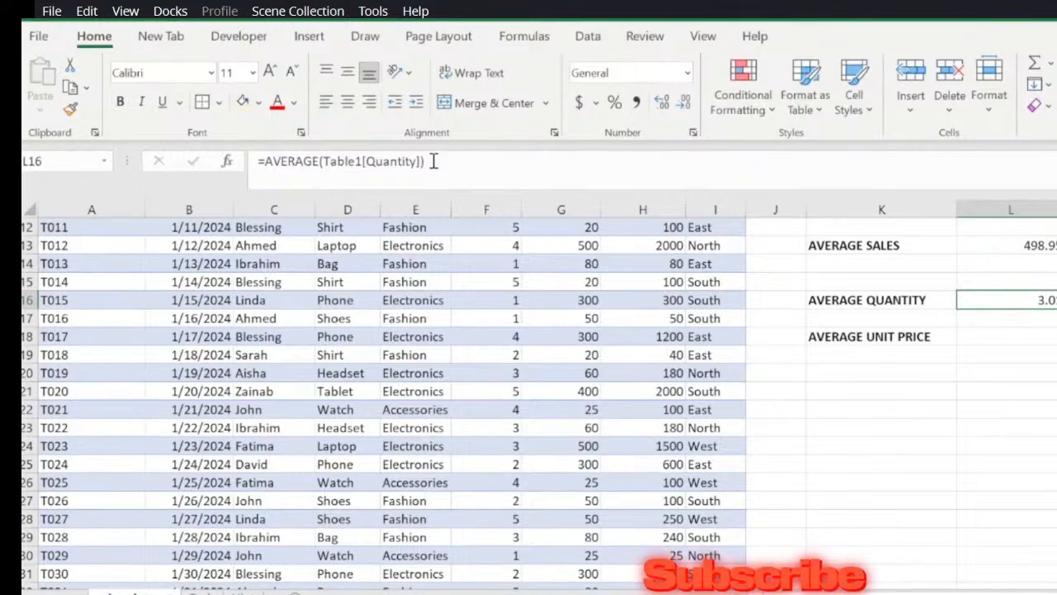
pyautogui.press('Left')
pyautogui.press('Left')
pyautogui.press('Left')
pyautogui.press('Right')
pyautogui.press('Right')
pyautogui.press('Right')
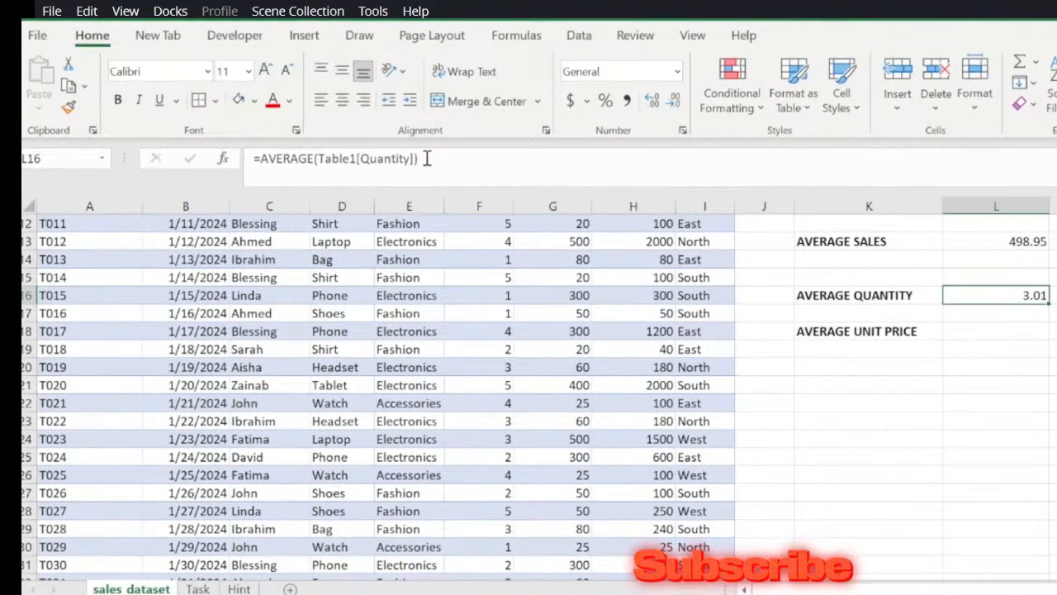
# Step: Look through the Quantity column from the first transactions down to about T012
pyautogui.press('Left')
pyautogui.press('Left')
pyautogui.press('Left')
pyautogui.press('Left')
pyautogui.press('Left')
pyautogui.press('Left')
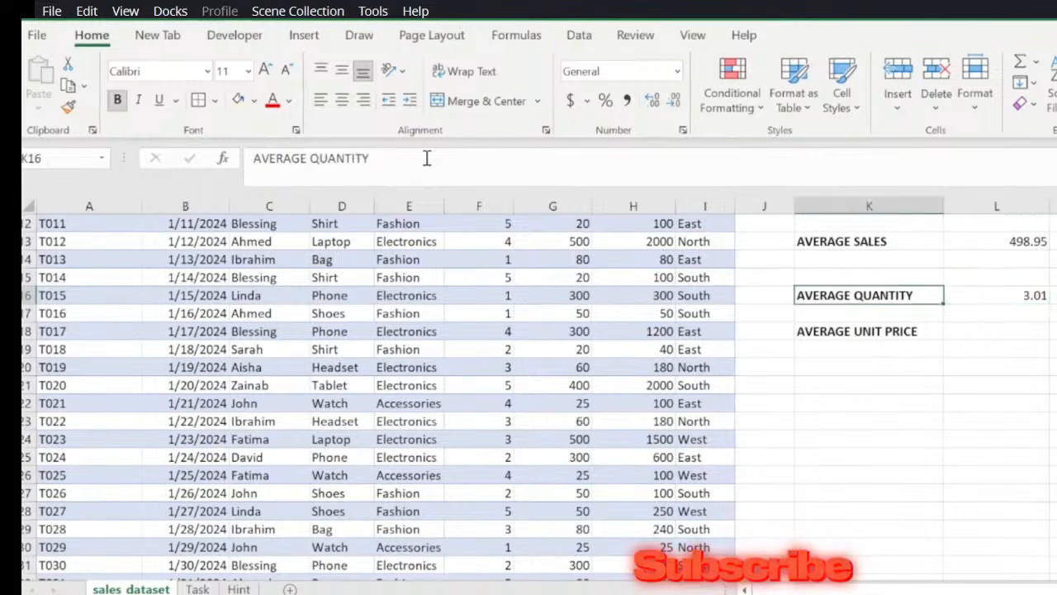
pyautogui.press('Up')
pyautogui.press('Up')
pyautogui.press('Up')
pyautogui.press('Up')
pyautogui.press('Up')
pyautogui.press('Up')
pyautogui.press('Up')
pyautogui.press('Up')
pyautogui.press('Up')
pyautogui.press('Up')
pyautogui.press('Up')
pyautogui.press('Up')
pyautogui.press('Up')
pyautogui.press('Up')
pyautogui.press('Up')
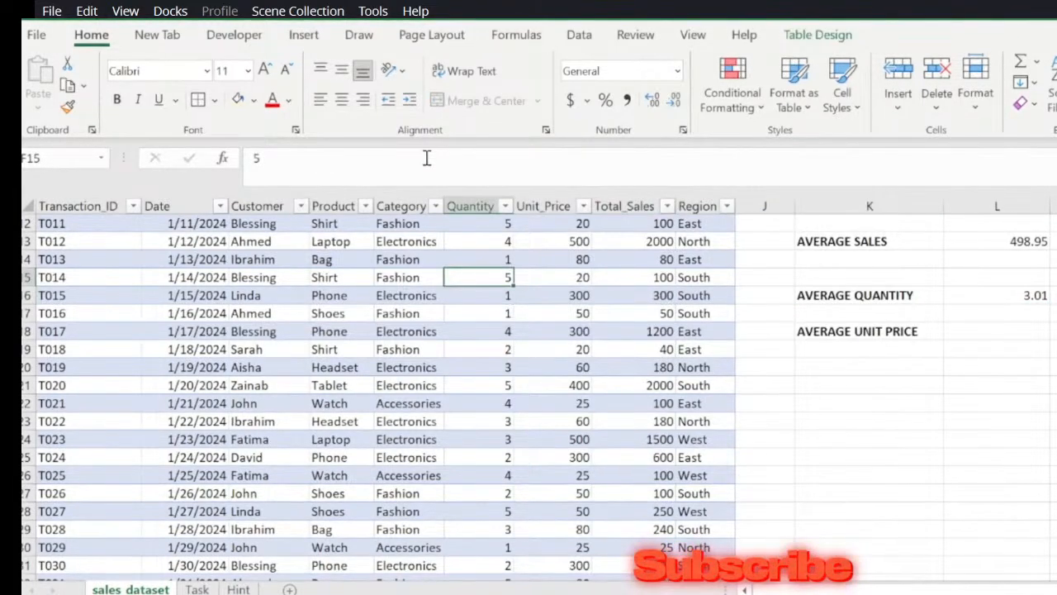
pyautogui.press('Down')
pyautogui.press('Down')
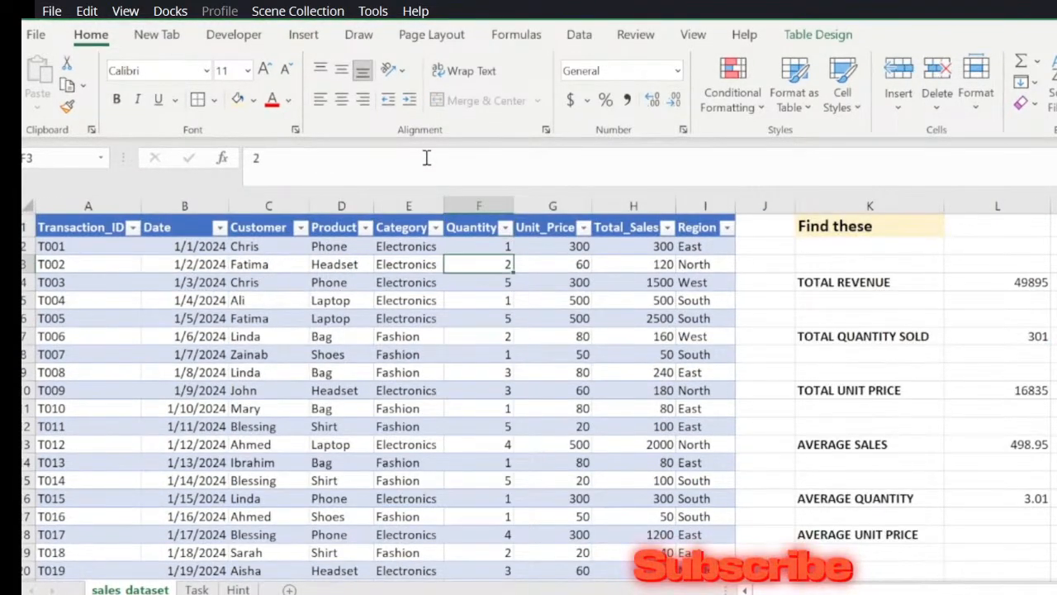
pyautogui.press('Down')
pyautogui.press('Down')
pyautogui.press('Down')
pyautogui.press('Down')
pyautogui.press('Down')
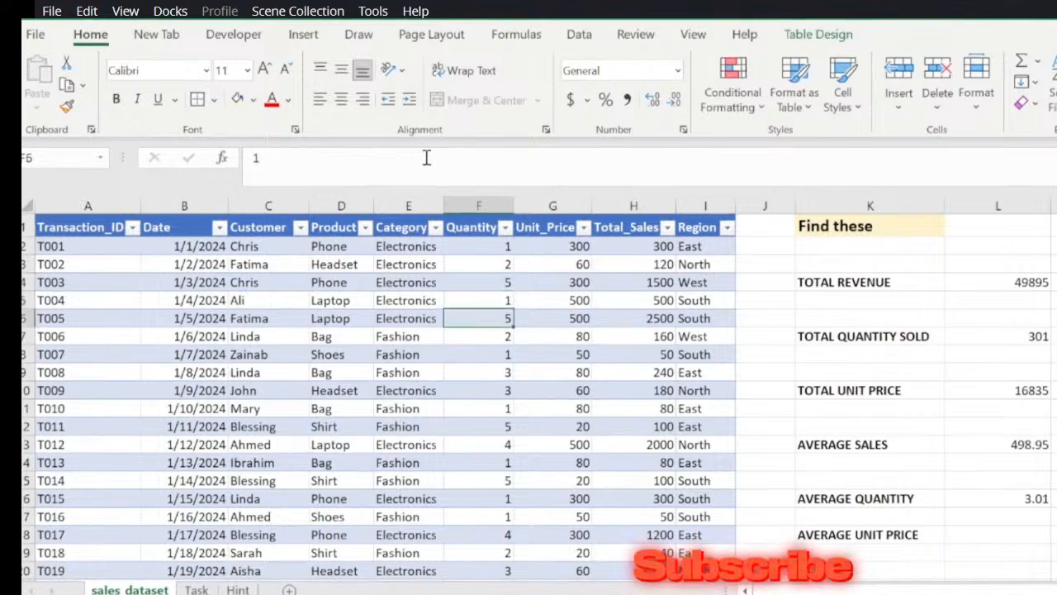
pyautogui.press('Down')
pyautogui.press('Down')
pyautogui.press('Down')
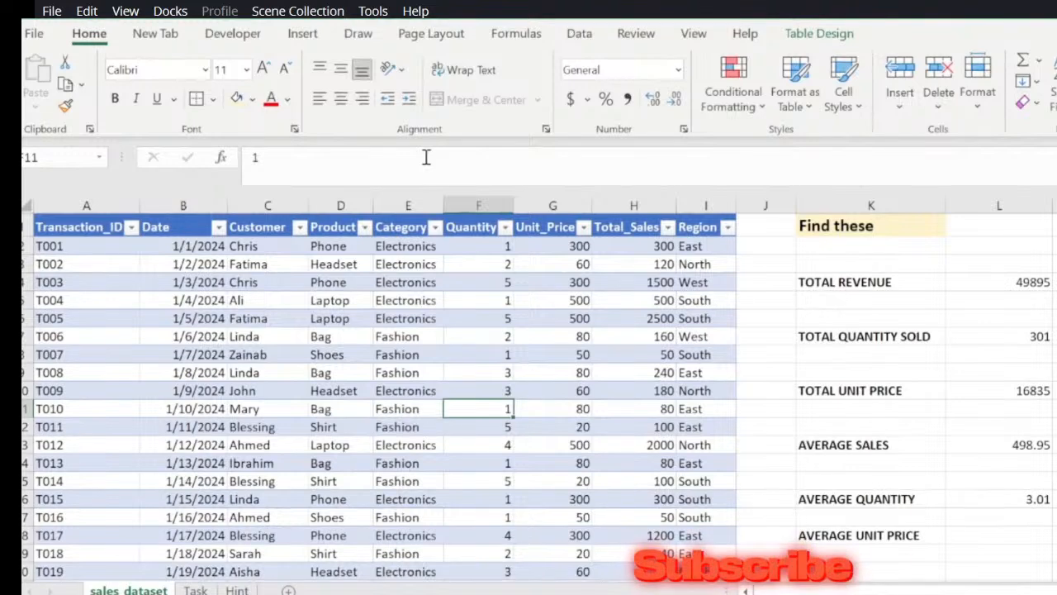
pyautogui.press('Down')
pyautogui.press('Down')
# Step: Calculate the average unit price in the cell beside AVERAGE UNIT PRICE with an AVERAGE of the table's Unit_Price column
pyautogui.press('Right')
pyautogui.press('Right')
pyautogui.press('Right')
pyautogui.press('Down')
pyautogui.press('Down')
pyautogui.press('Right')
pyautogui.press('Right')
pyautogui.press('Right')
pyautogui.press('Down')
pyautogui.press('Down')
pyautogui.press('Down')
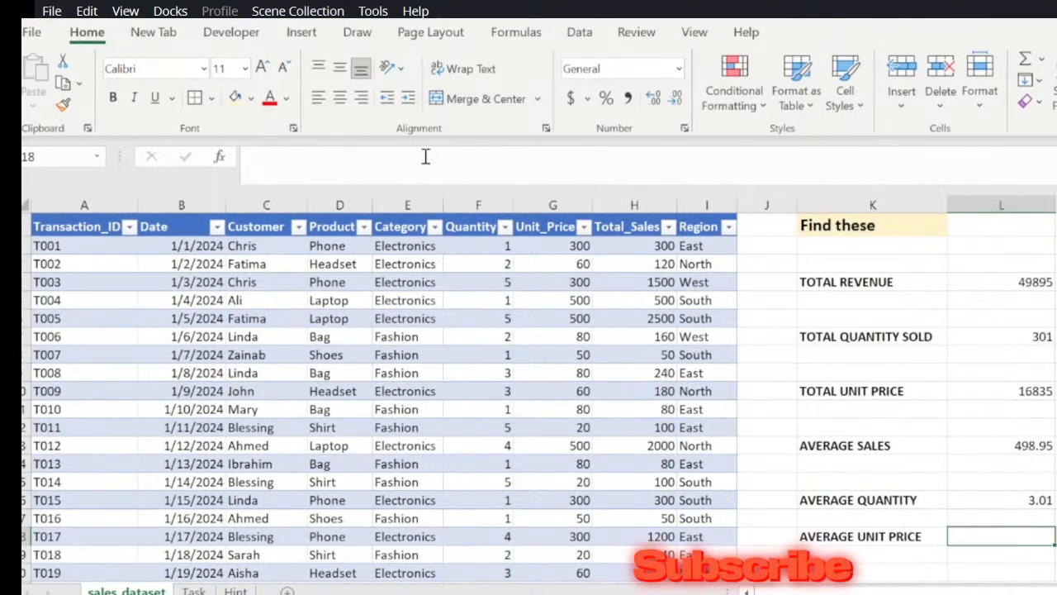
pyautogui.write('=ave')
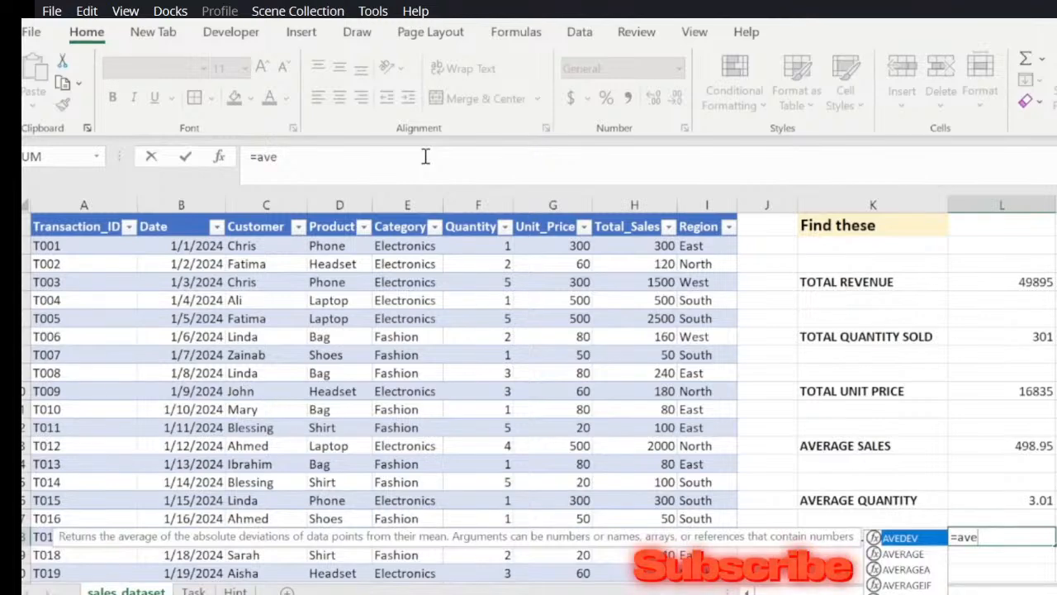
pyautogui.press('Down')
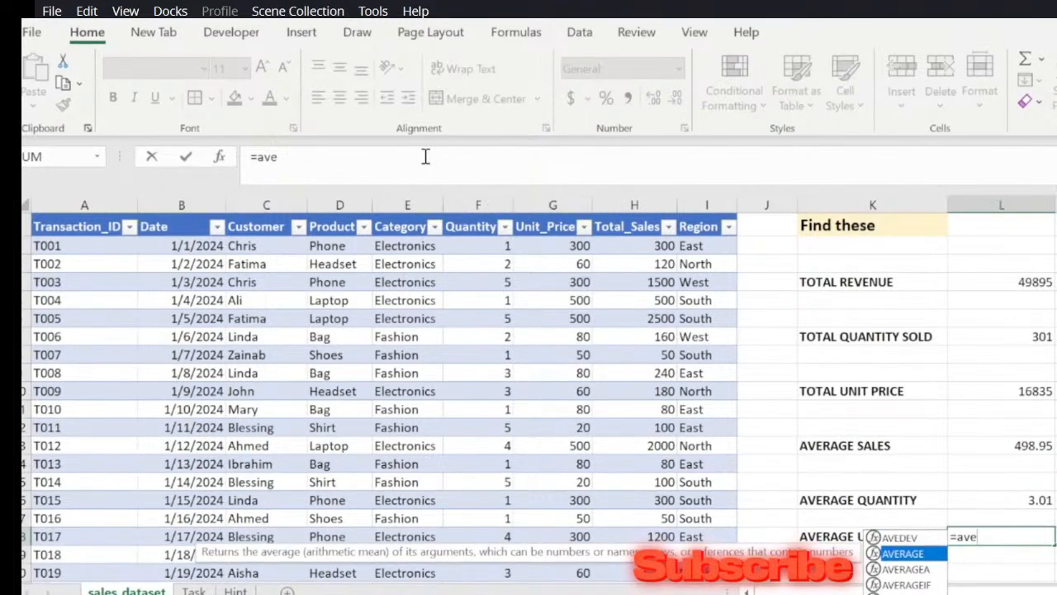
pyautogui.press('Tab')
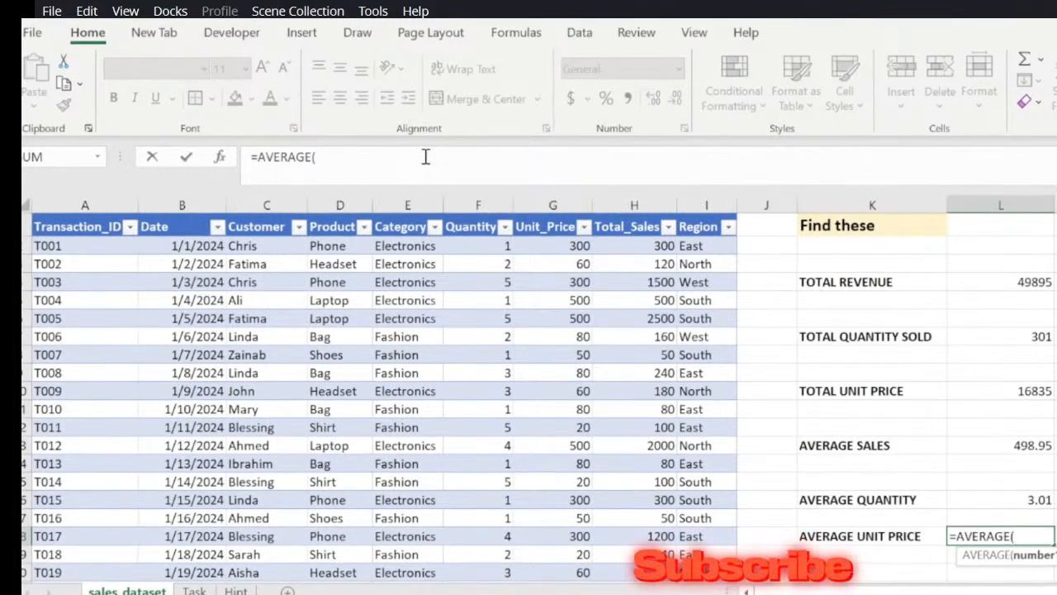
pyautogui.click(555, 246)
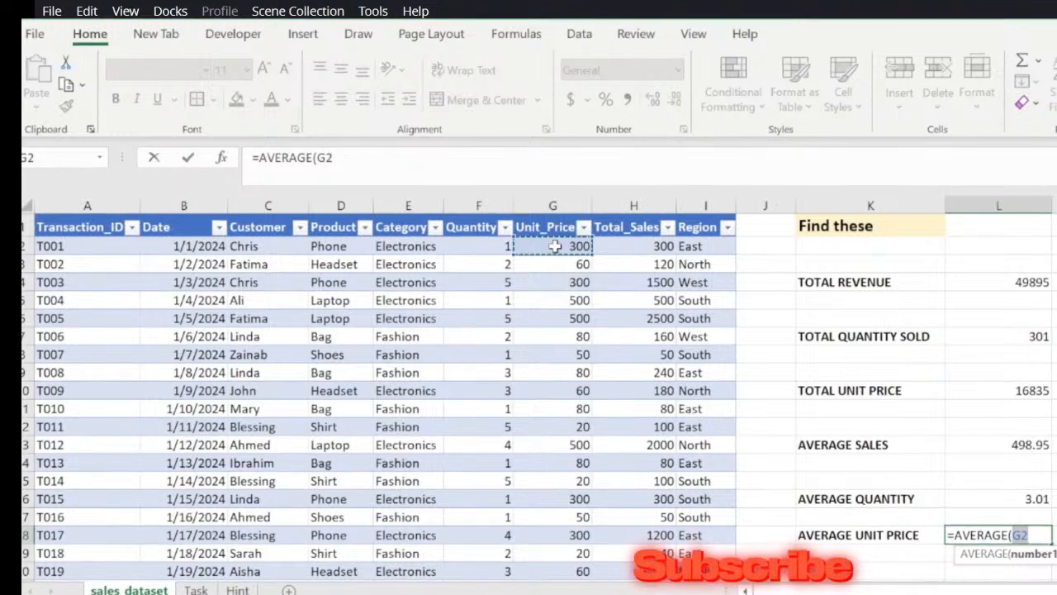
pyautogui.hotkey('ctrl', 'shift', 'Down')
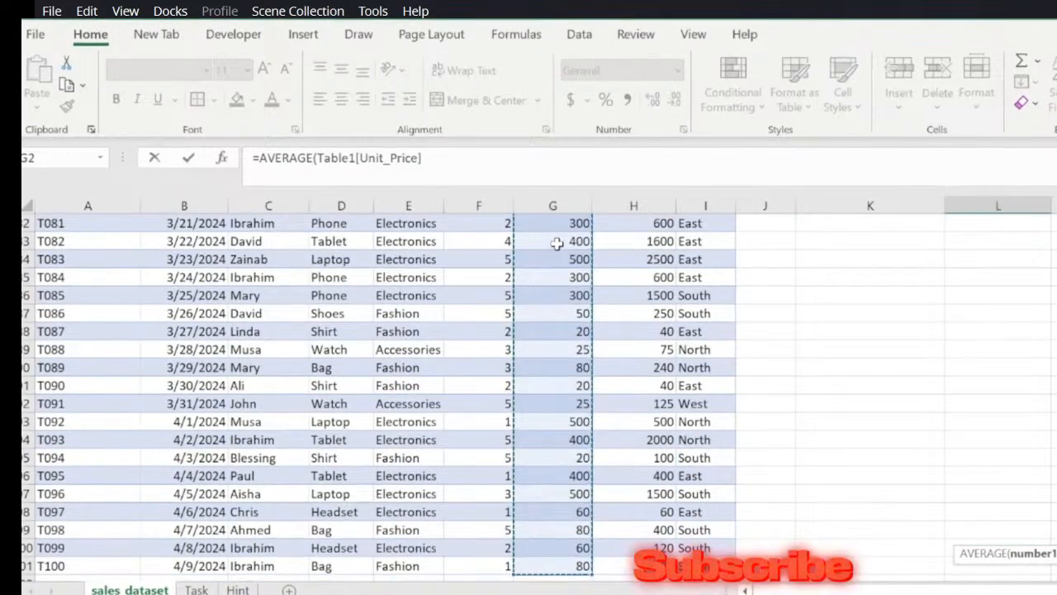
pyautogui.click(444, 162)
pyautogui.write(')')
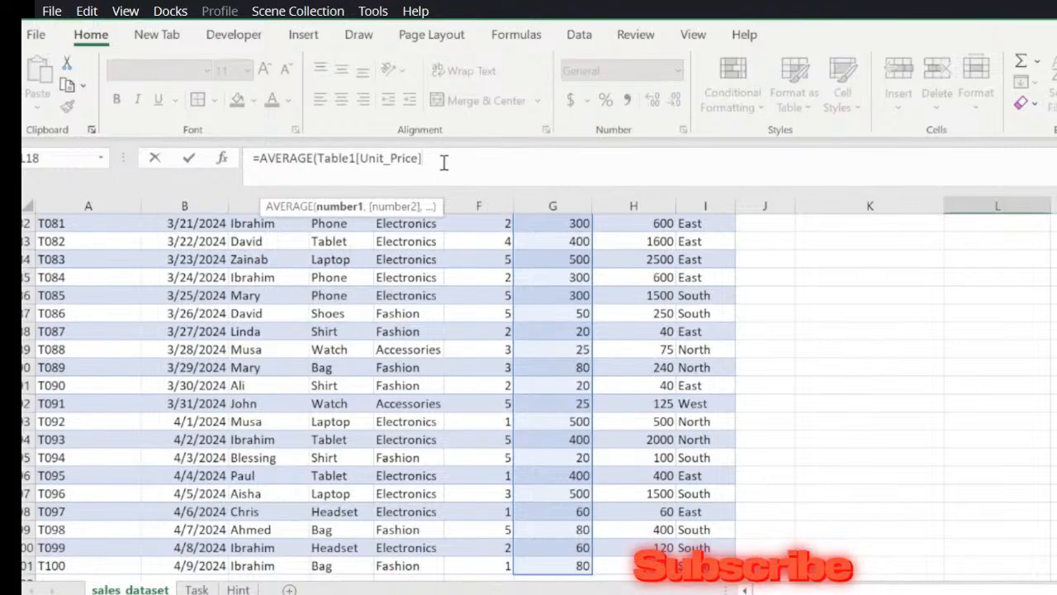
pyautogui.write(')')
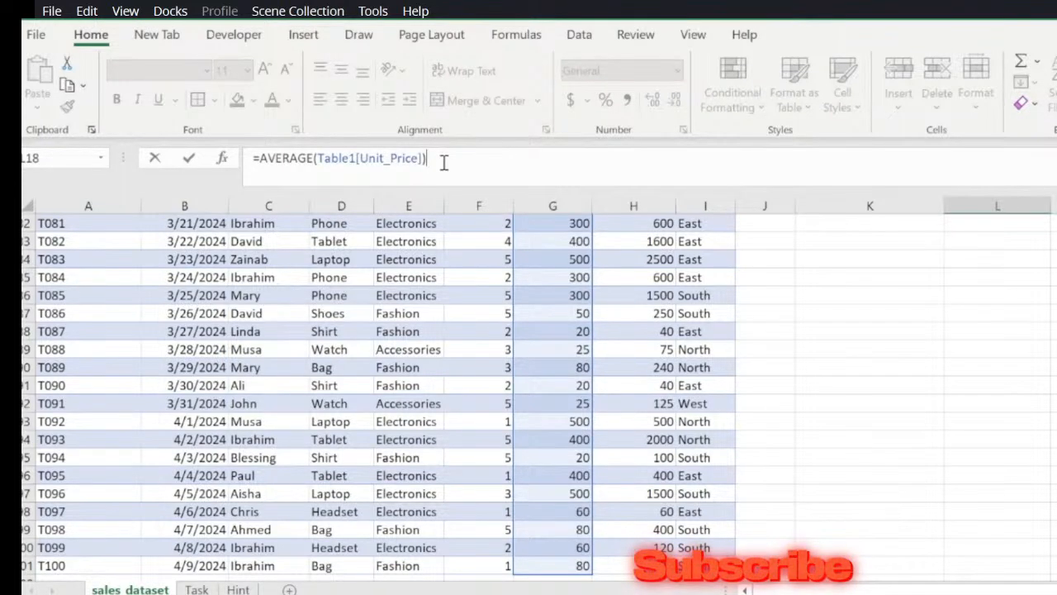
pyautogui.press('Return')
# Step: Review the result and formula in the cell beside AVERAGE UNIT PRICE
pyautogui.press('Up')
pyautogui.press('Up')
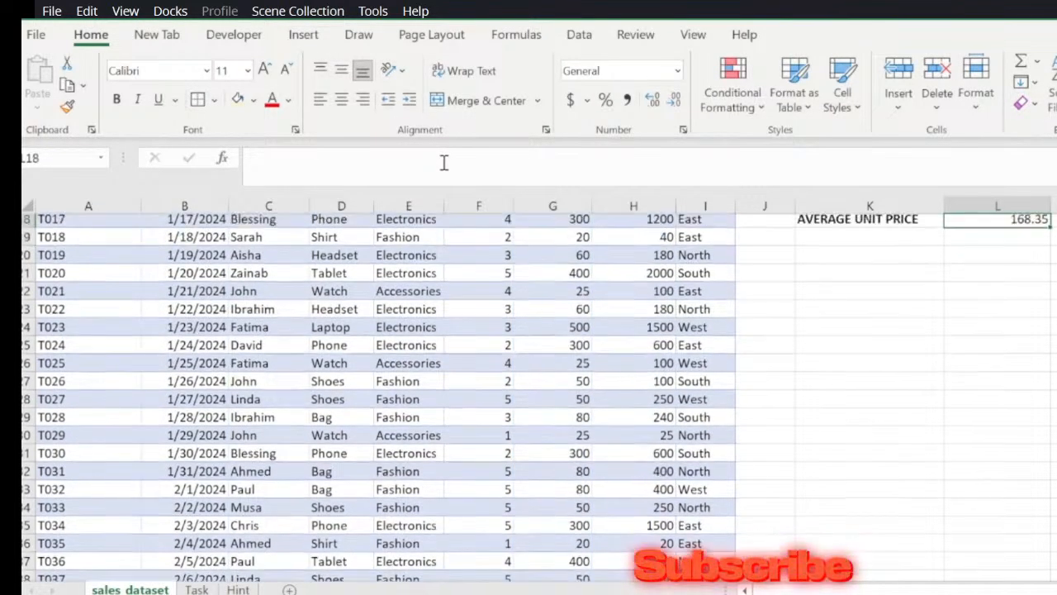
pyautogui.press('Up')
pyautogui.press('Up')
pyautogui.press('Up')
pyautogui.press('Right')
pyautogui.press('Down')
pyautogui.press('Down')
pyautogui.press('Down')
pyautogui.press('Left')
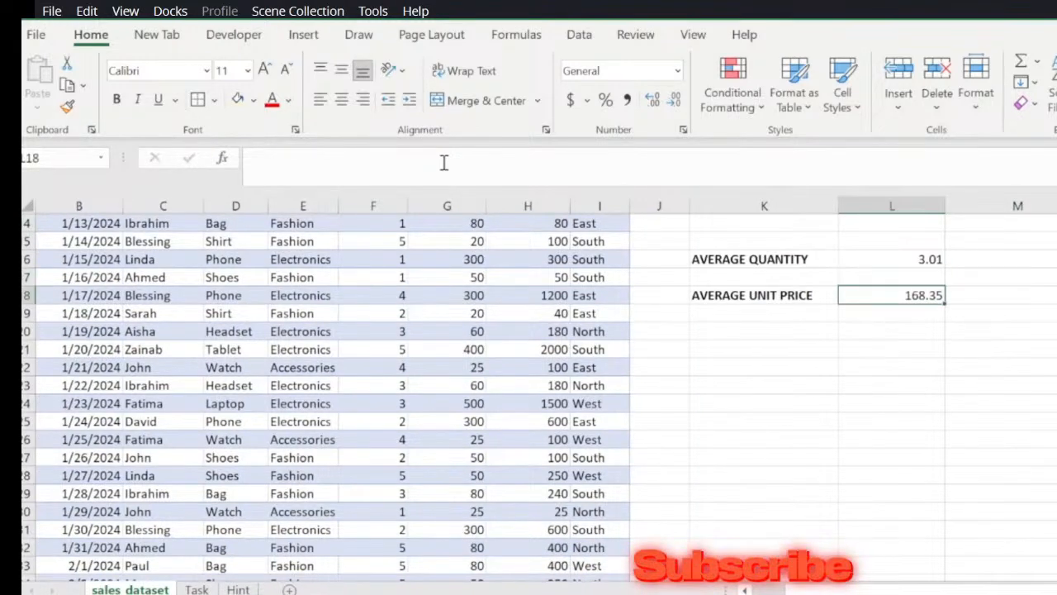
pyautogui.press('Down')
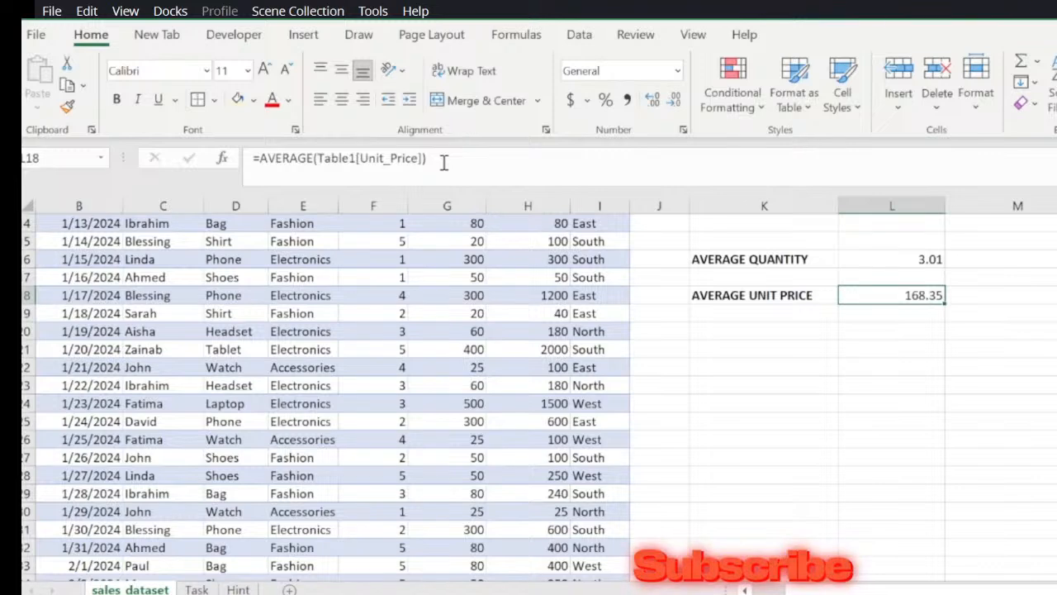
# Step: Check the extent of the Total_Sales column from its header to the last transaction, T100
pyautogui.press('Left')
pyautogui.press('Left')
pyautogui.press('Left')
pyautogui.press('Left')
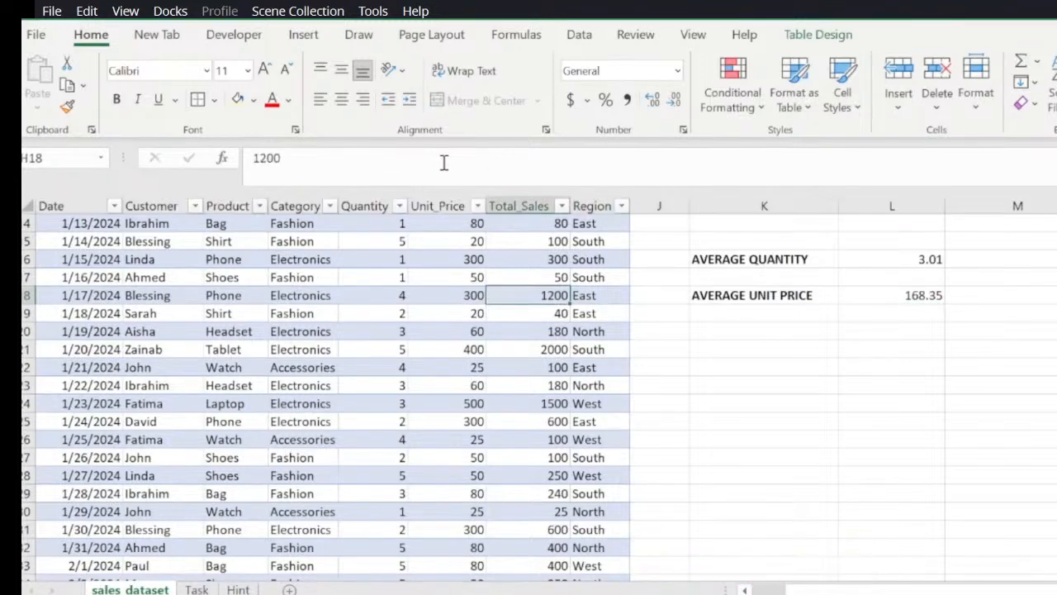
pyautogui.hotkey('ctrl', 'Up')
pyautogui.hotkey('ctrl', 'Down')
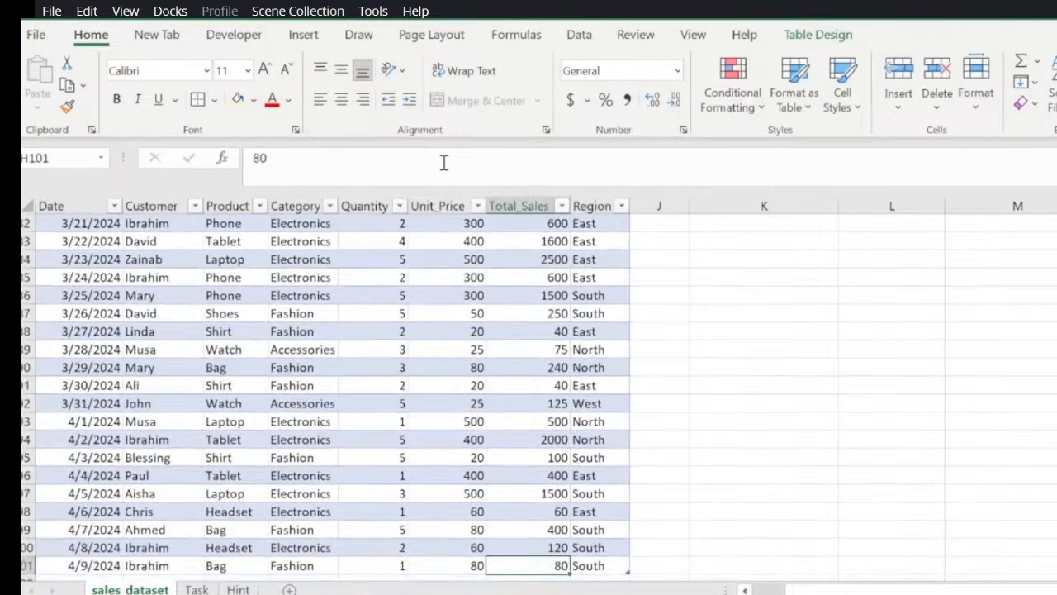
# Step: Read the COMMON MISTAKES list on the Hint sheet and compare it with the data and results on the sales_dataset sheet
pyautogui.hotkey('ctrl', 'Up')
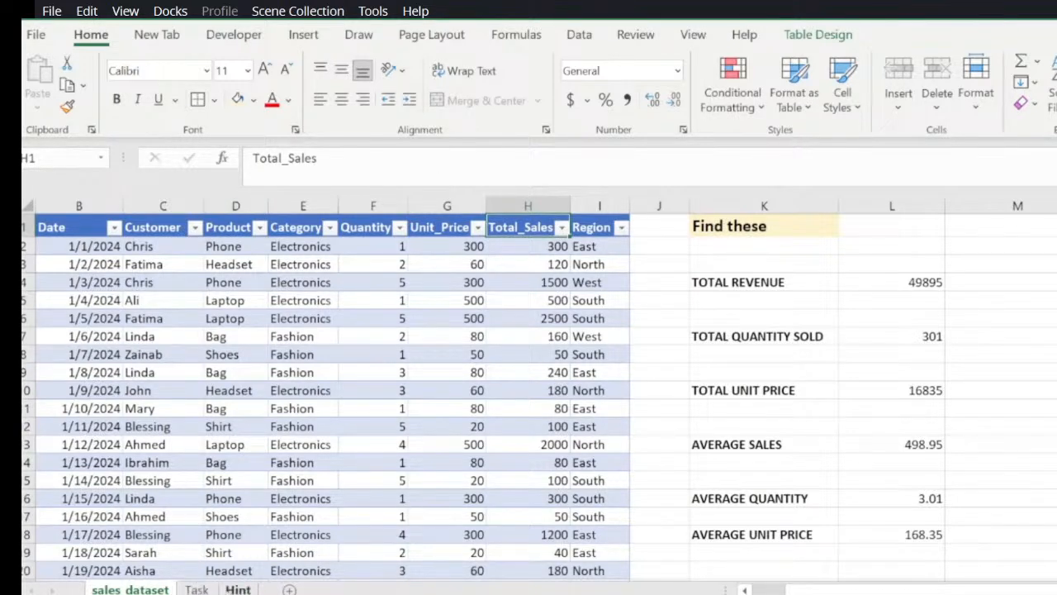
pyautogui.click(238, 589)
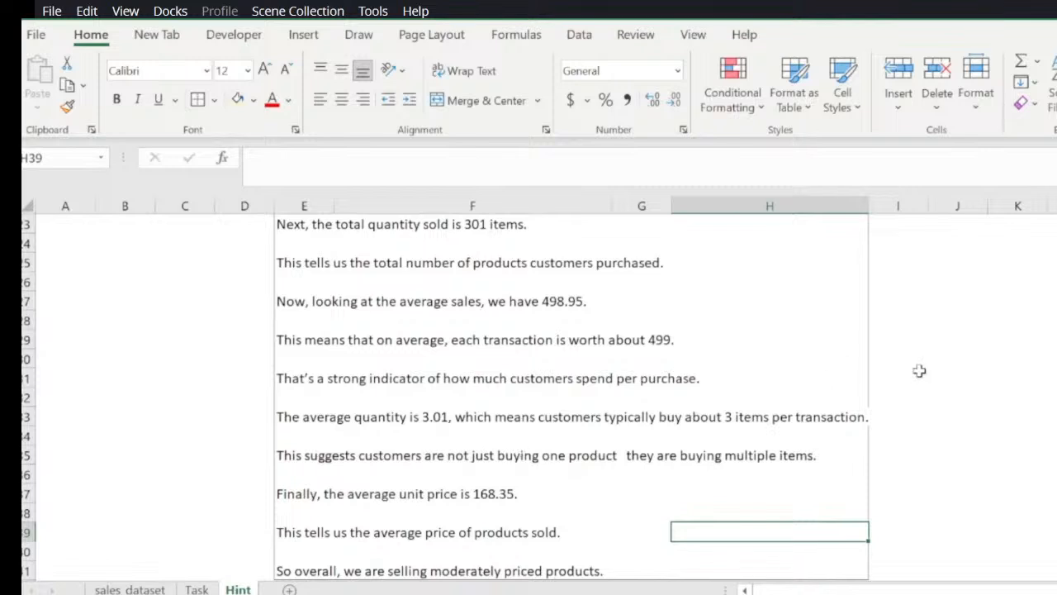
pyautogui.scroll(7, 768, 275)
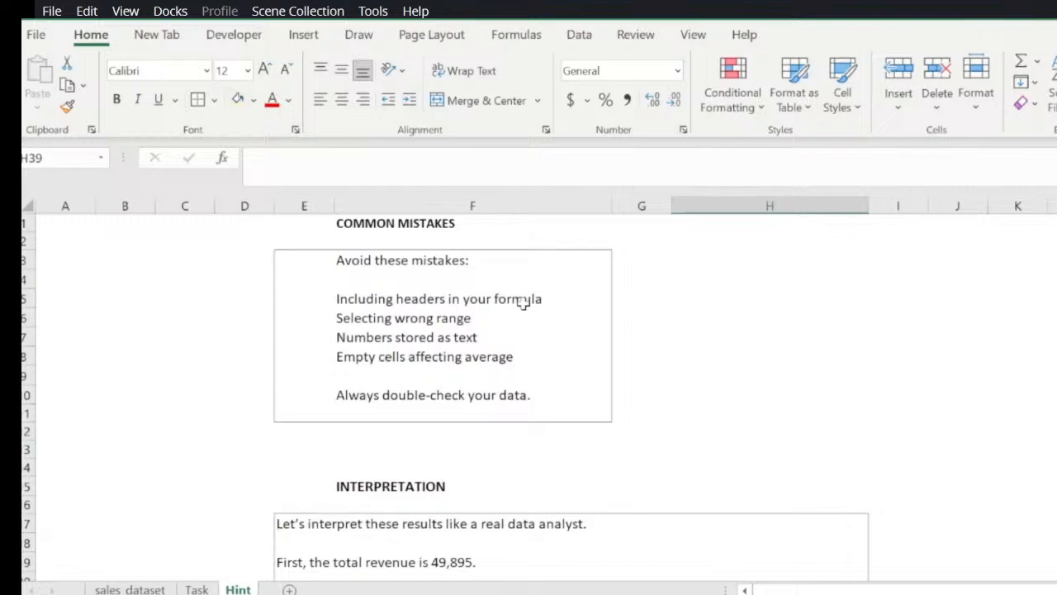
pyautogui.click(130, 589)
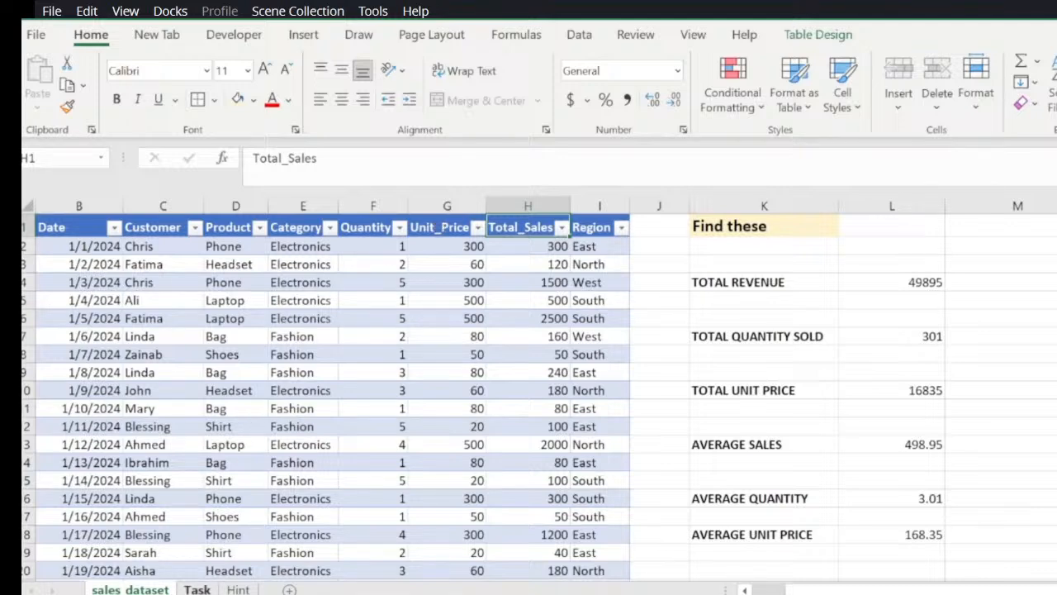
pyautogui.click(238, 589)
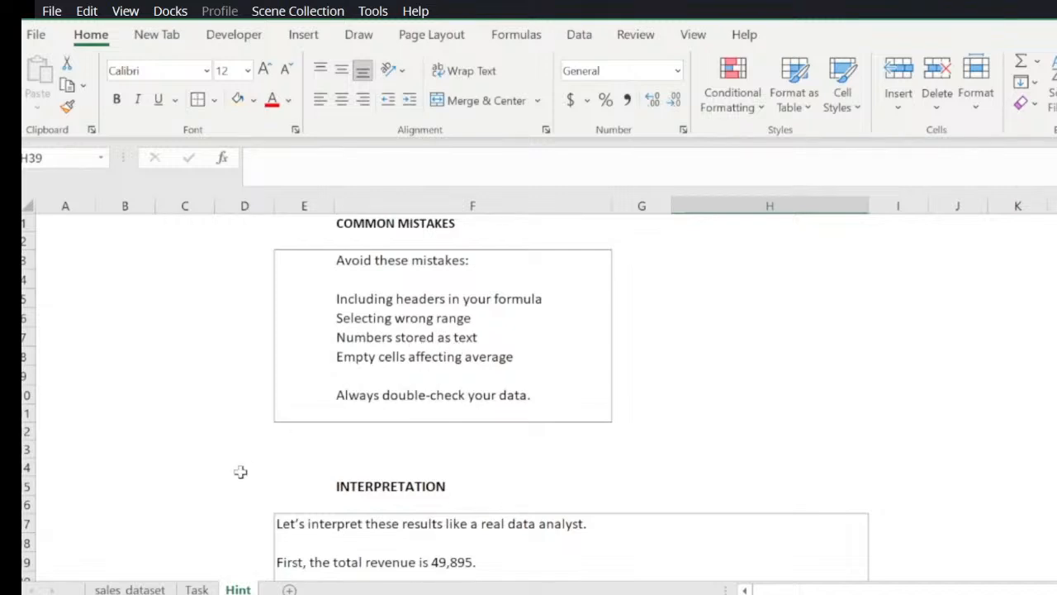
pyautogui.click(130, 589)
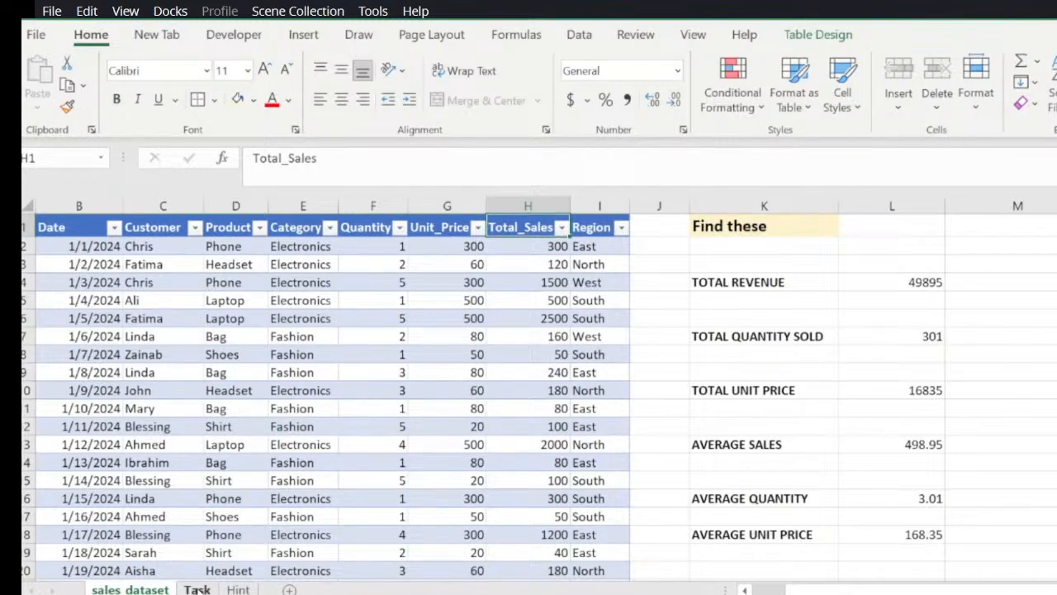
pyautogui.click(238, 590)
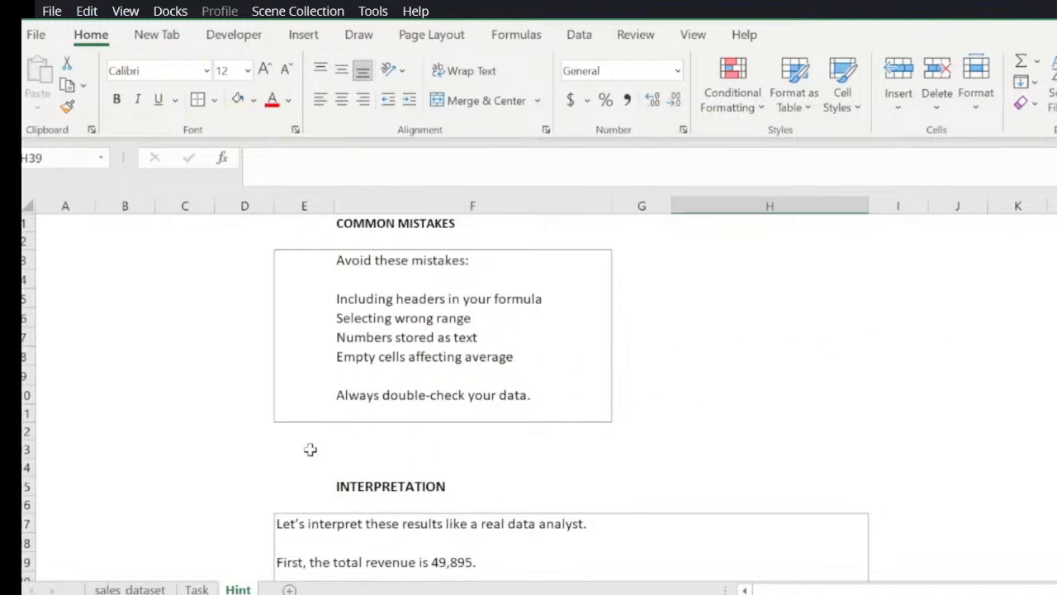
# Step: Check the extent of the Unit_Price column on the sales_dataset sheet, from the last transaction up to its header
pyautogui.click(145, 588)
pyautogui.click(431, 428)
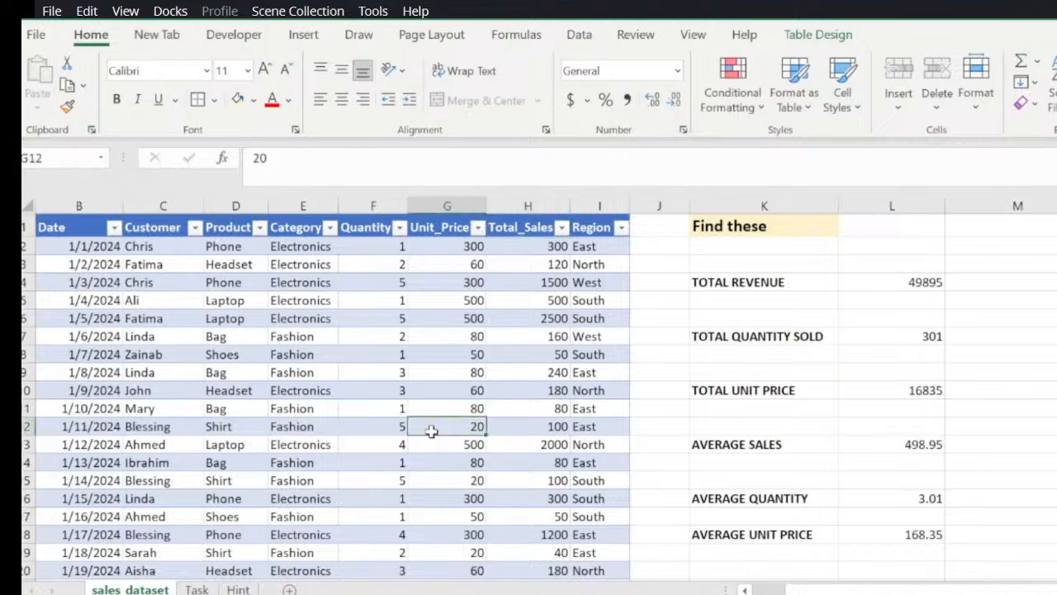
pyautogui.hotkey('ctrl', 'Down')
pyautogui.hotkey('ctrl', 'Up')
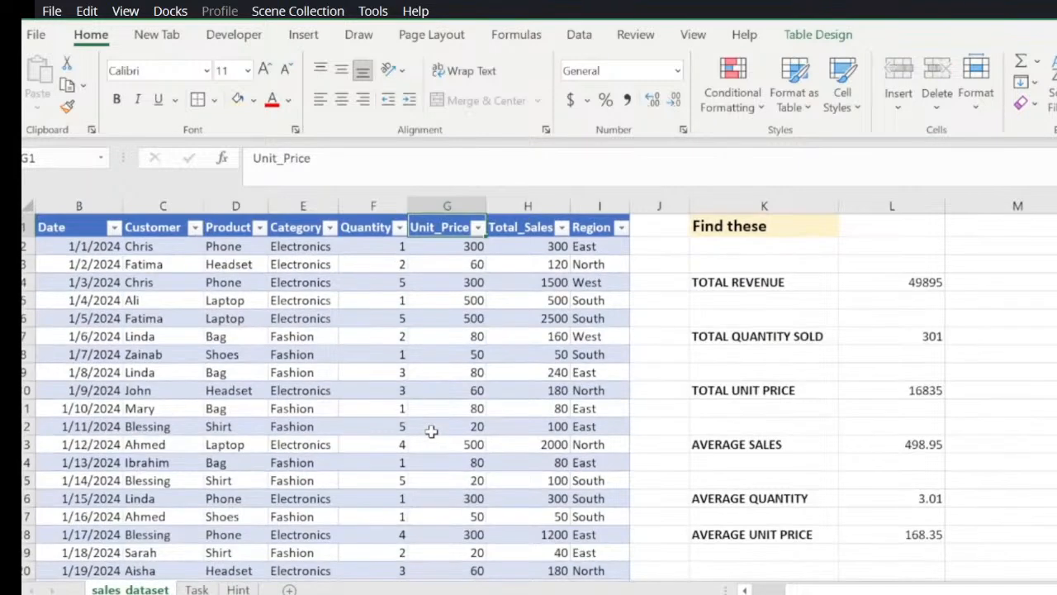
# Step: Read the INTERPRETATION notes on the Hint sheet from the opening line down to the average quantity statement
pyautogui.click(238, 589)
pyautogui.click(426, 430)
pyautogui.press('Down')
pyautogui.press('Down')
pyautogui.press('Down')
pyautogui.press('Down')
pyautogui.press('Down')
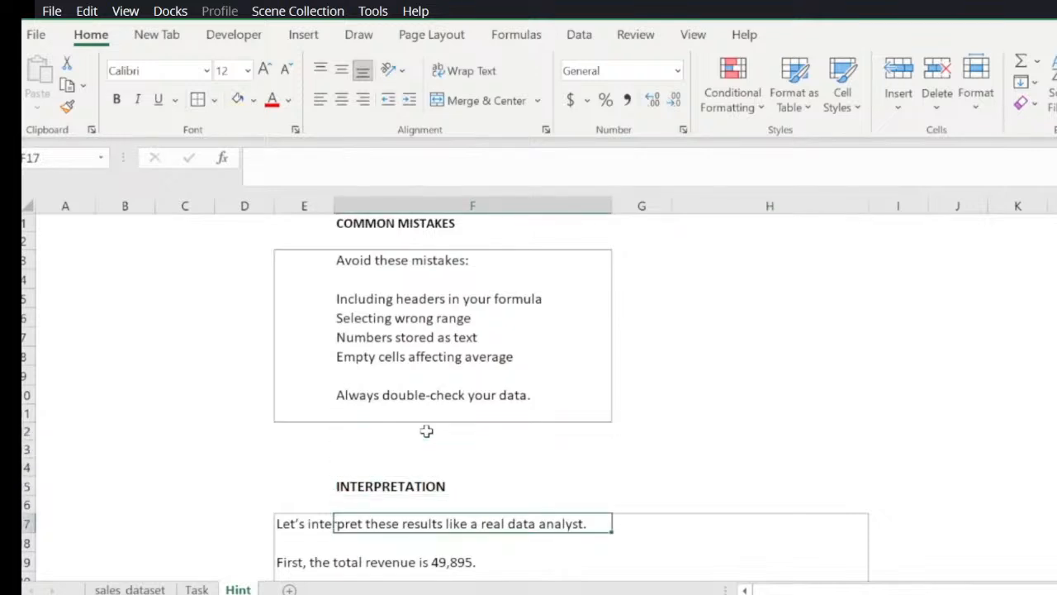
pyautogui.press('Down')
pyautogui.press('Down')
pyautogui.press('Down')
pyautogui.press('Down')
pyautogui.press('Down')
pyautogui.press('Down')
pyautogui.press('Down')
pyautogui.press('Down')
pyautogui.press('Down')
pyautogui.press('Down')
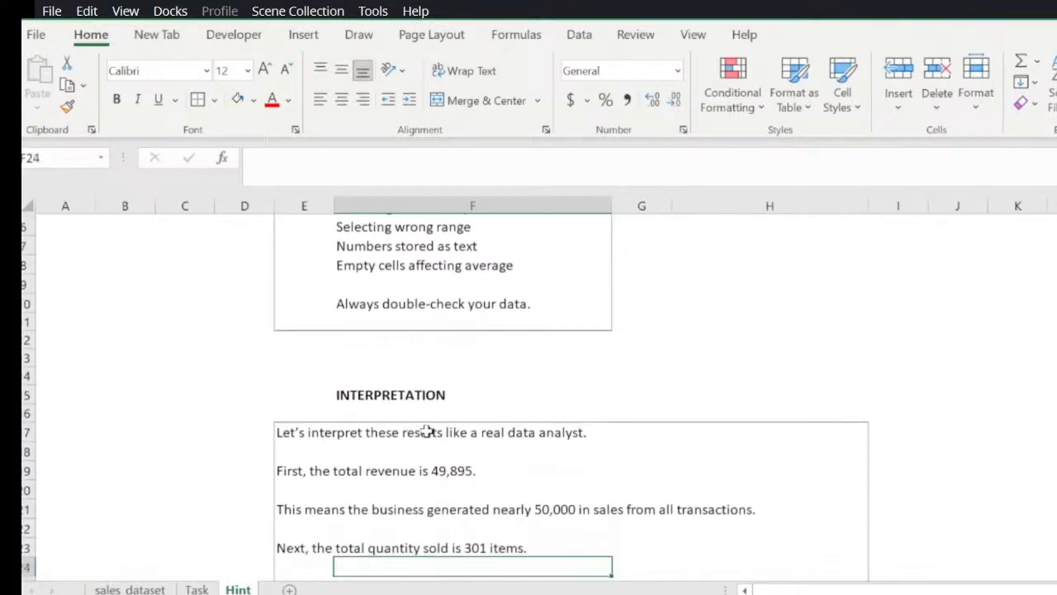
pyautogui.press('Down')
pyautogui.press('Down')
pyautogui.press('Down')
pyautogui.press('Down')
pyautogui.press('Down')
pyautogui.press('Down')
pyautogui.press('Down')
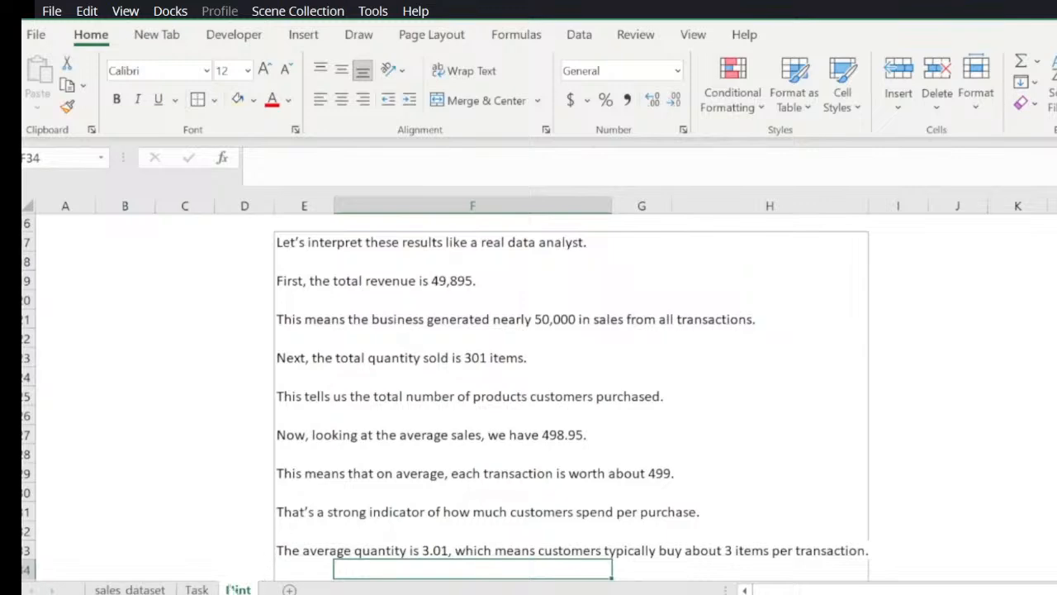
# Step: Compare the Hint sheet's revenue and quantity notes with the calculated totals, checking the formula beside TOTAL QUANTITY SOLD
pyautogui.click(131, 589)
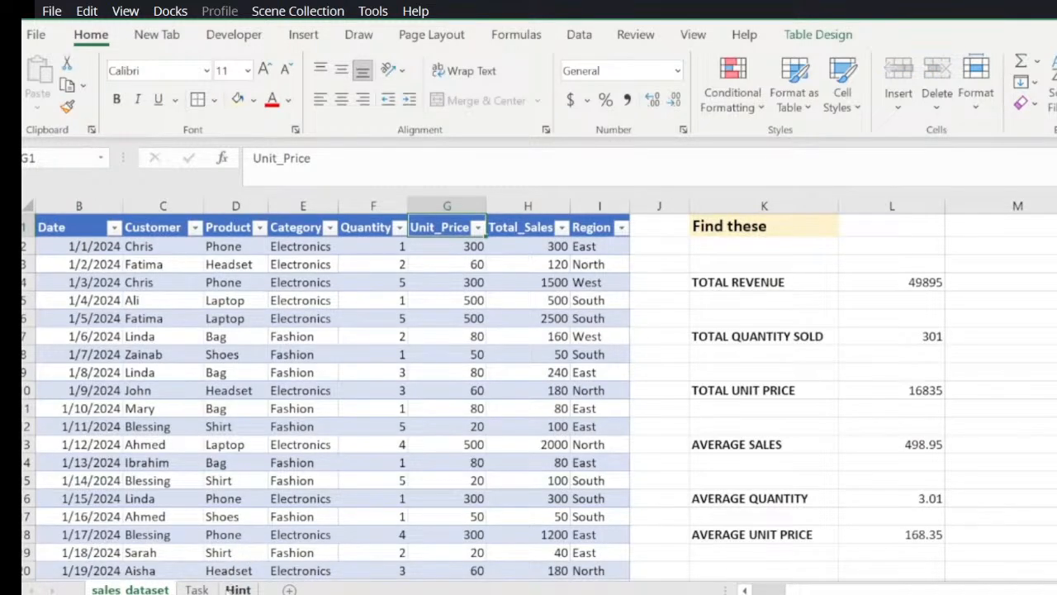
pyautogui.click(238, 589)
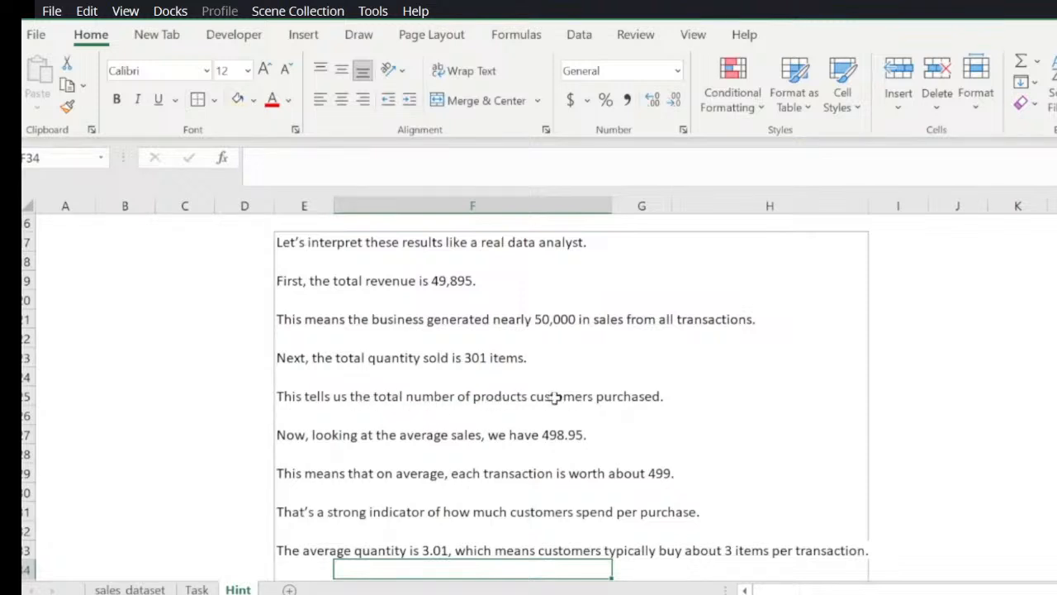
pyautogui.click(133, 589)
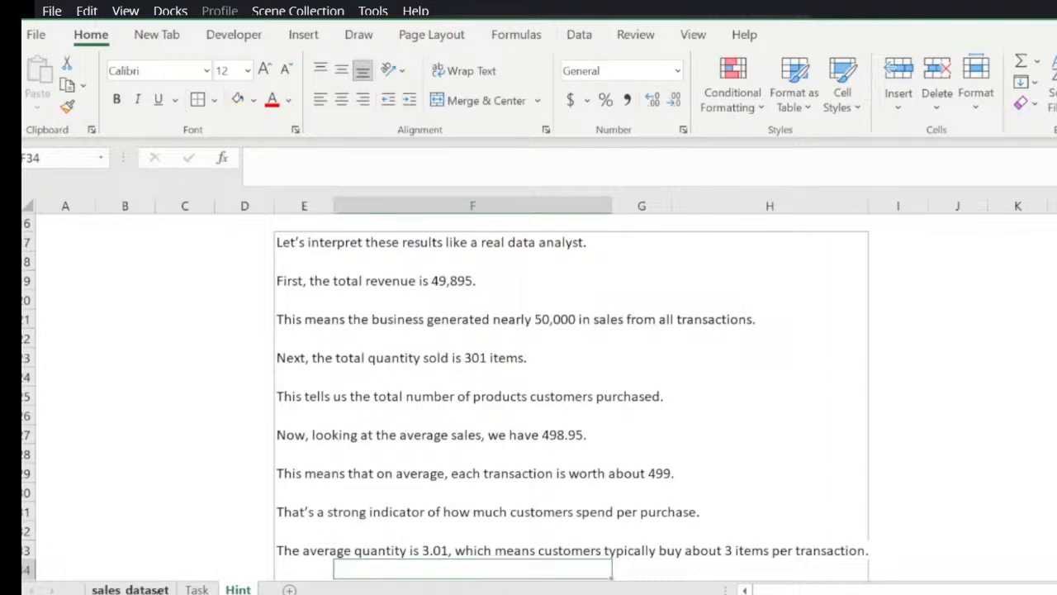
pyautogui.click(925, 339)
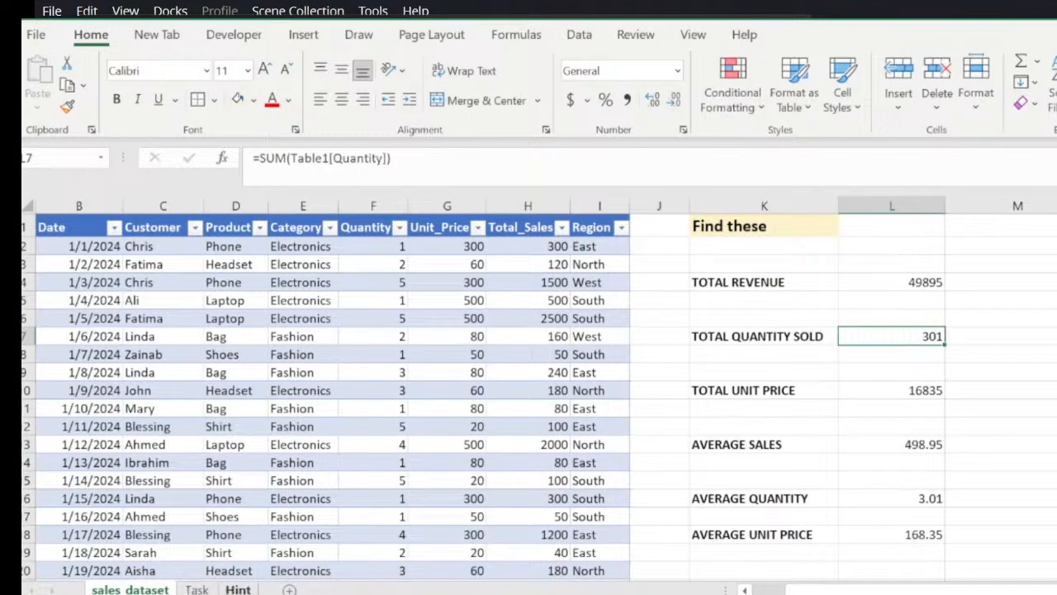
# Step: Read the average sales notes on the Hint sheet and check the formula beside AVERAGE SALES on the sales_dataset sheet
pyautogui.click(237, 589)
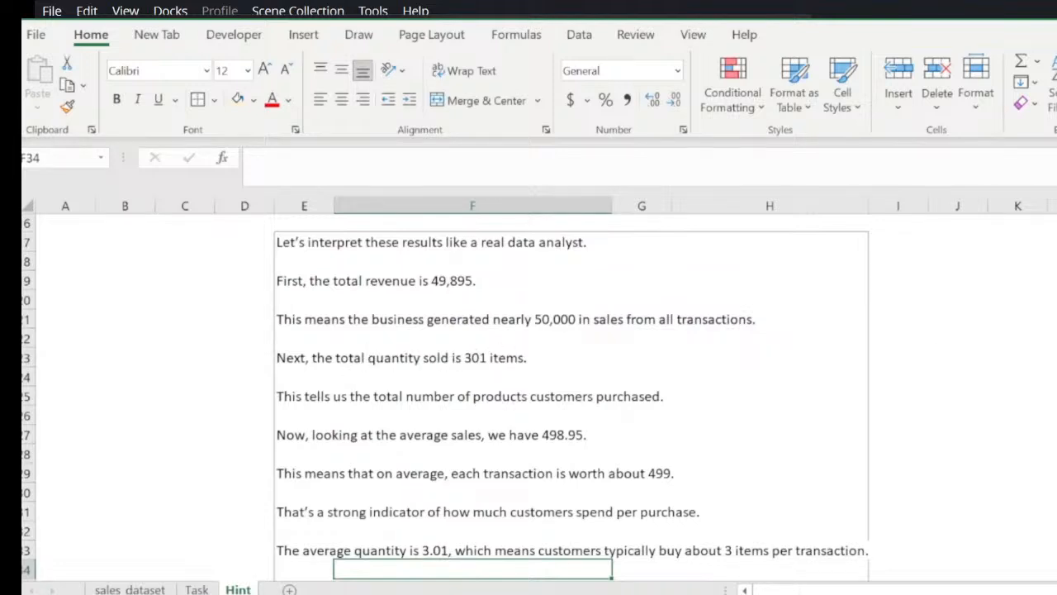
pyautogui.scroll(-2, 590, 370)
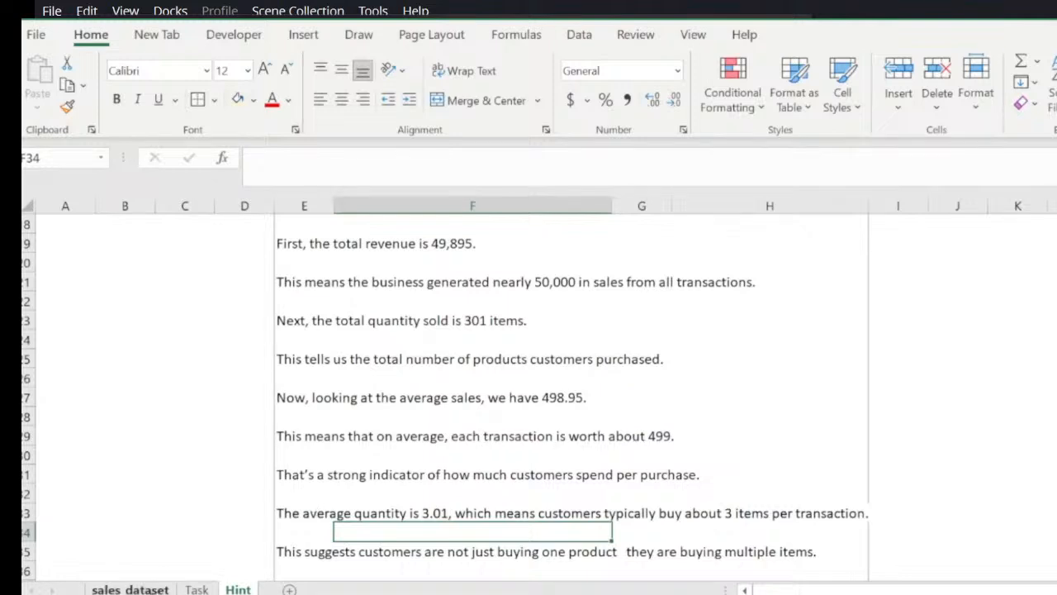
pyautogui.click(130, 589)
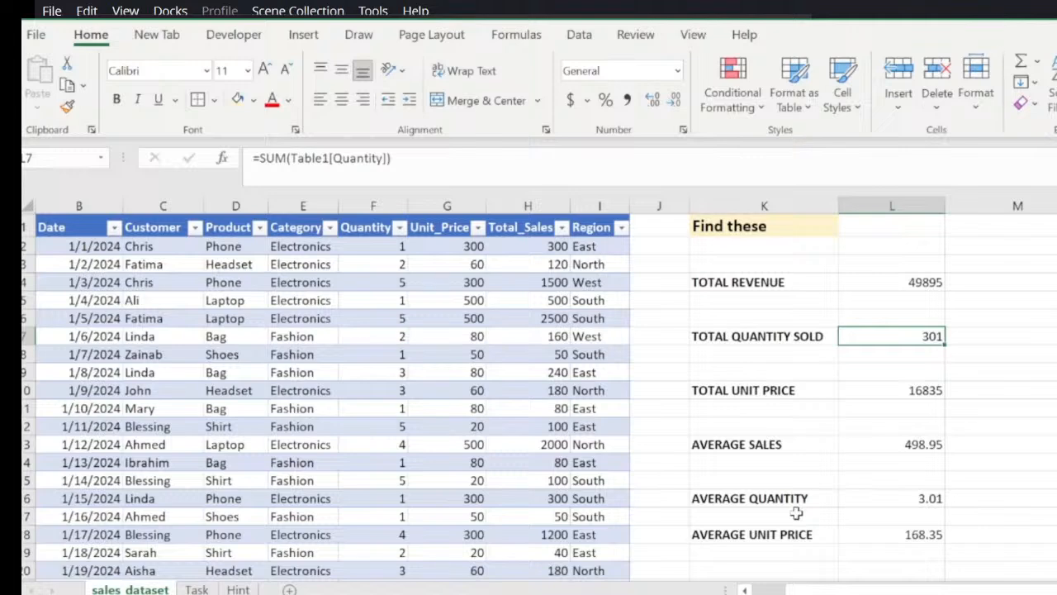
pyautogui.click(903, 444)
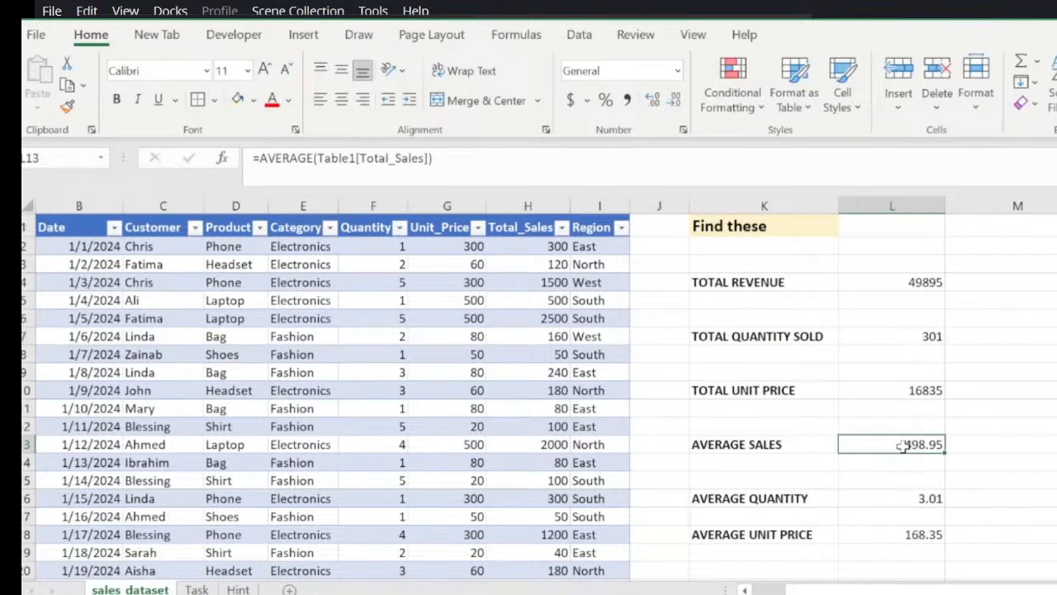
# Step: Read the Hint sheet notes on average sales and average quantity, down to the average unit price line
pyautogui.click(238, 589)
pyautogui.press('Up')
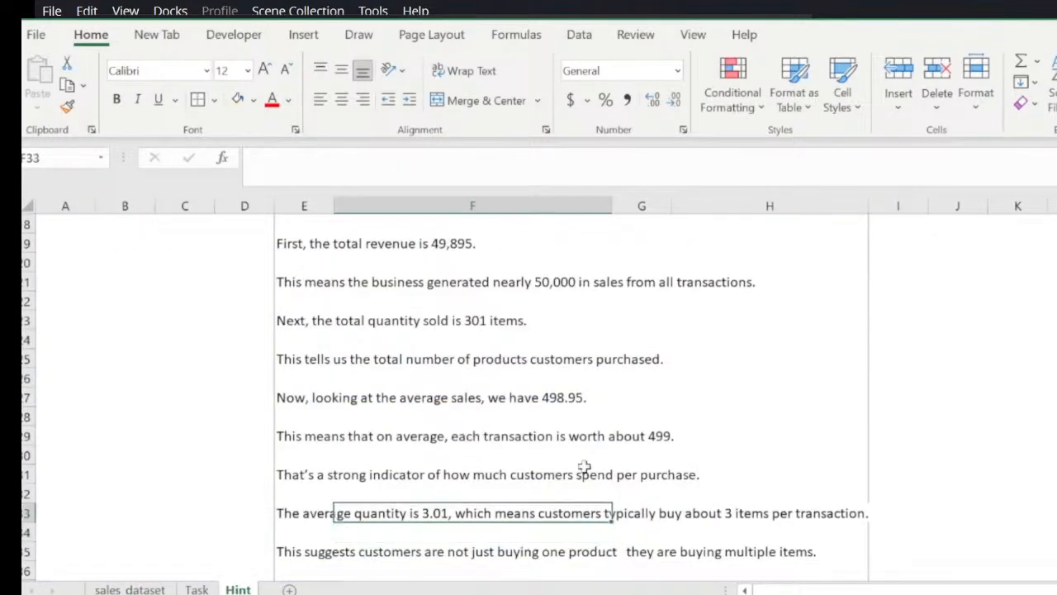
pyautogui.press('Down')
pyautogui.press('Down')
pyautogui.press('Down')
pyautogui.press('Down')
pyautogui.press('Down')
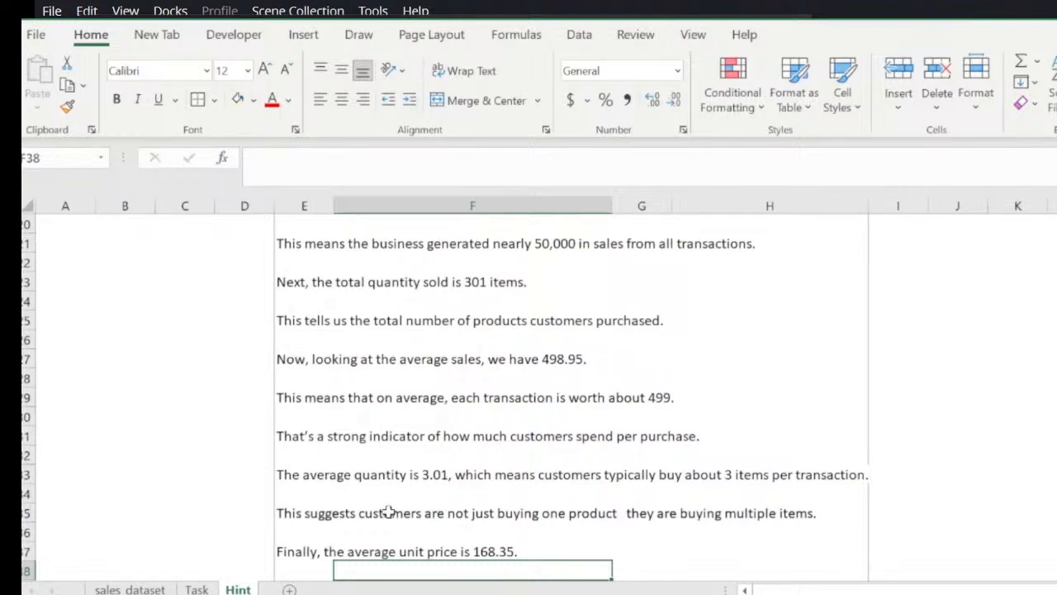
# Step: Look through the first Quantity values on the sales_dataset sheet, down to row 12
pyautogui.click(130, 590)
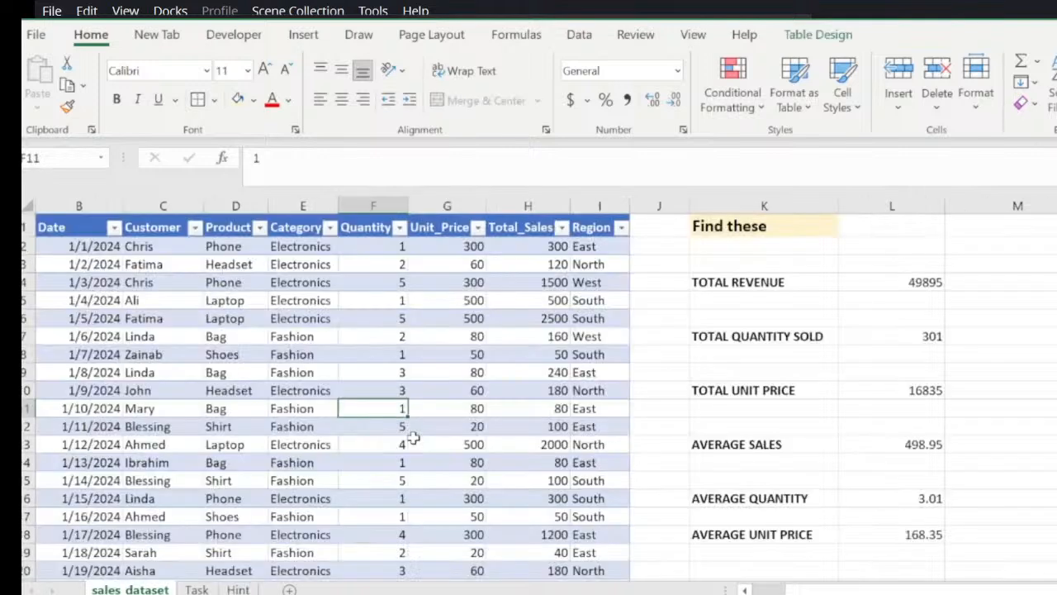
pyautogui.press('Up')
pyautogui.press('Up')
pyautogui.press('Up')
pyautogui.press('Up')
pyautogui.press('Up')
pyautogui.press('Up')
pyautogui.press('Up')
pyautogui.press('Up')
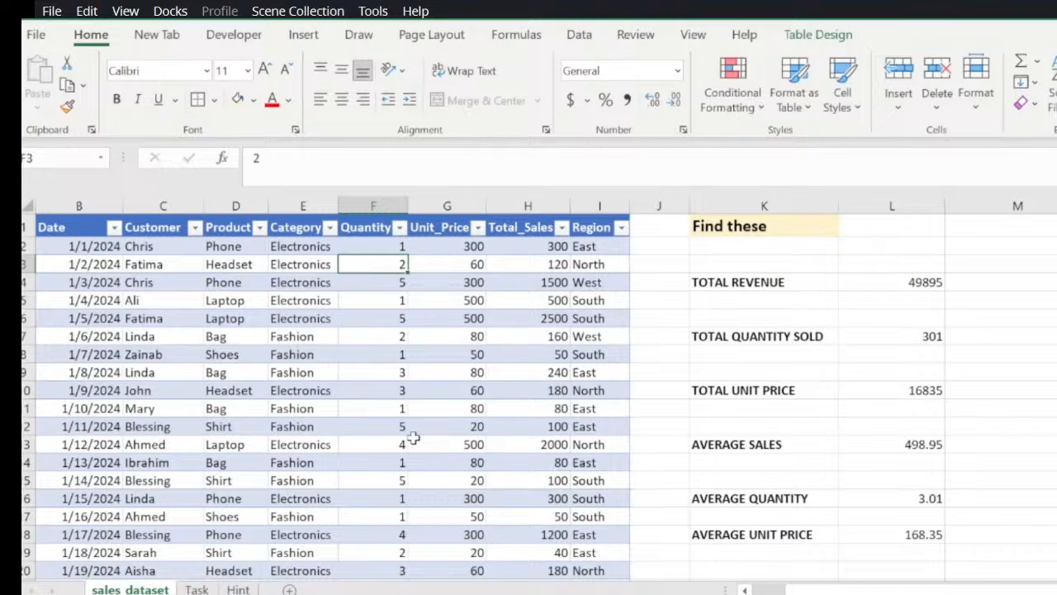
pyautogui.press('Down')
pyautogui.press('Down')
pyautogui.press('Up')
pyautogui.press('Down')
pyautogui.press('Down')
pyautogui.press('Down')
pyautogui.press('Down')
pyautogui.press('Down')
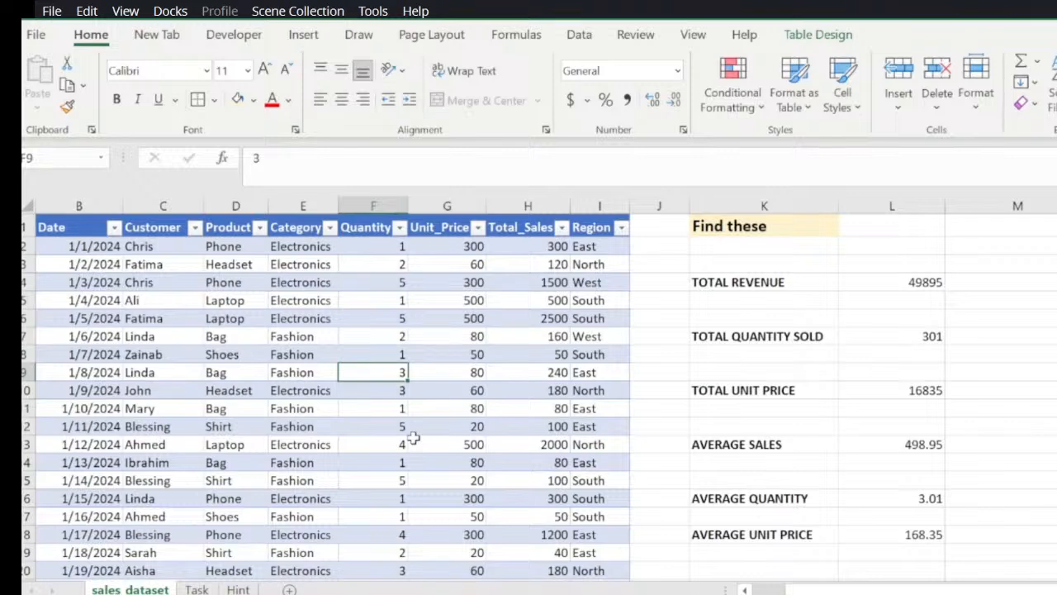
pyautogui.press('Down')
pyautogui.press('Down')
pyautogui.press('Down')
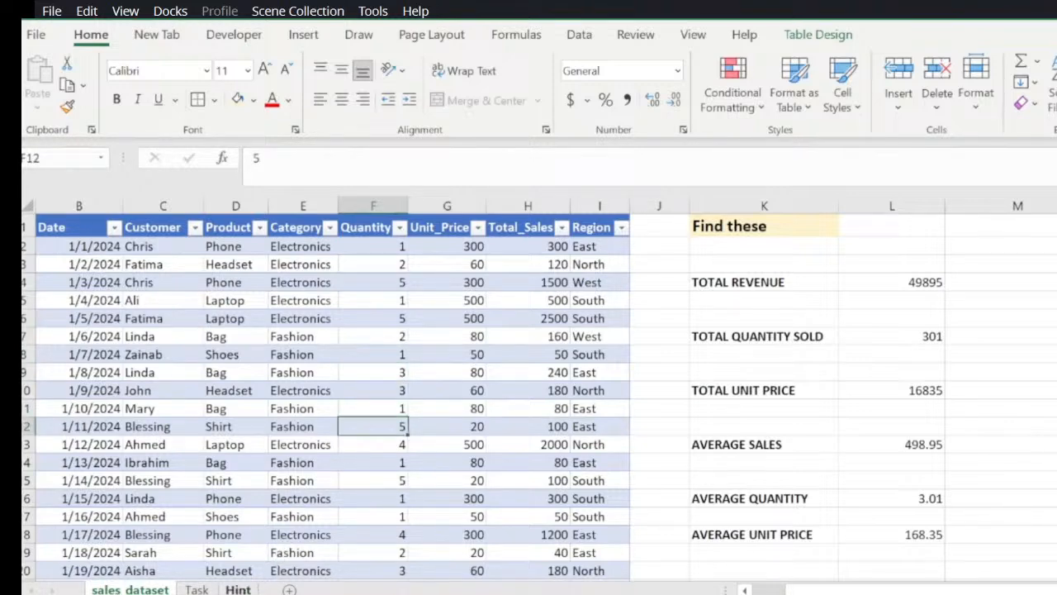
# Step: Read the Hint sheet notes on average quantity and unit price, and review the formula beside AVERAGE UNIT PRICE
pyautogui.click(238, 590)
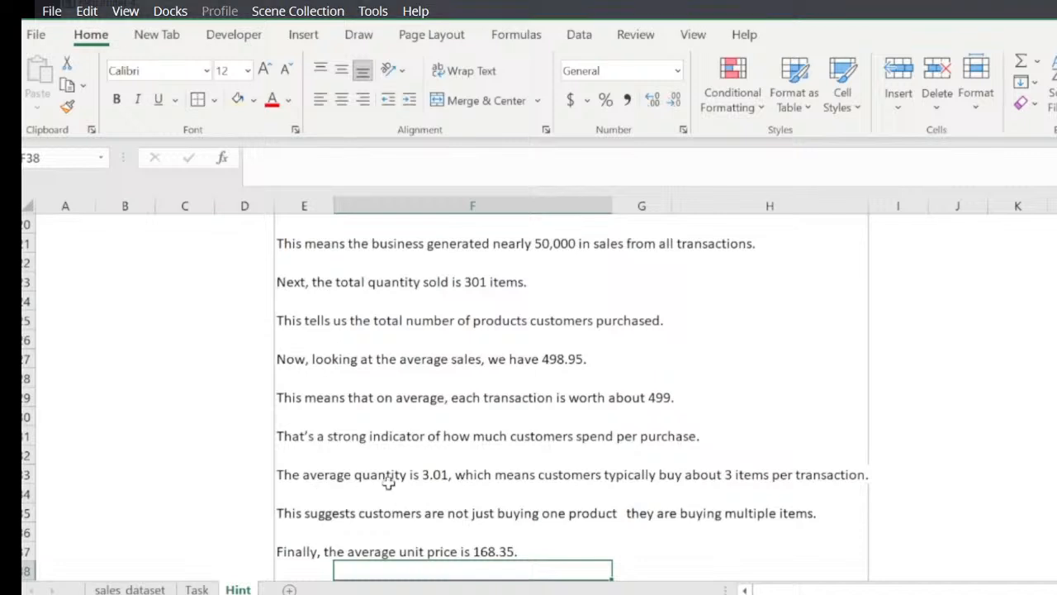
pyautogui.click(438, 478)
pyautogui.press('Down')
pyautogui.press('Down')
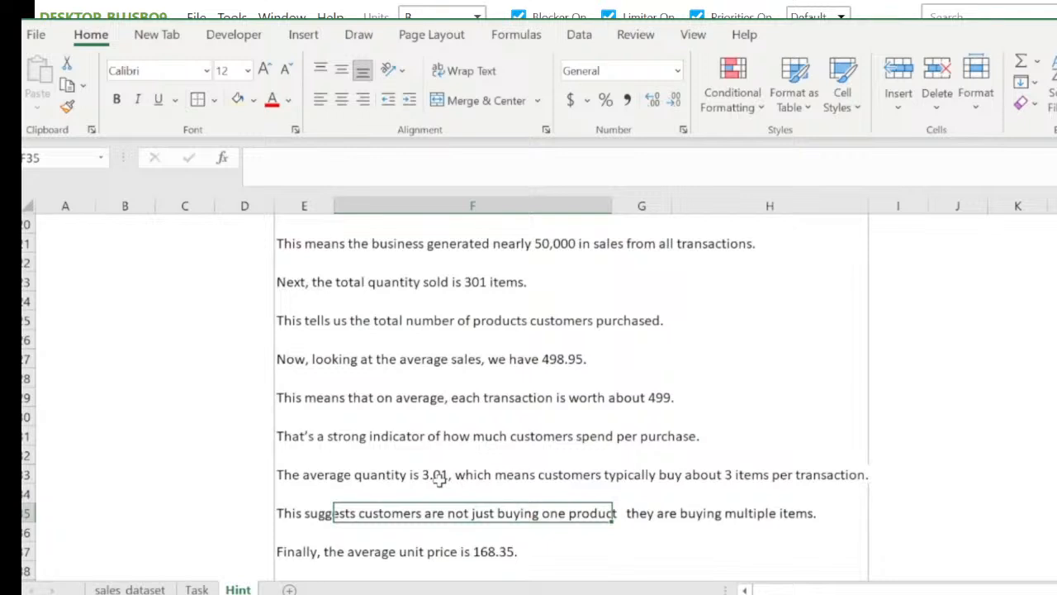
pyautogui.press('Right')
pyautogui.press('Right')
pyautogui.press('Down')
pyautogui.press('Down')
pyautogui.press('Down')
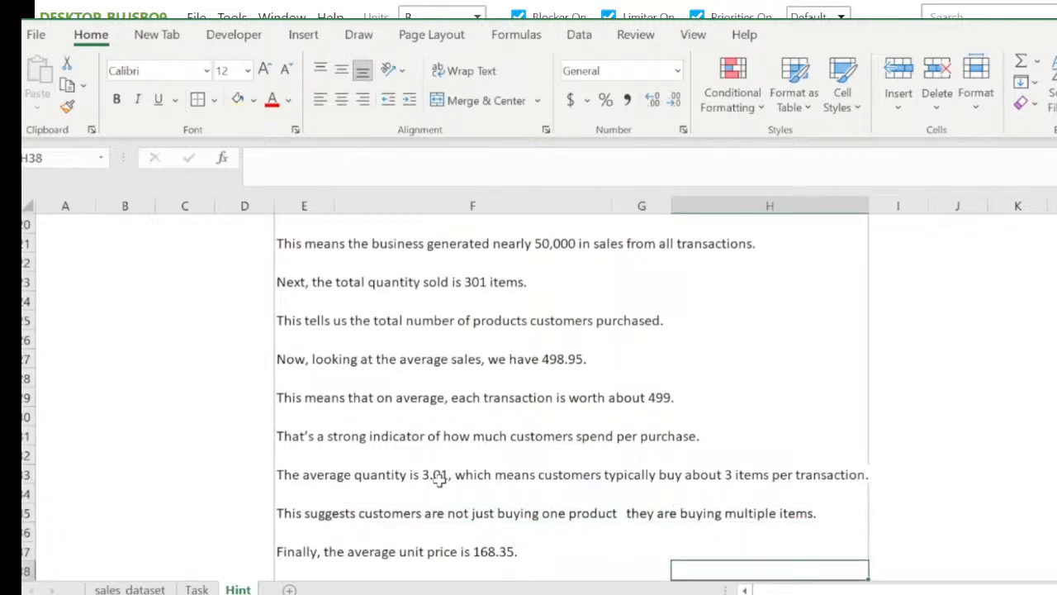
pyautogui.press('Down')
pyautogui.press('Down')
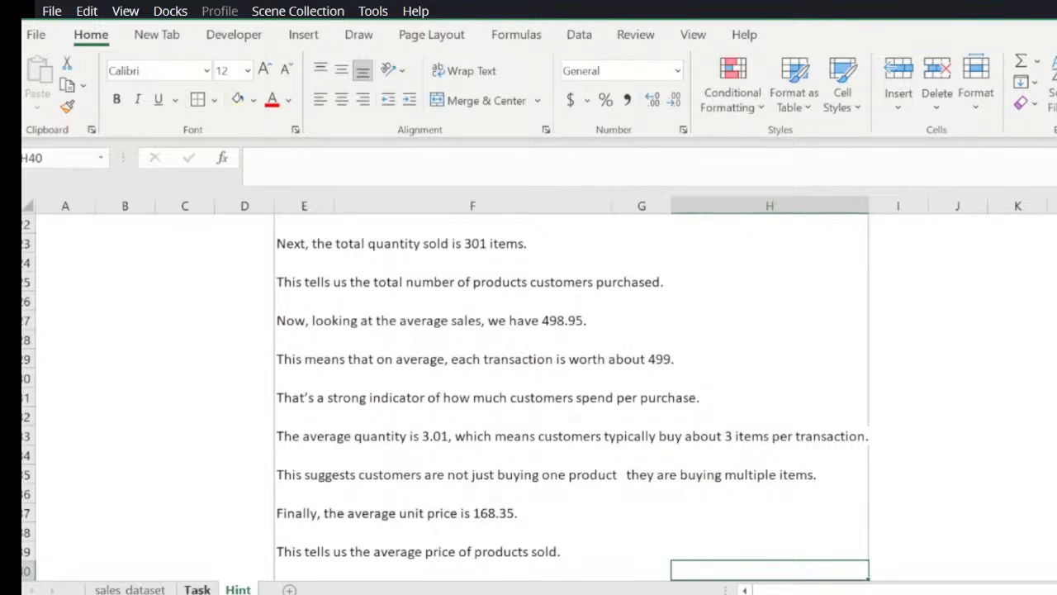
pyautogui.click(130, 589)
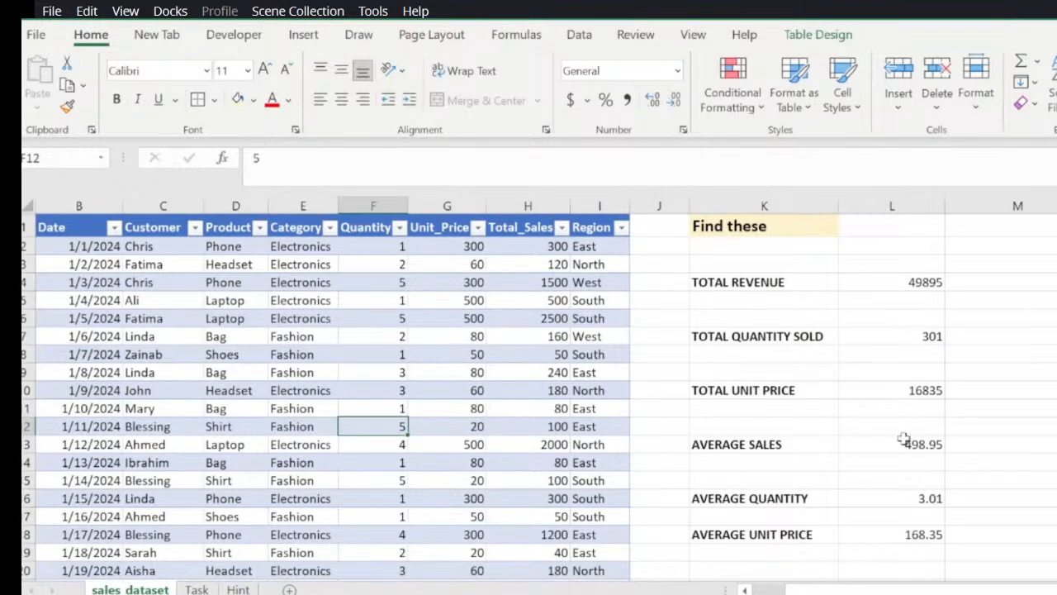
pyautogui.click(917, 535)
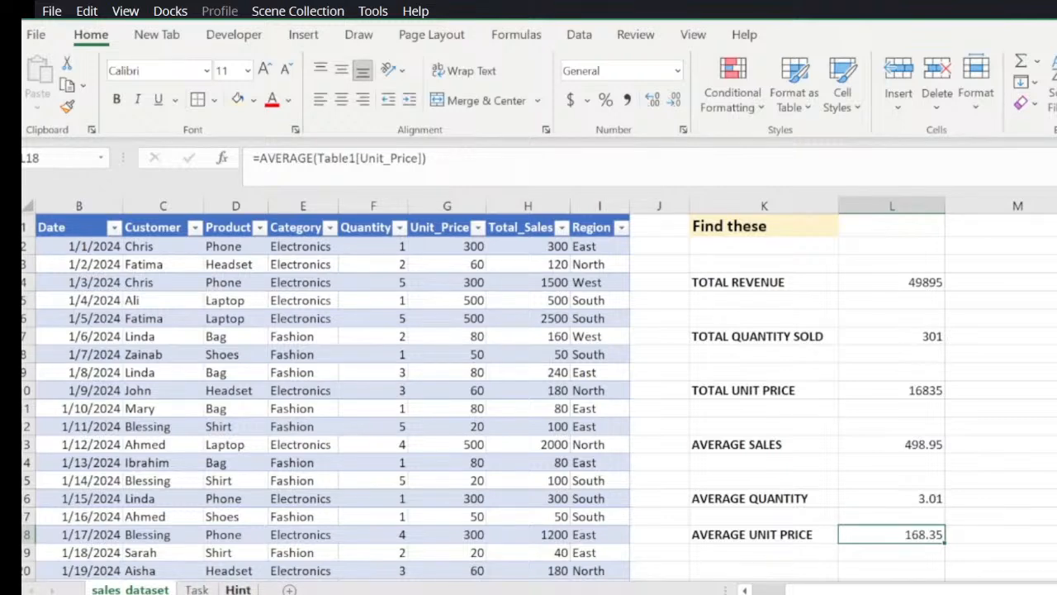
# Step: Read the remaining interpretation notes on the Hint sheet down to the concluding line in row 41
pyautogui.click(237, 589)
pyautogui.click(447, 455)
pyautogui.press('Down')
pyautogui.press('Down')
pyautogui.press('Down')
pyautogui.press('Down')
pyautogui.press('Down')
pyautogui.press('Down')
pyautogui.press('Down')
pyautogui.press('Down')
pyautogui.press('Down')
pyautogui.press('Down')
pyautogui.press('Down')
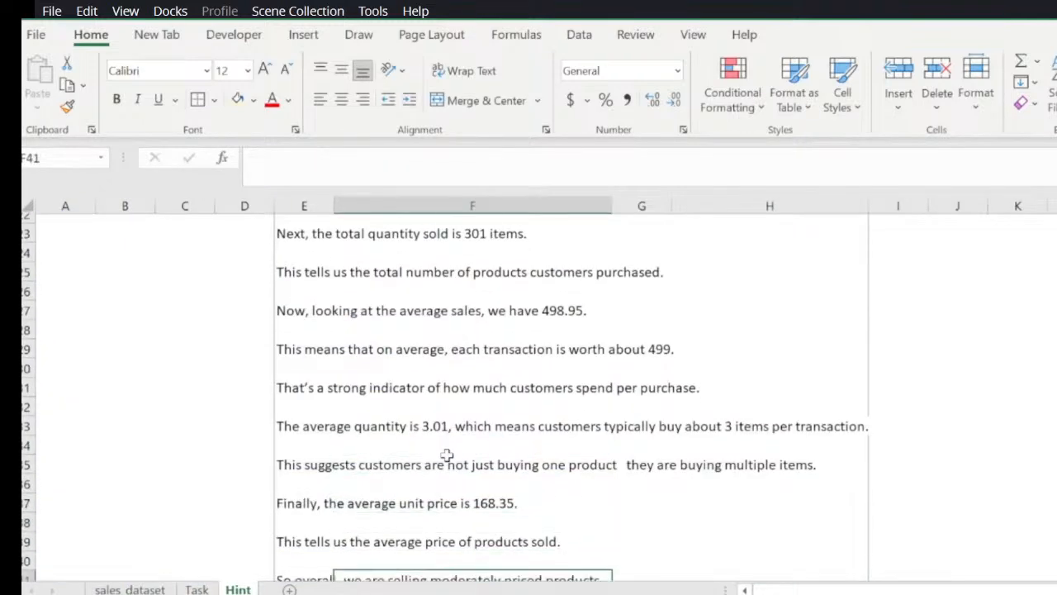
pyautogui.press('Down')
pyautogui.press('Down')
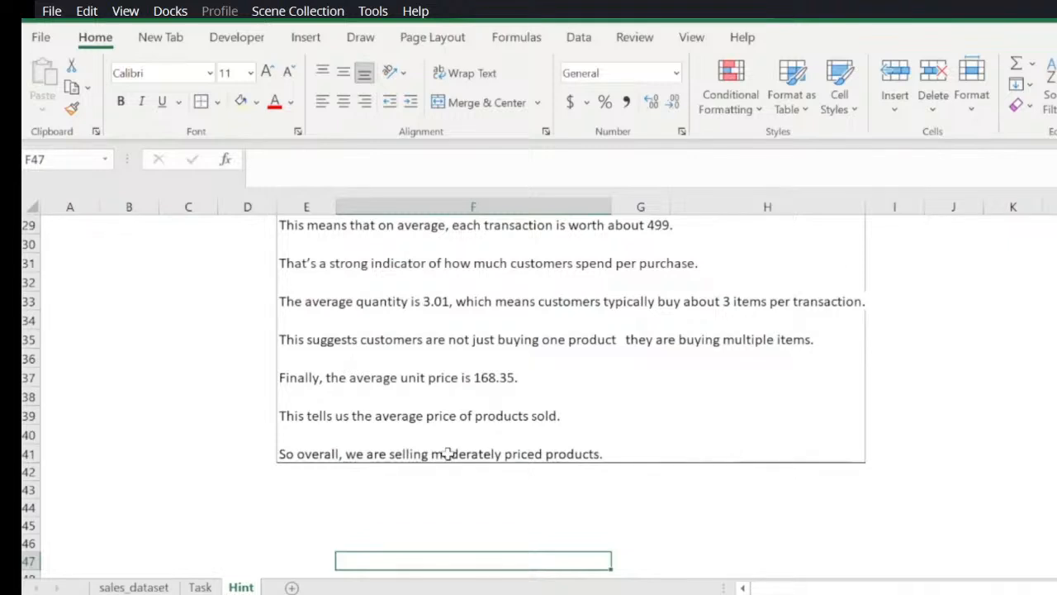
pyautogui.press('Up')
pyautogui.press('Up')
pyautogui.press('Up')
pyautogui.press('Up')
pyautogui.press('Up')
pyautogui.press('Up')
pyautogui.press('Up')
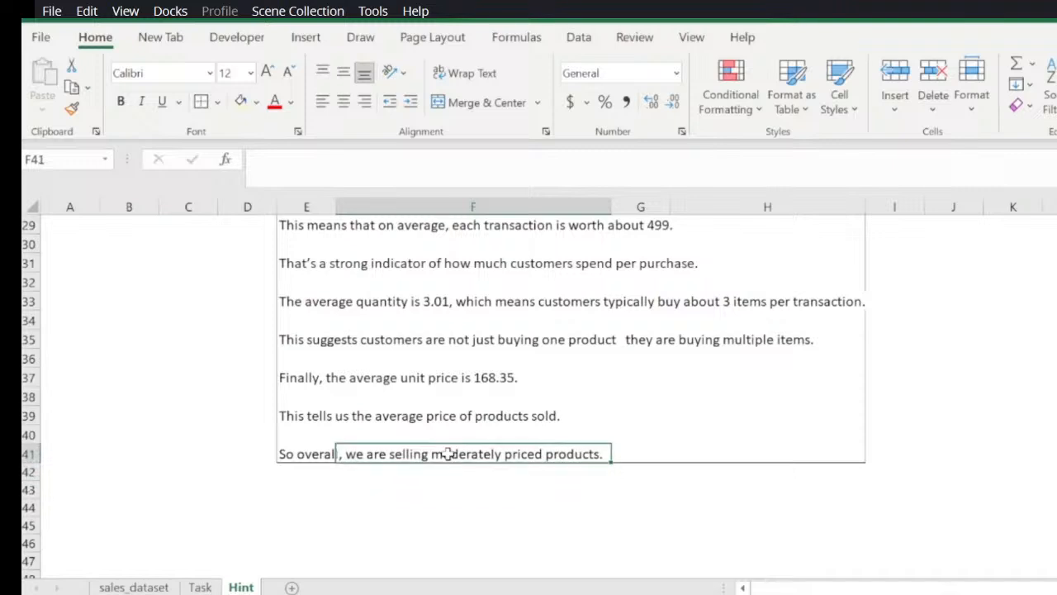
# Step: Review the Hint sheet notes again, from the concluding line back up to row 25 and down to the customer spending note in row 31
pyautogui.press('Up')
pyautogui.press('Up')
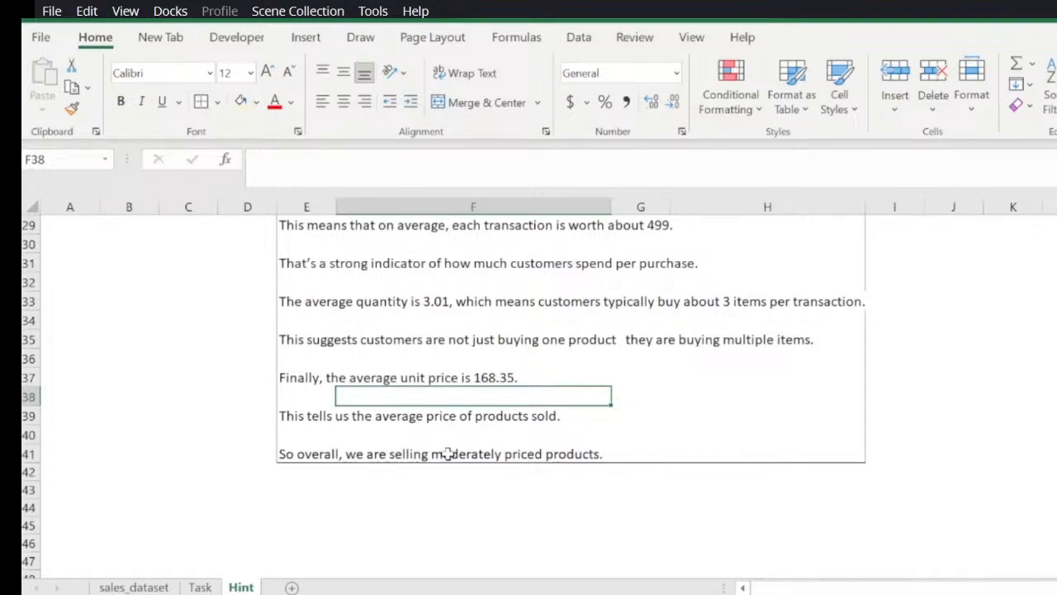
pyautogui.press('Up')
pyautogui.press('Up')
pyautogui.press('Up')
pyautogui.press('Up')
pyautogui.press('Up')
pyautogui.press('Up')
pyautogui.press('Up')
pyautogui.press('Up')
pyautogui.press('Up')
pyautogui.press('Up')
pyautogui.press('Up')
pyautogui.press('Up')
pyautogui.press('Up')
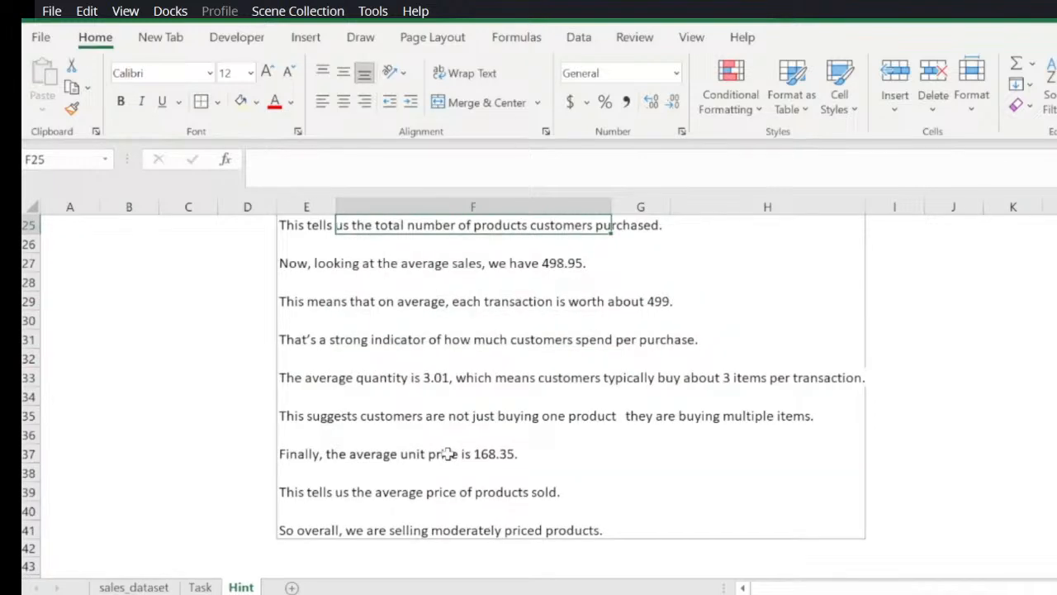
pyautogui.press('Down')
pyautogui.press('Down')
pyautogui.press('Down')
pyautogui.press('Down')
pyautogui.press('Down')
pyautogui.press('Down')
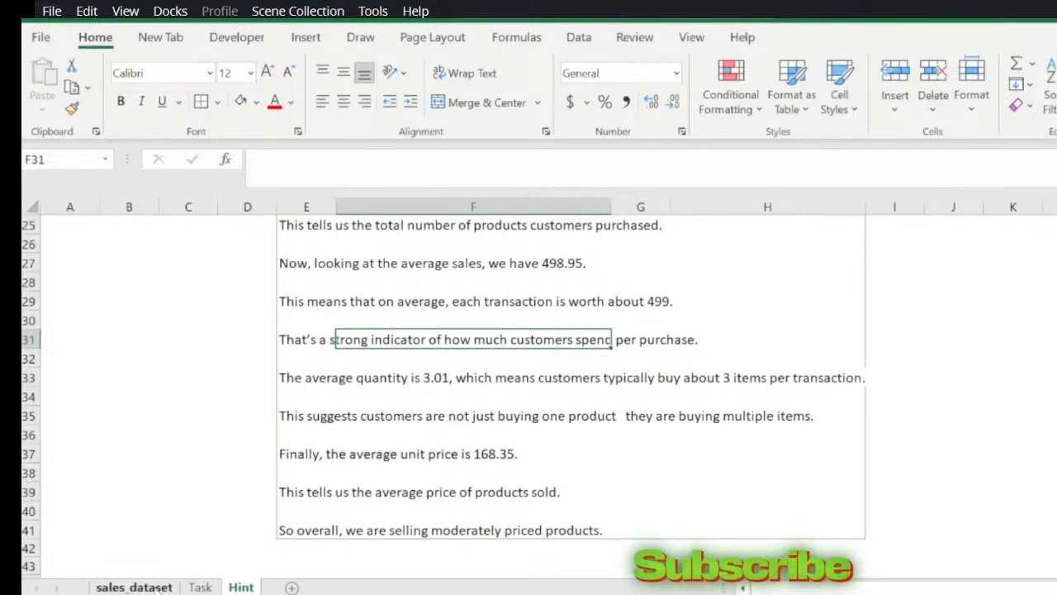
# Step: Return to the sales_dataset sheet and look over the table's Quantity, Unit_Price, Total_Sales and Region columns around rows 12 to 15
pyautogui.click(134, 586)
pyautogui.click(410, 477)
pyautogui.press('Right')
pyautogui.press('Right')
pyautogui.press('Right')
pyautogui.press('Right')
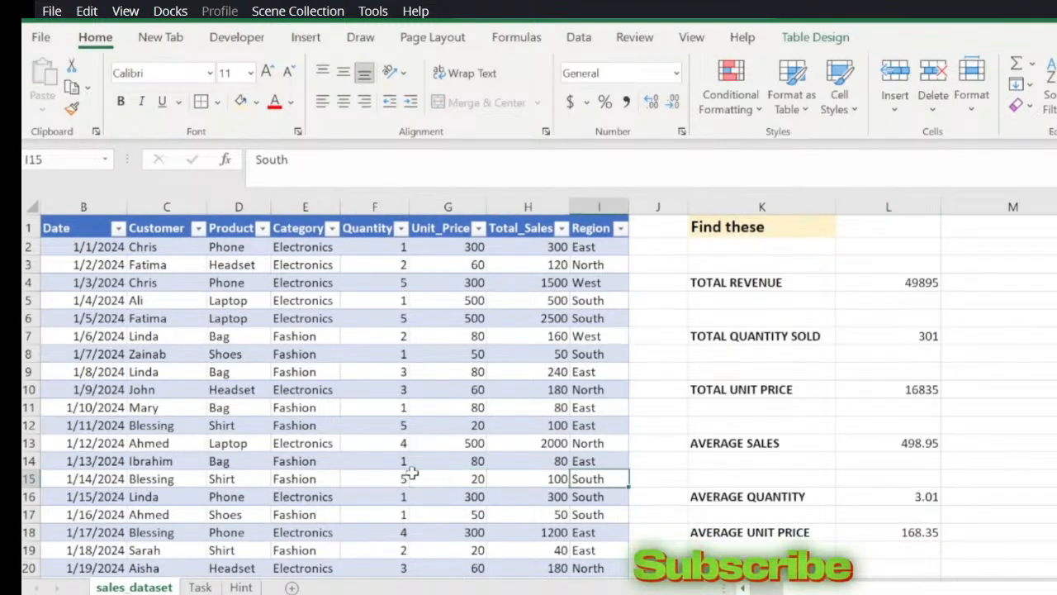
pyautogui.press('Up')
pyautogui.press('Up')
pyautogui.press('Up')
pyautogui.press('Left')
pyautogui.press('Left')
pyautogui.press('Left')
pyautogui.press('Left')
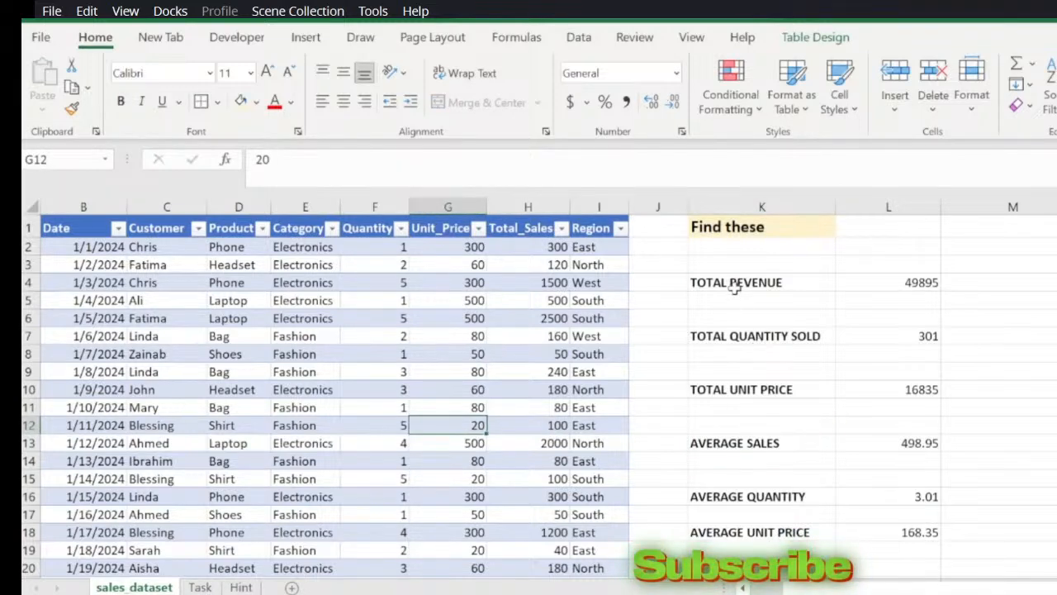
# Step: Review the Find these list on the sales_dataset sheet, from TOTAL REVENUE down to AVERAGE UNIT PRICE
pyautogui.click(733, 284)
pyautogui.press('Down')
pyautogui.press('Down')
pyautogui.press('Down')
pyautogui.press('Down')
pyautogui.press('Down')
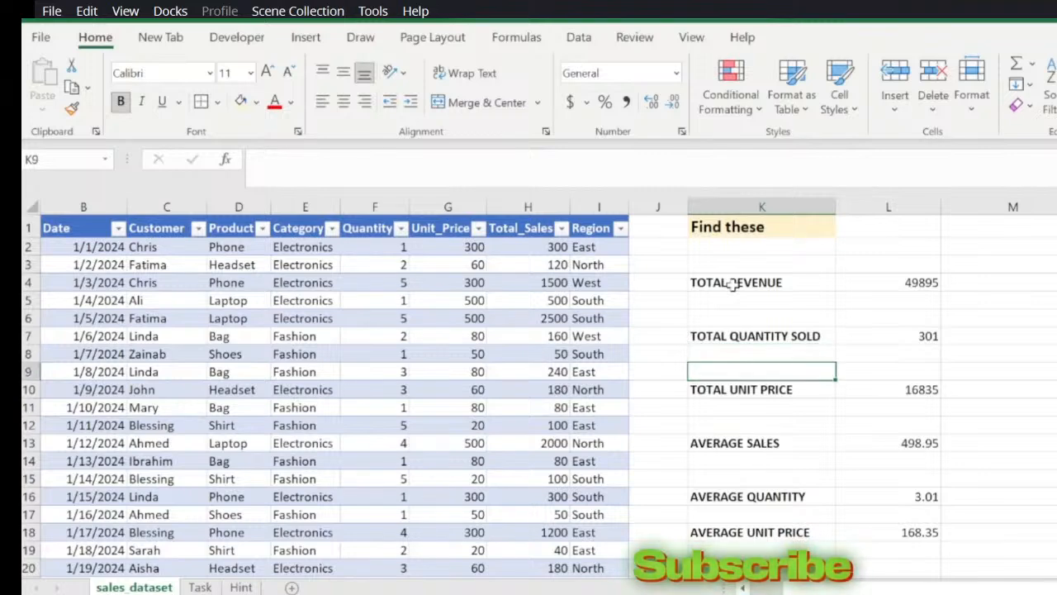
pyautogui.press('Down')
pyautogui.press('Down')
pyautogui.press('Down')
pyautogui.press('Down')
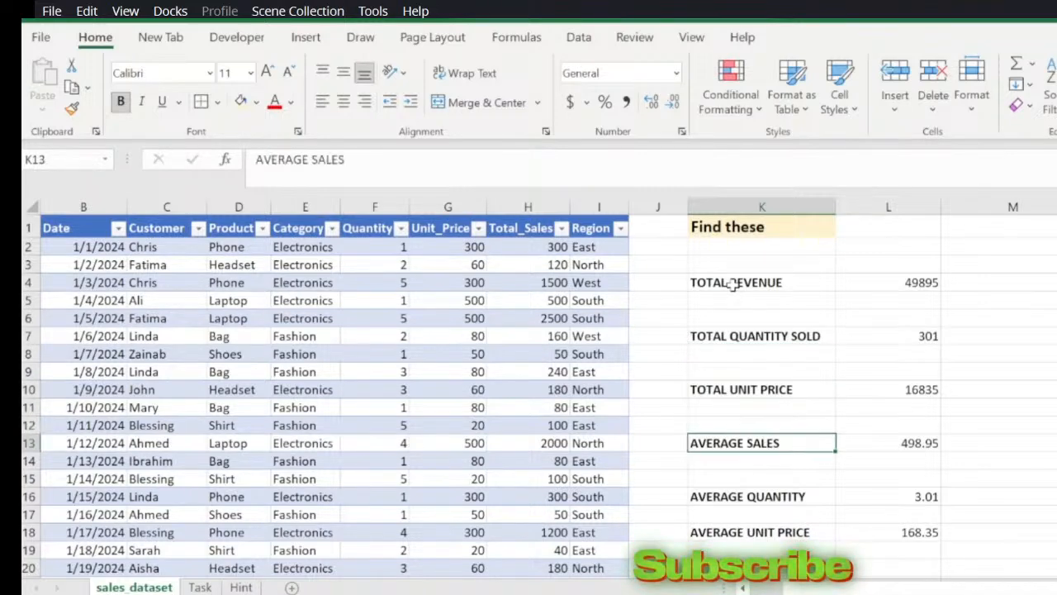
pyautogui.press('Down')
pyautogui.press('Down')
pyautogui.press('Down')
pyautogui.press('Down')
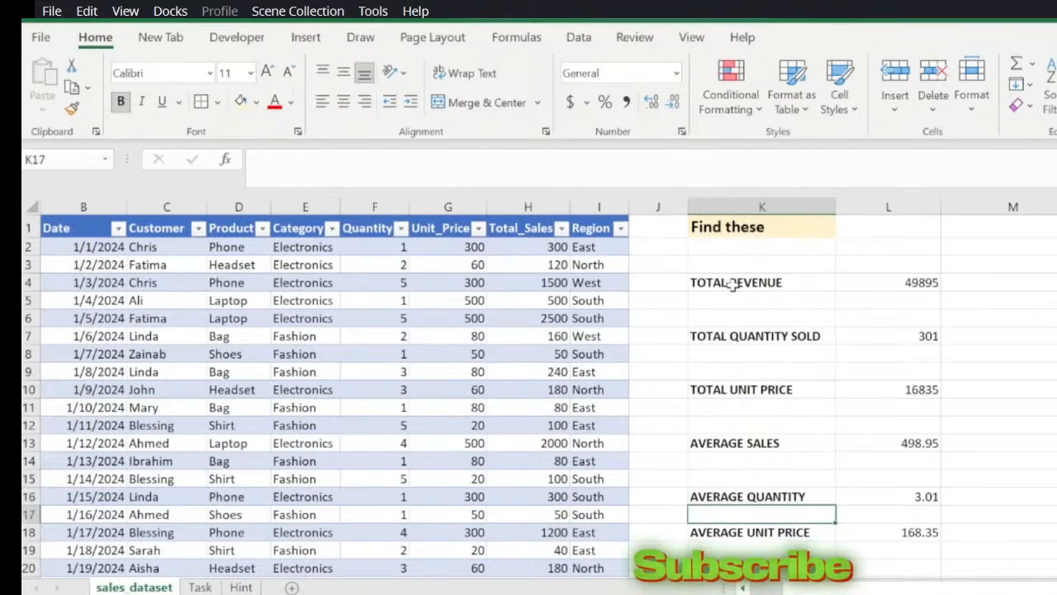
pyautogui.press('Down')
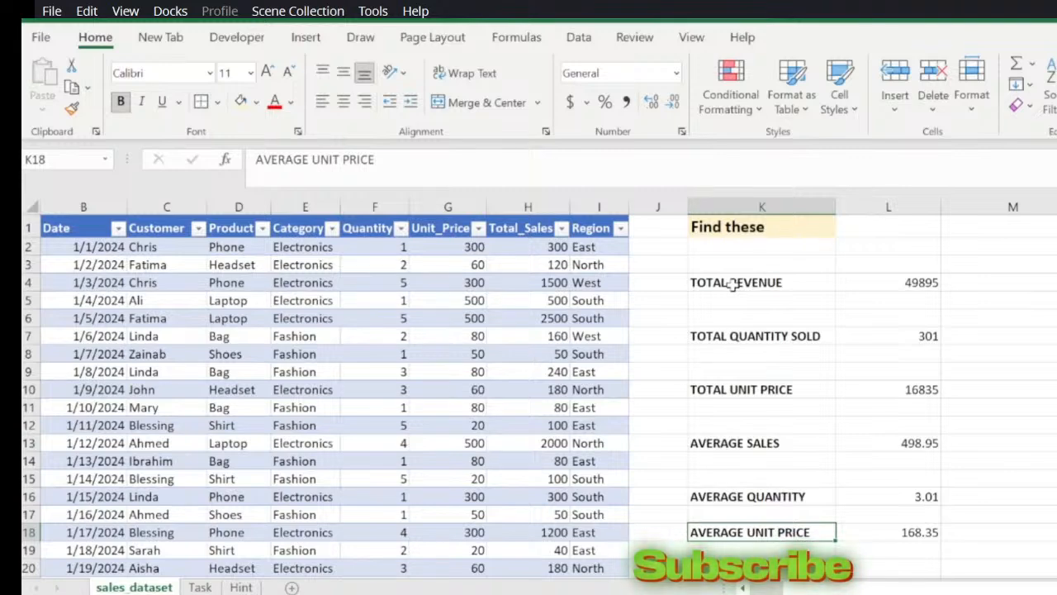
# Step: Look across row 18 of the sales table from the Region column back to the Date column
pyautogui.press('Left')
pyautogui.press('Left')
pyautogui.press('Left')
pyautogui.press('Left')
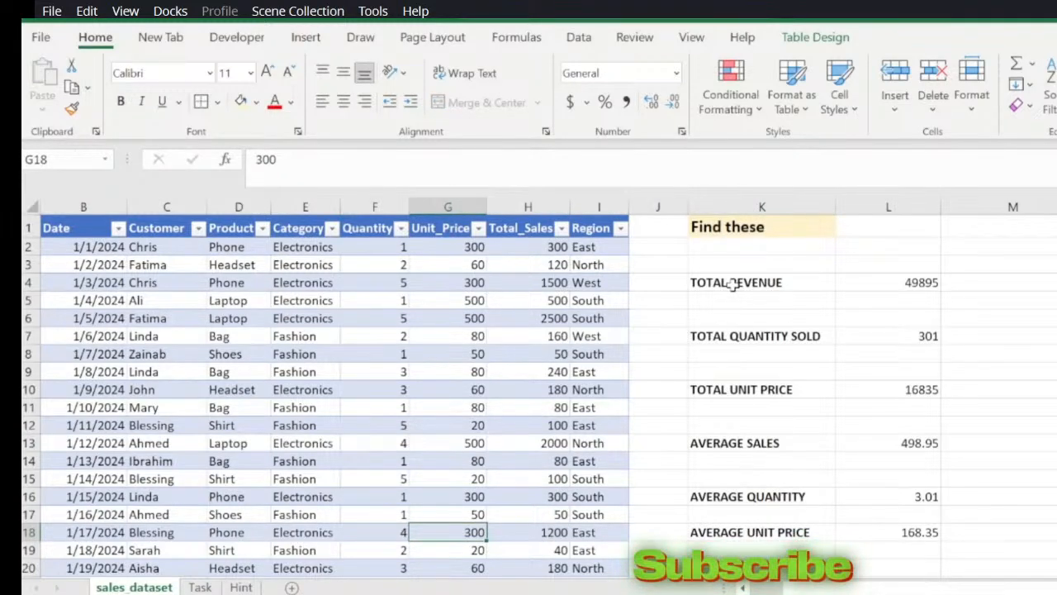
pyautogui.press('Left')
pyautogui.press('Left')
pyautogui.press('Left')
pyautogui.press('Left')
pyautogui.press('Left')
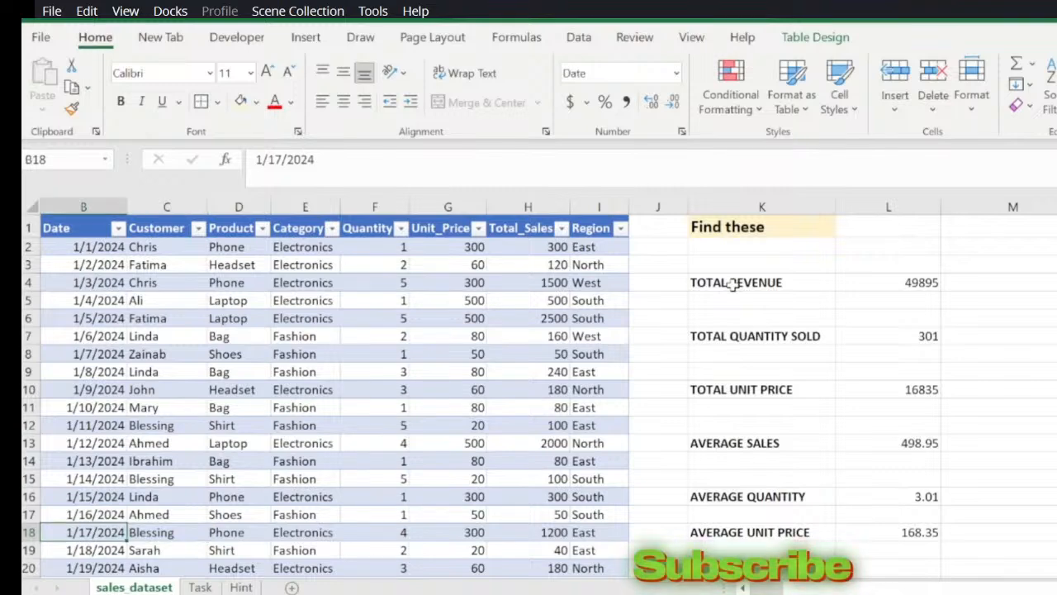
pyautogui.click(632, 321)
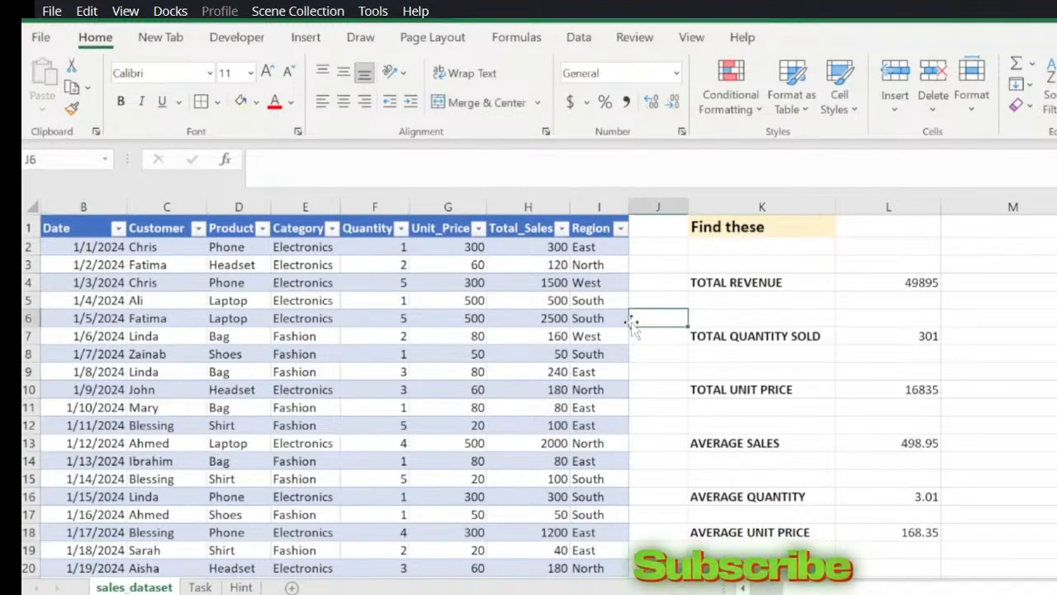
# Step: Open the Task sheet and look over the unformatted sales data, from the column headers down to the first few rows
pyautogui.click(200, 587)
pyautogui.click(421, 411)
pyautogui.hotkey('ctrl', 'Up')
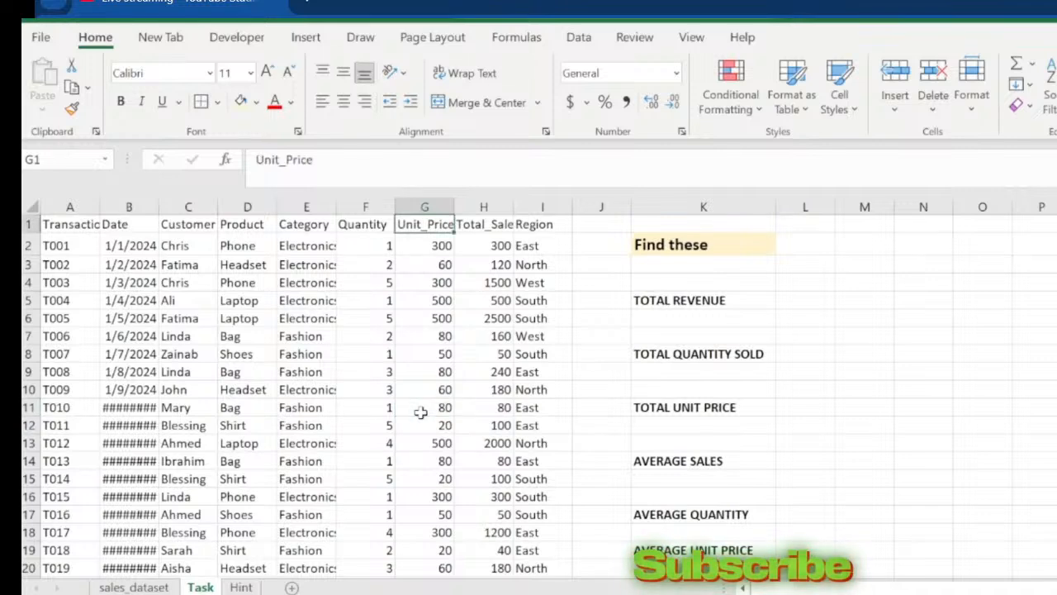
pyautogui.press('Left')
pyautogui.press('Left')
pyautogui.press('Right')
pyautogui.press('Right')
pyautogui.press('Right')
pyautogui.press('Right')
pyautogui.press('Right')
pyautogui.press('Down')
pyautogui.press('Down')
pyautogui.press('Down')
pyautogui.press('Down')
pyautogui.press('Down')
pyautogui.press('Up')
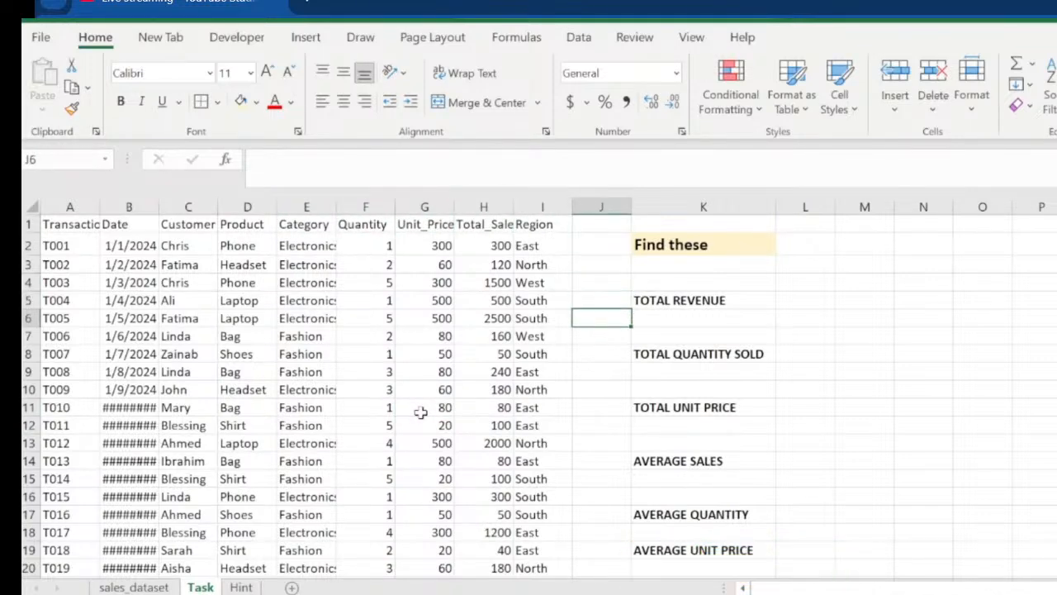
# Step: Review the unanswered Find these items on the Task sheet from TOTAL REVENUE past TOTAL UNIT PRICE, ending on the Category column
pyautogui.press('Right')
pyautogui.press('Down')
pyautogui.press('Down')
pyautogui.press('Down')
pyautogui.press('Down')
pyautogui.press('Down')
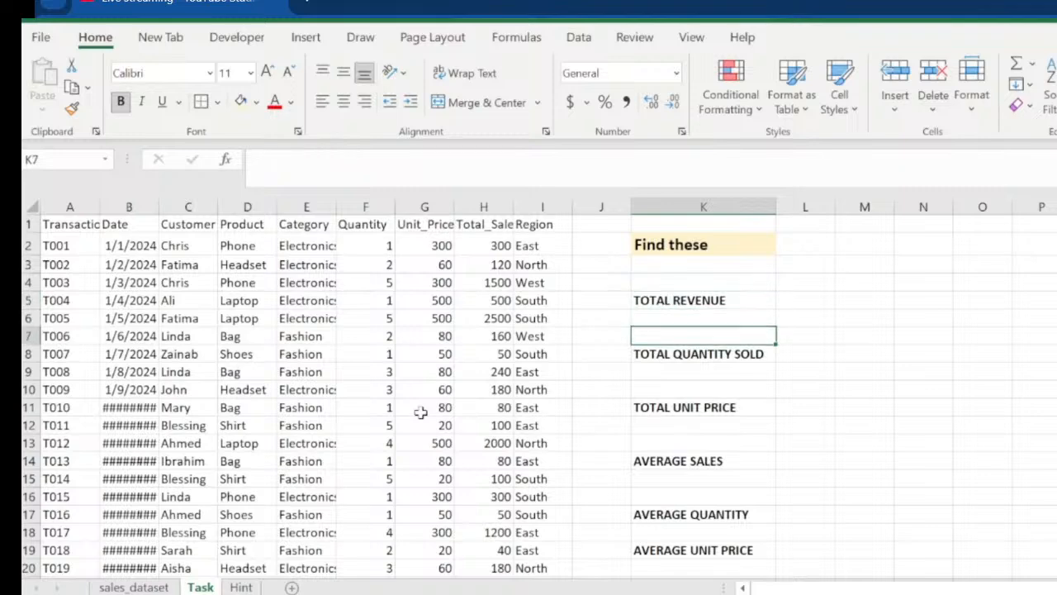
pyautogui.press('Down')
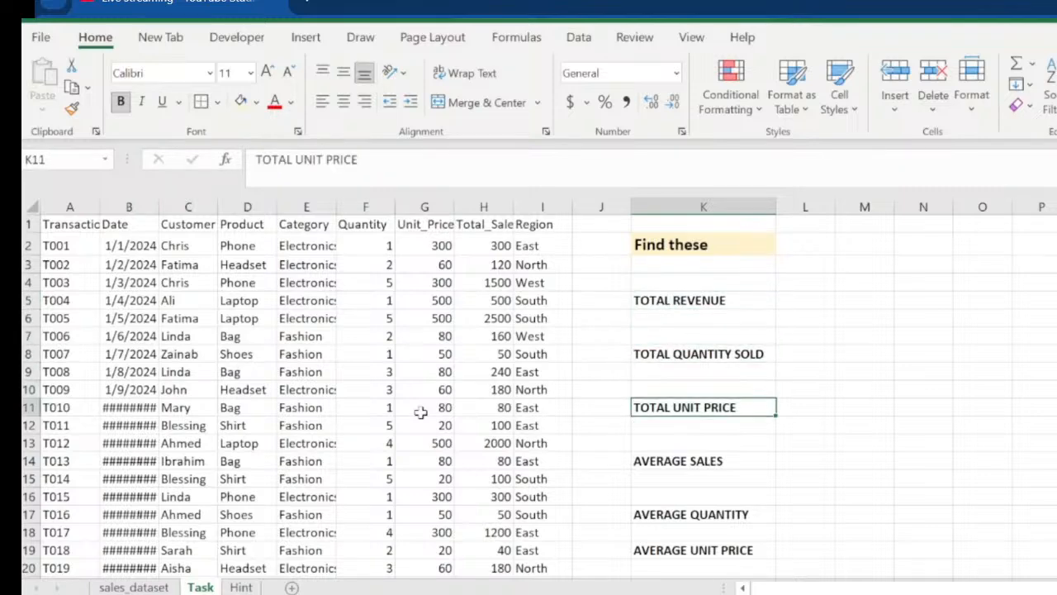
pyautogui.press('Down')
pyautogui.press('Down')
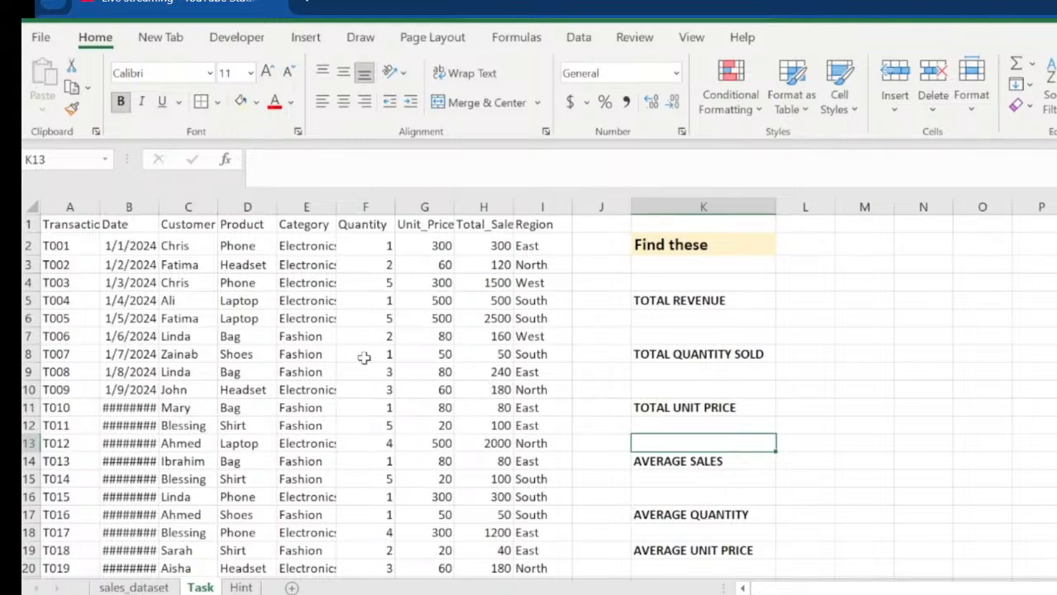
pyautogui.click(296, 364)
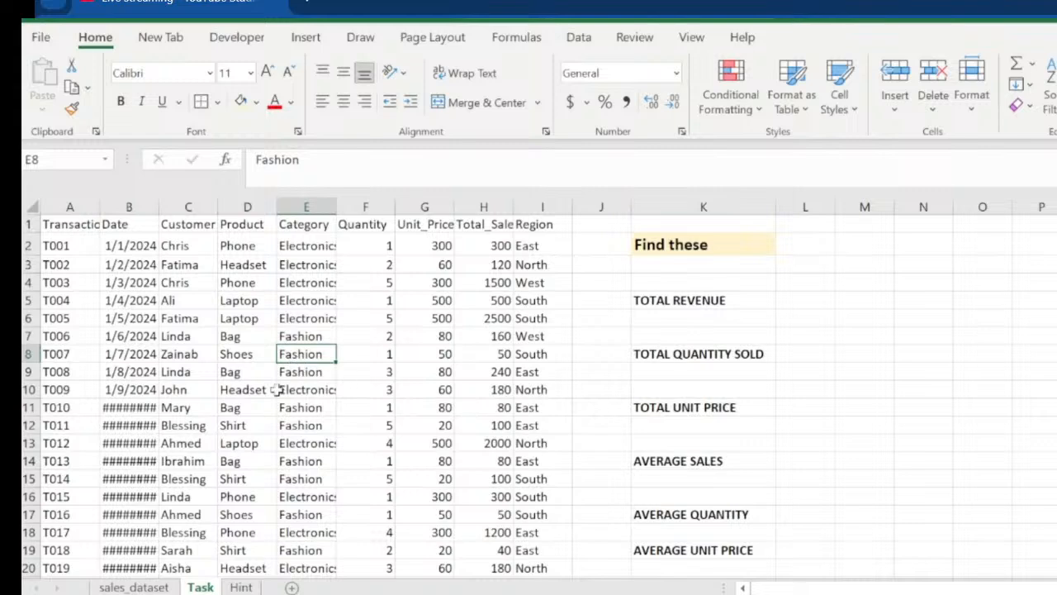